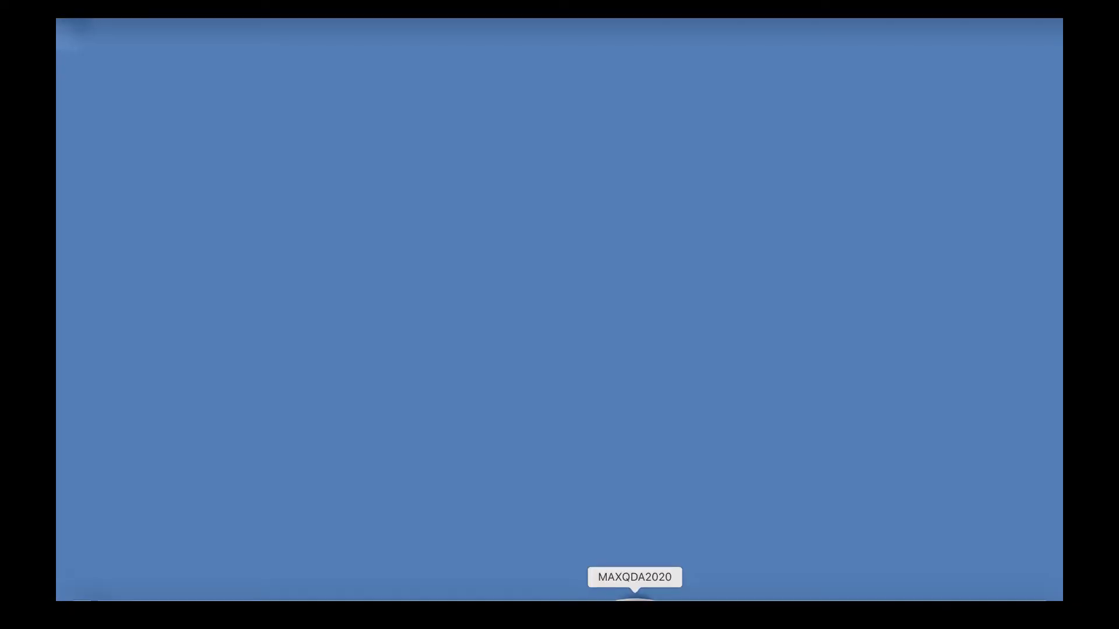
Launch MAXQDA 2020 and open the English example project ENG/Life Satisfaction.mx20.
{"action": "left_click", "coordinate": [634, 599]}
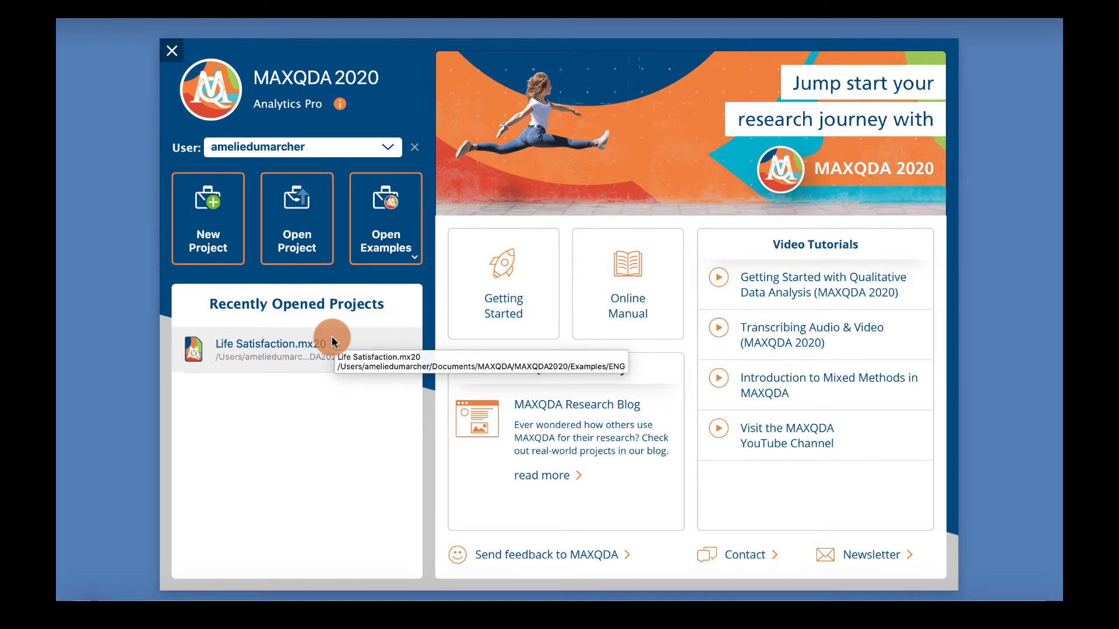
{"action": "left_click", "coordinate": [410, 256]}
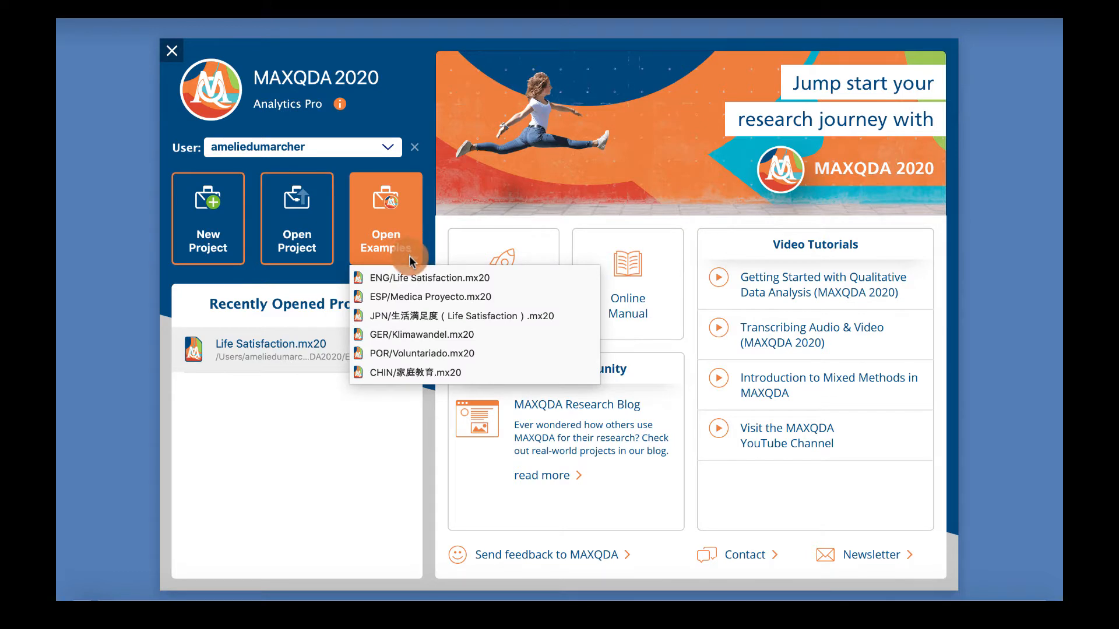
{"action": "left_click", "coordinate": [410, 278]}
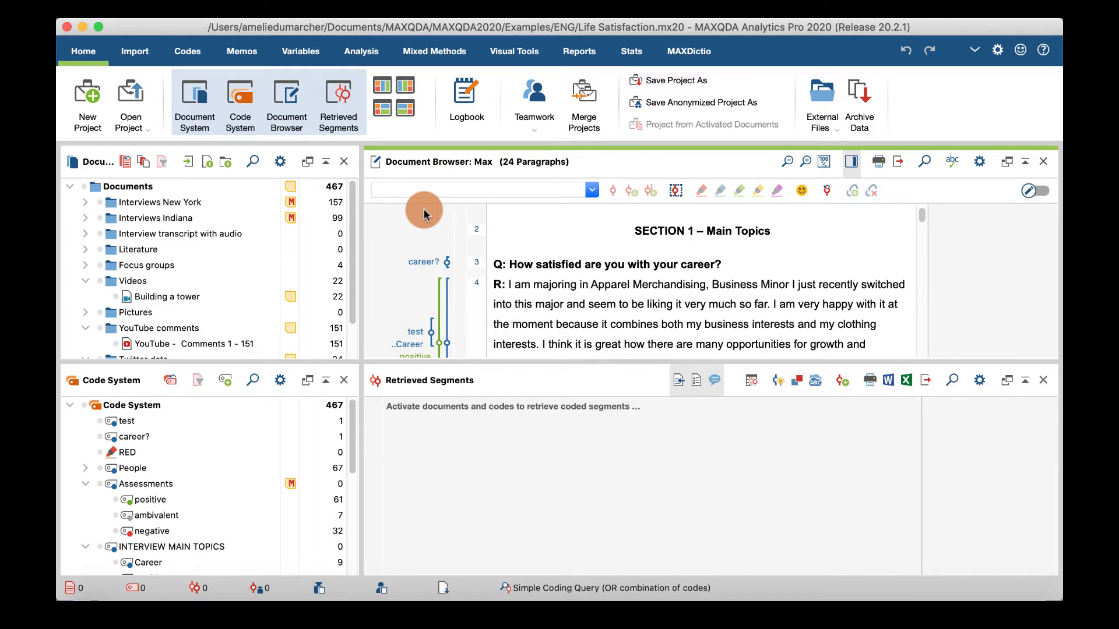
Look through the open interview's coded text and the subcodes under the People code.
{"action": "scroll", "coordinate": [574, 268], "scroll_direction": "down", "scroll_amount": 3}
{"action": "scroll", "coordinate": [574, 271], "scroll_direction": "down", "scroll_amount": 9}
{"action": "scroll", "coordinate": [574, 271], "scroll_direction": "up", "scroll_amount": 3}
{"action": "scroll", "coordinate": [574, 271], "scroll_direction": "up", "scroll_amount": 8}
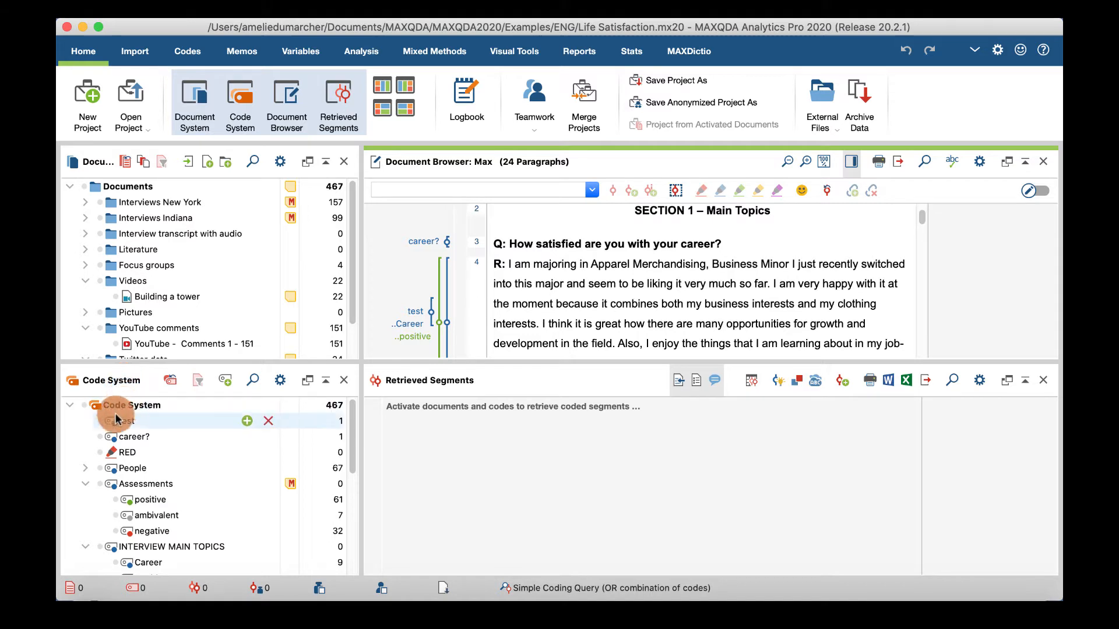
{"action": "left_click", "coordinate": [85, 467]}
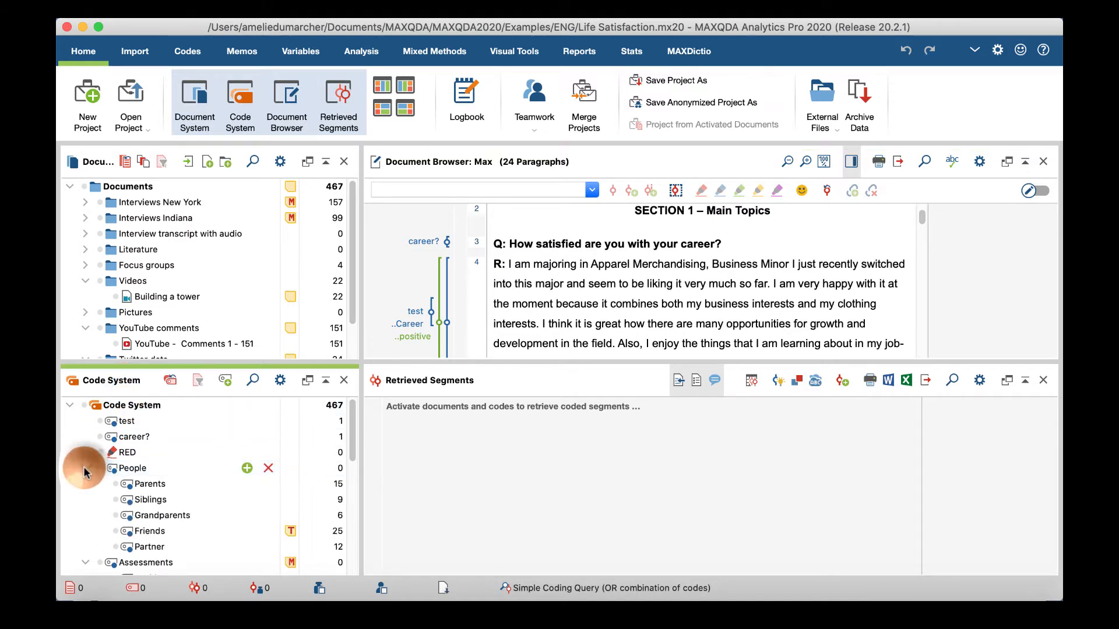
{"action": "left_click", "coordinate": [85, 468]}
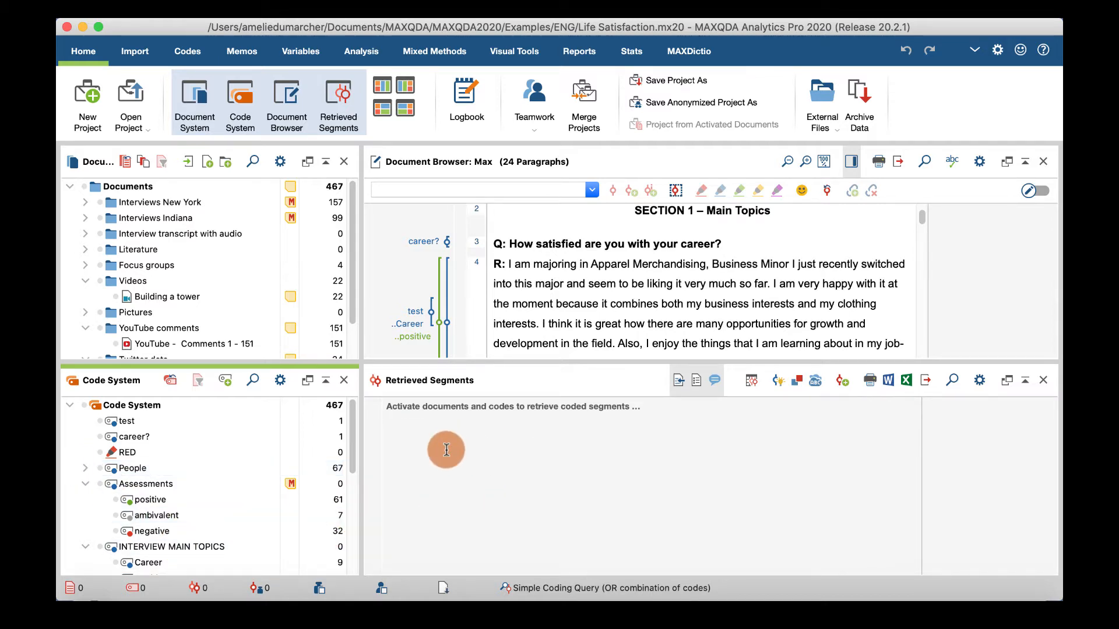
Activate the Interviews New York document group and the Assessments code with its subcodes to retrieve their coded segments.
{"action": "left_click", "coordinate": [100, 202]}
{"action": "left_click", "coordinate": [111, 485]}
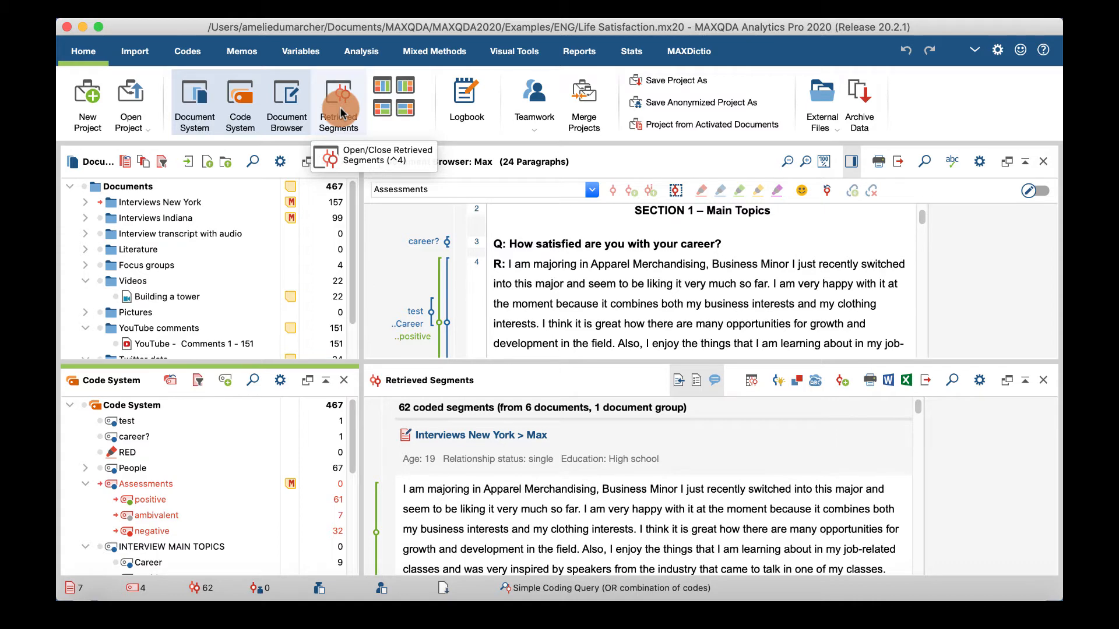
Hide the Document System window and show it again.
{"action": "left_click", "coordinate": [198, 106]}
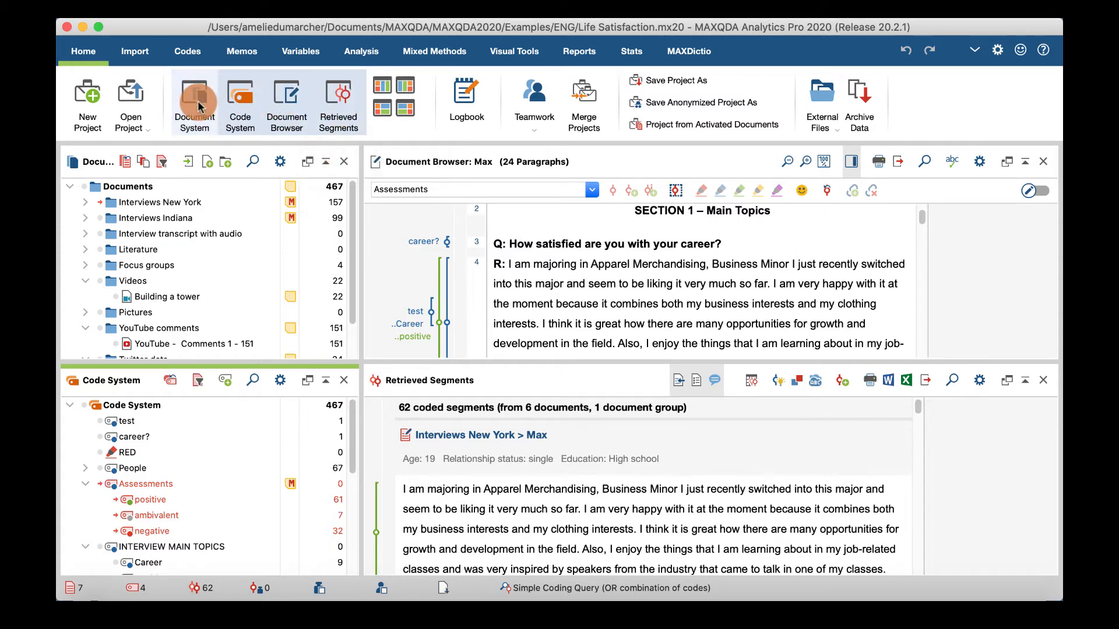
{"action": "left_click", "coordinate": [198, 107]}
{"action": "left_click", "coordinate": [198, 107]}
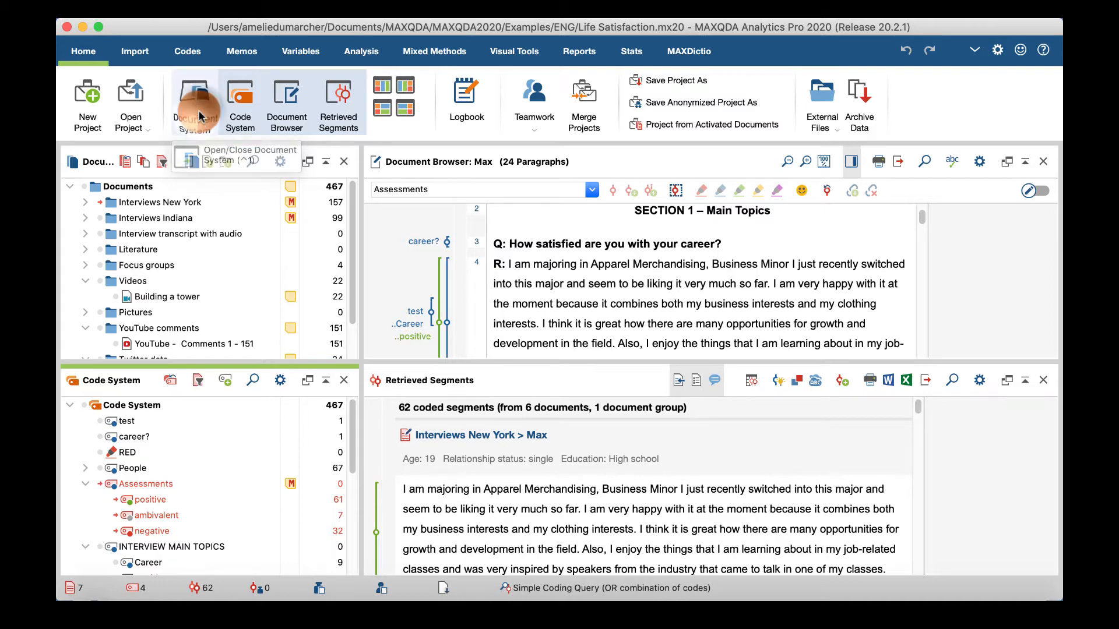
{"action": "left_click", "coordinate": [199, 115]}
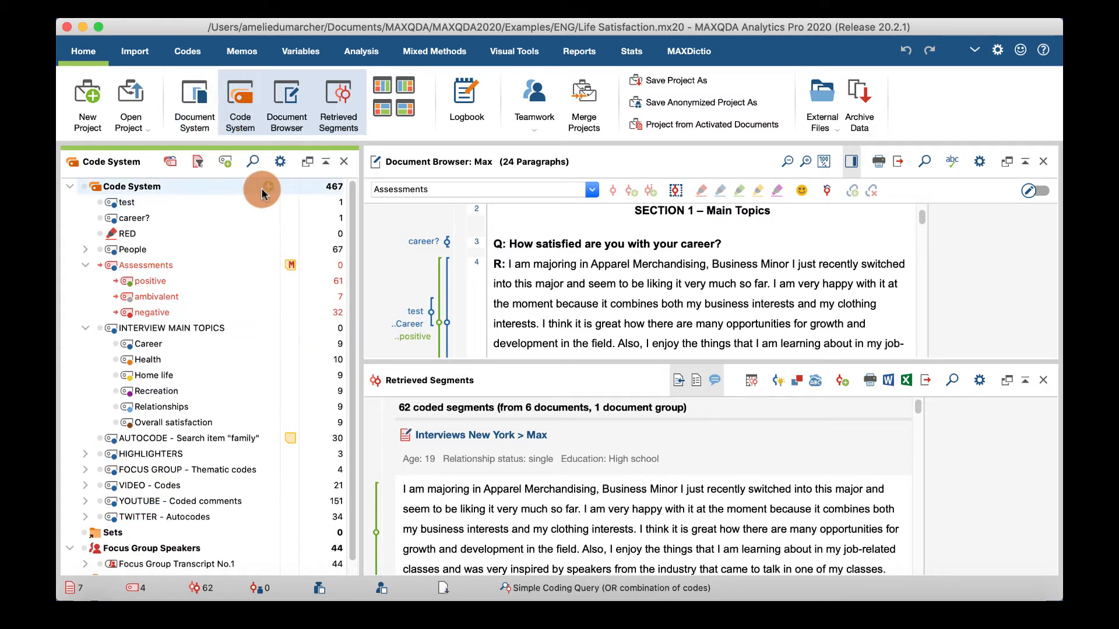
{"action": "left_click", "coordinate": [195, 123]}
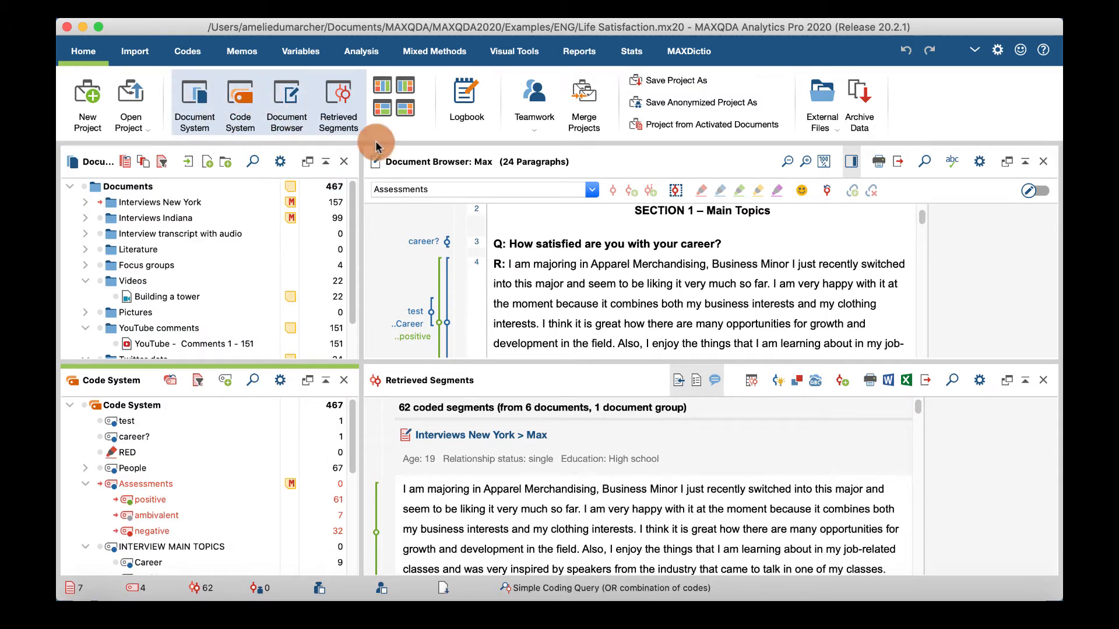
Try the alternative window layouts, return to the one with the Document System before the Document Browser, and slightly widen the Document System column.
{"action": "left_click", "coordinate": [405, 110]}
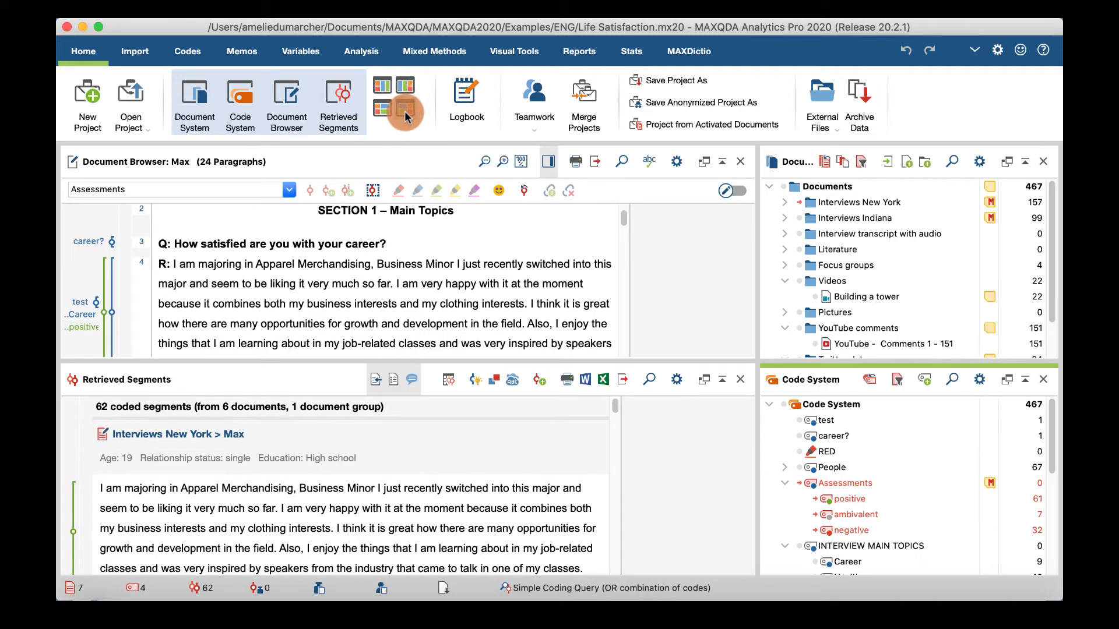
{"action": "left_click", "coordinate": [407, 91]}
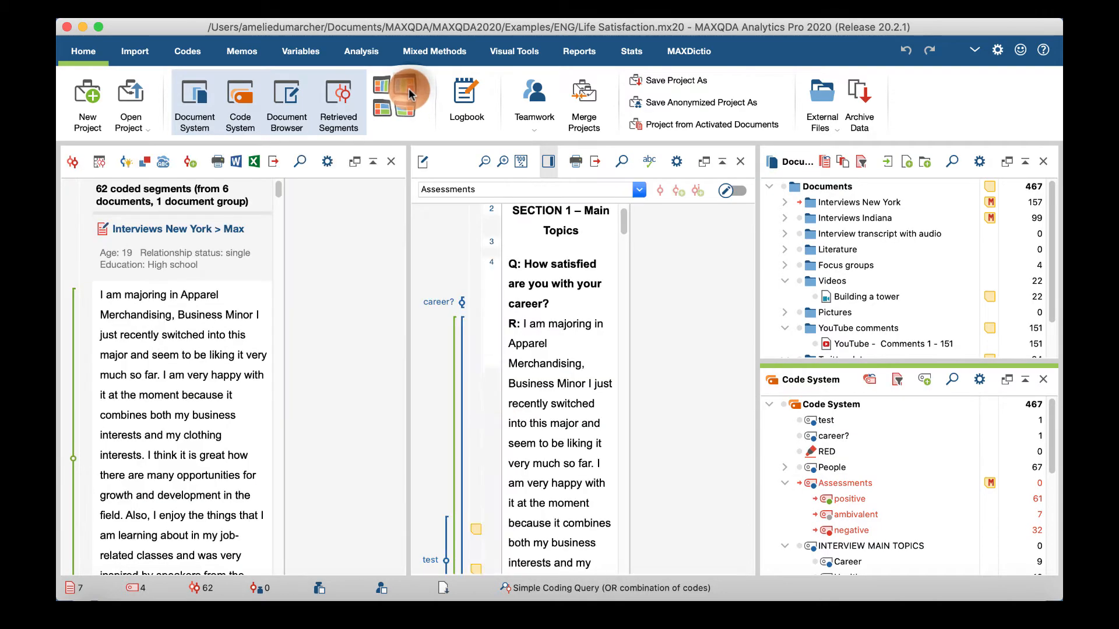
{"action": "left_click", "coordinate": [379, 110]}
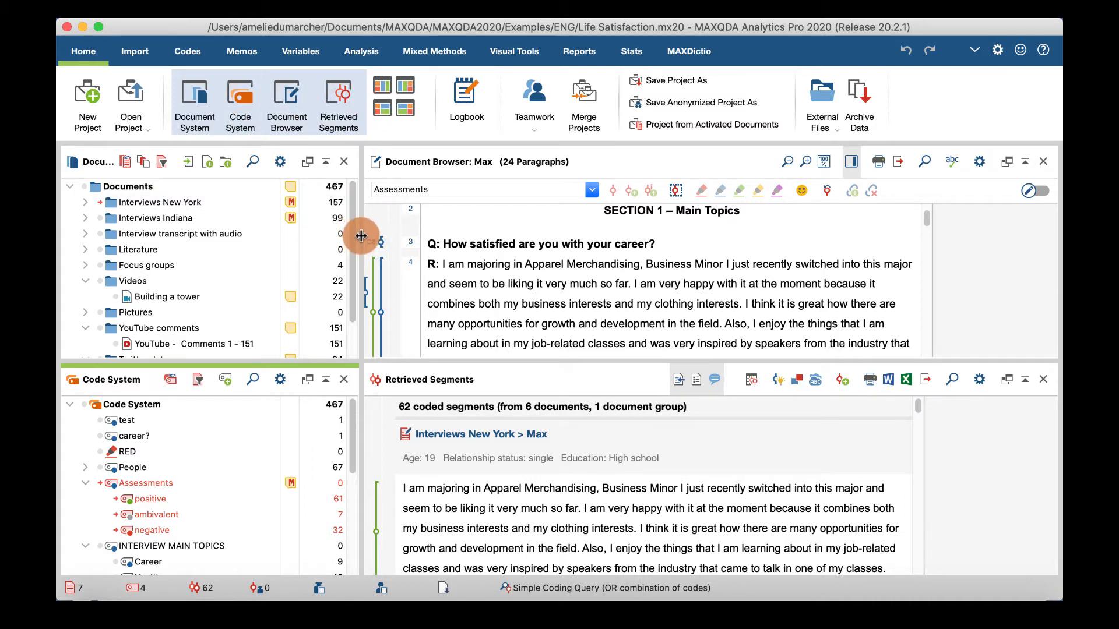
{"action": "mouse_move", "coordinate": [362, 225]}
{"action": "left_mouse_down"}
{"action": "mouse_move", "coordinate": [413, 226]}
{"action": "mouse_move", "coordinate": [365, 227]}
{"action": "left_mouse_up"}
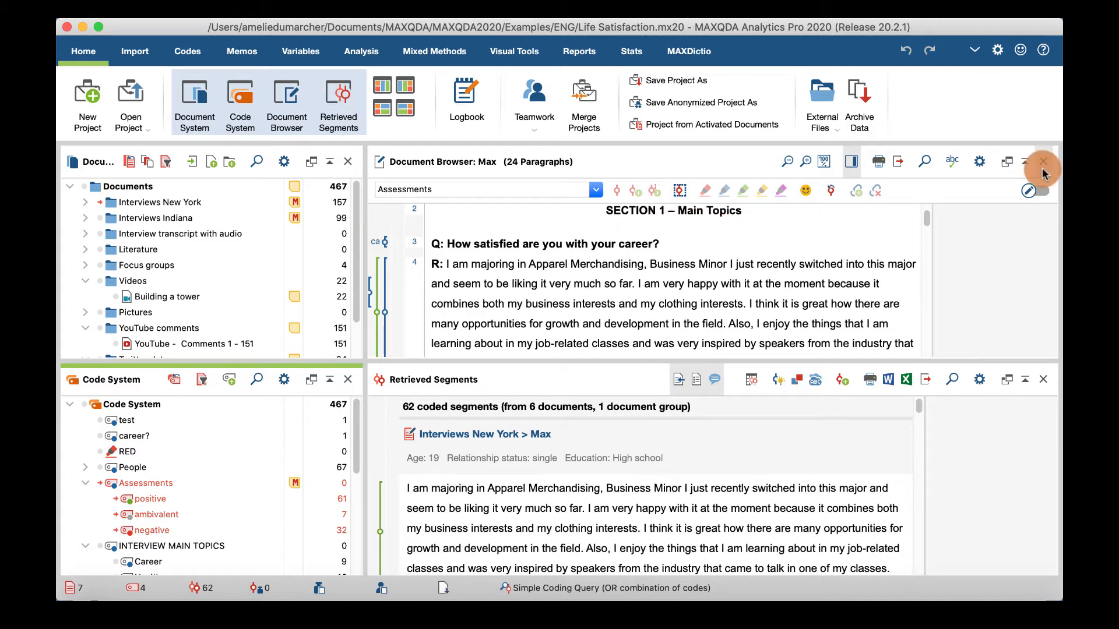
Maximize and restore the Document Browser, and undock it as a floating window before docking it back.
{"action": "left_click", "coordinate": [1026, 162]}
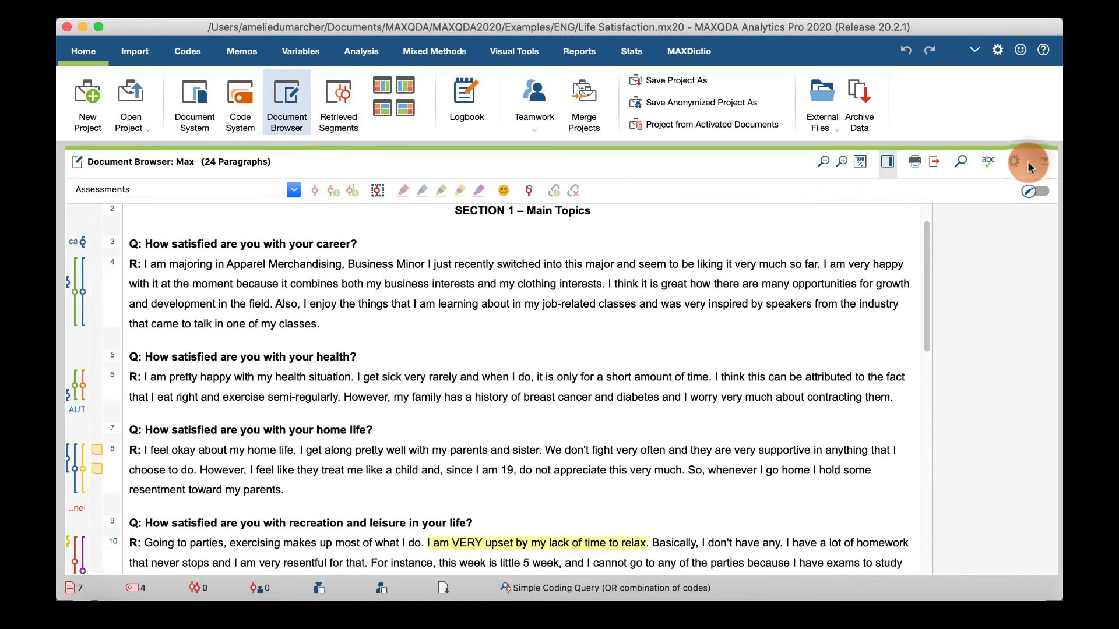
{"action": "left_click", "coordinate": [1043, 163]}
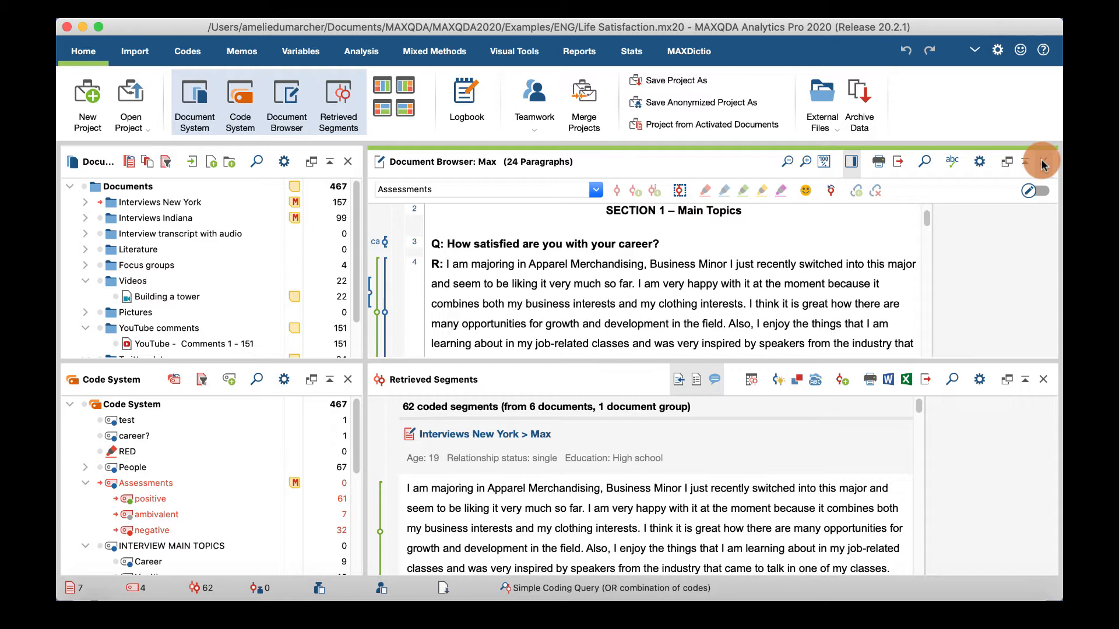
{"action": "left_click", "coordinate": [1006, 161]}
{"action": "left_click_drag", "start_coordinate": [559, 239], "coordinate": [672, 208]}
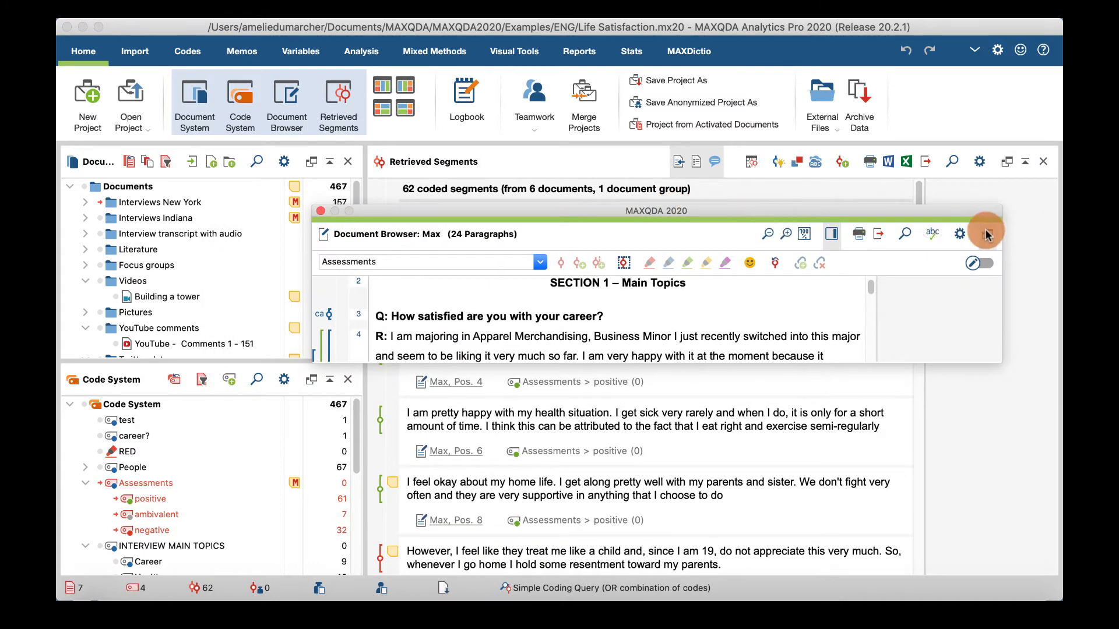
{"action": "left_click", "coordinate": [987, 233]}
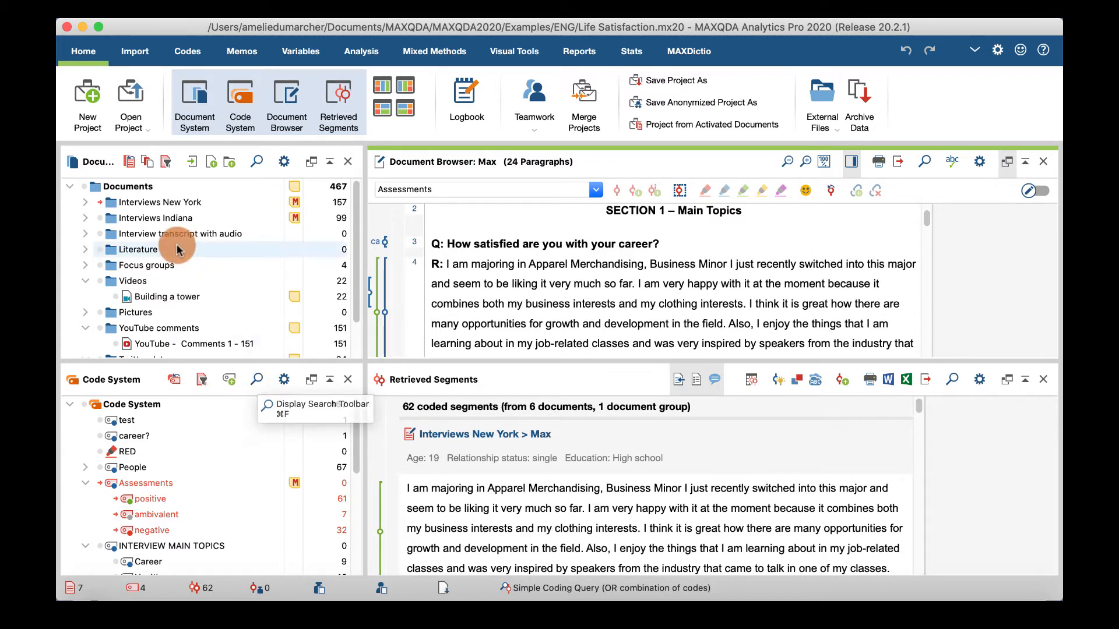
Close the Document System from its own window and reopen it.
{"action": "left_click", "coordinate": [349, 163]}
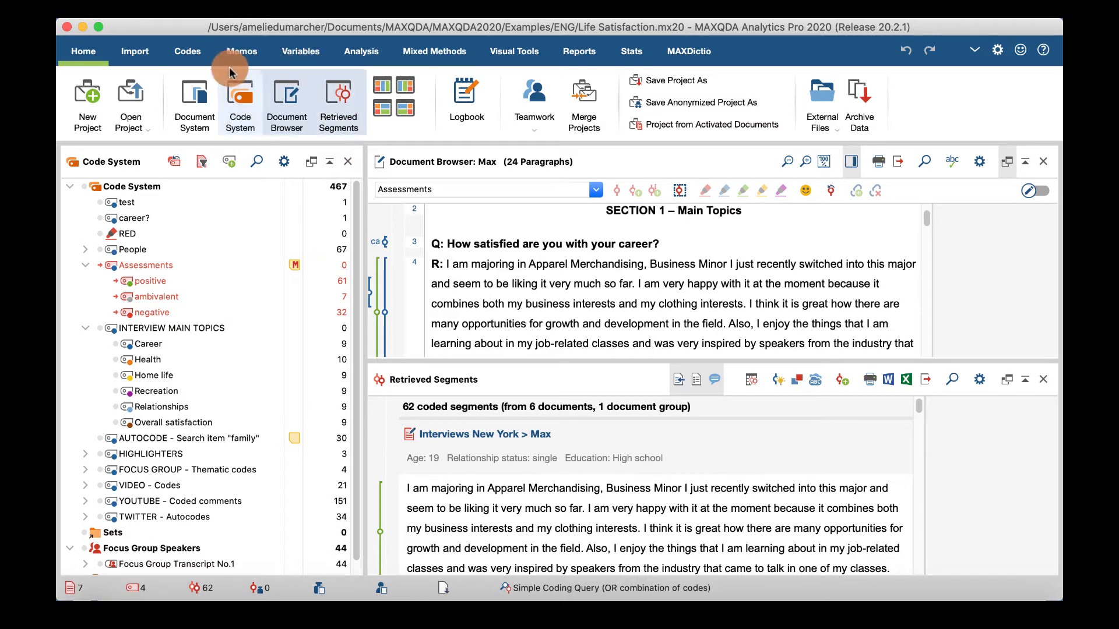
{"action": "left_click", "coordinate": [192, 103]}
{"action": "left_click", "coordinate": [192, 103]}
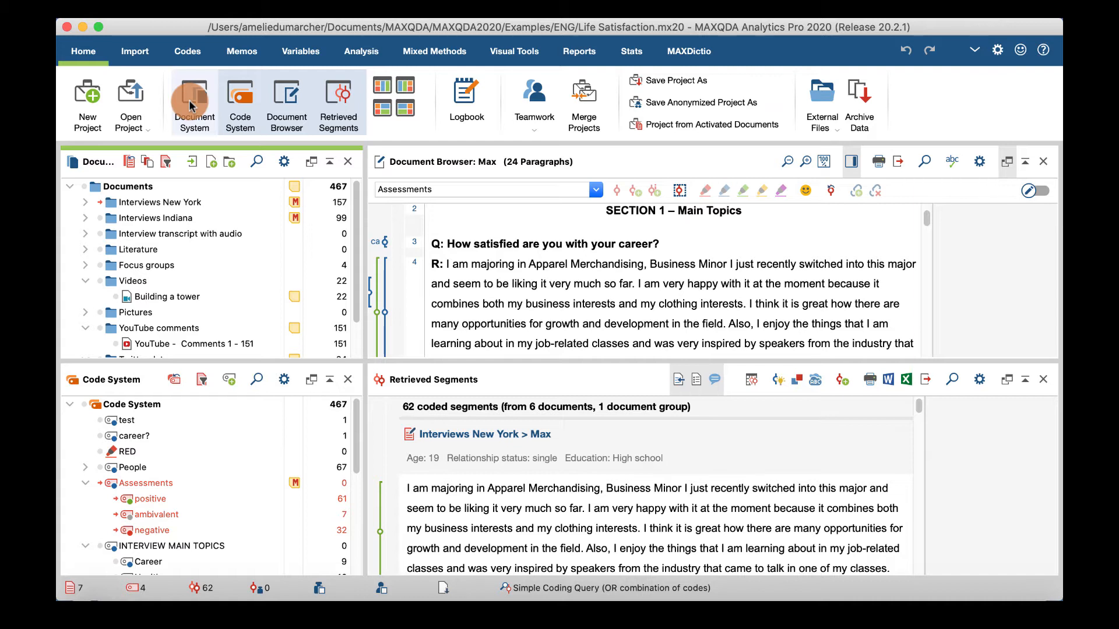
Add two dated entries to the project logbook, "dfghjkl" and "tyuio", and close the logbook.
{"action": "left_click", "coordinate": [464, 104]}
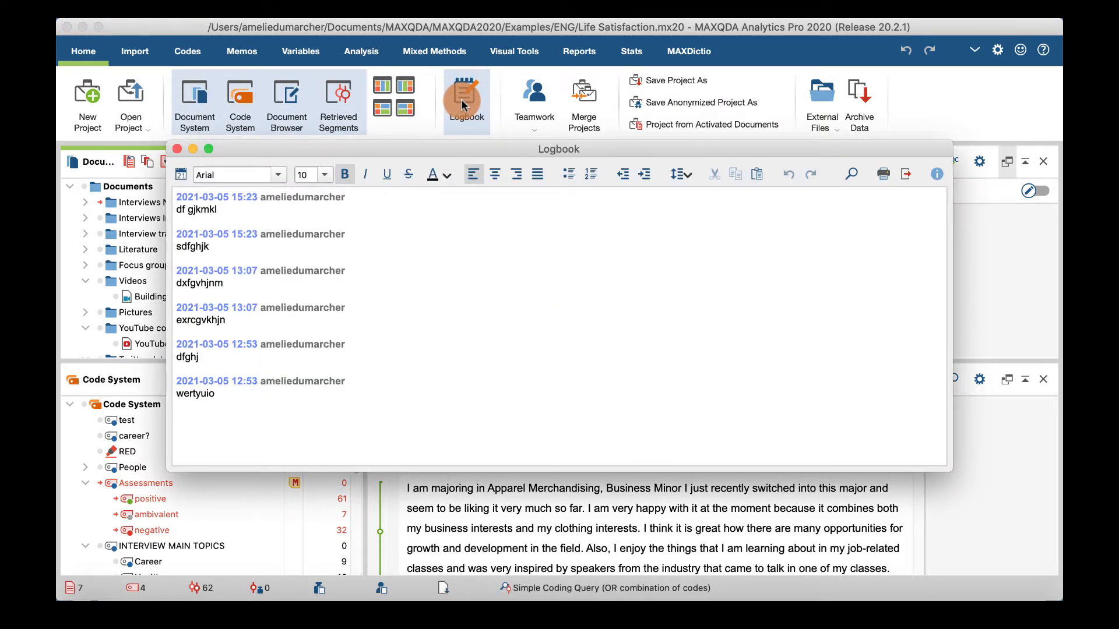
{"action": "left_click", "coordinate": [216, 185]}
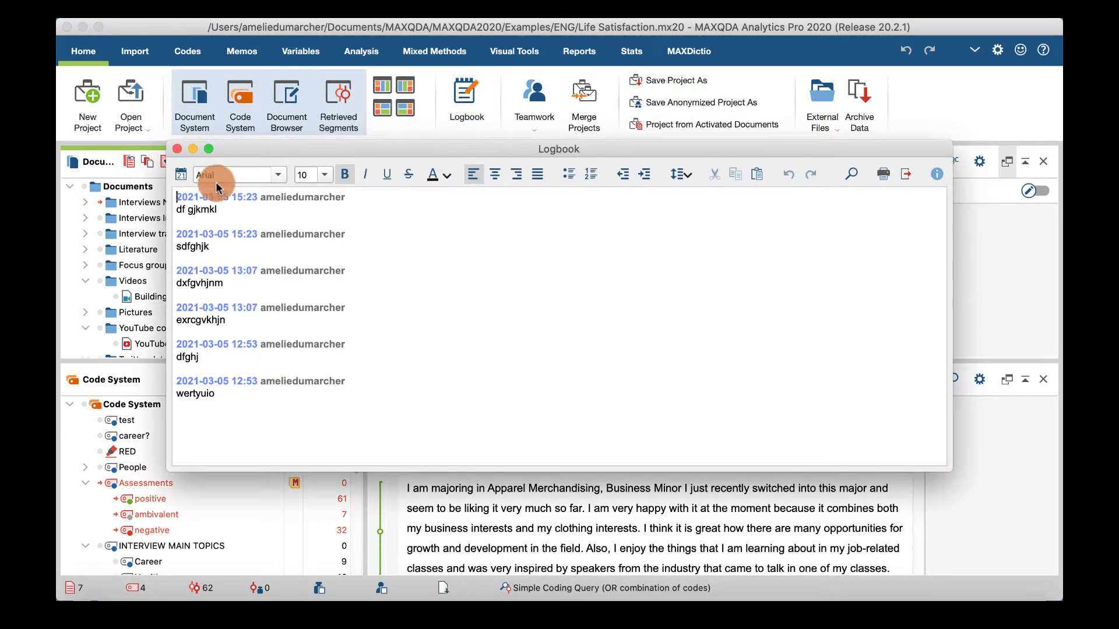
{"action": "left_click", "coordinate": [181, 176]}
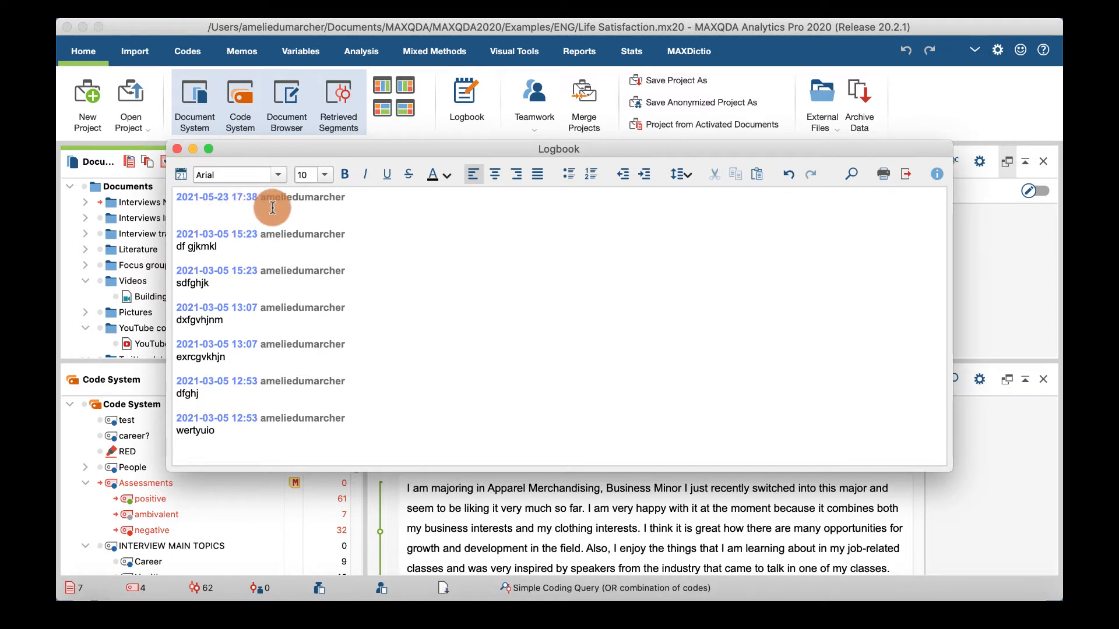
{"action": "type", "text": "dfghjkl"}
{"action": "left_click", "coordinate": [181, 174]}
{"action": "type", "text": "tyuio"}
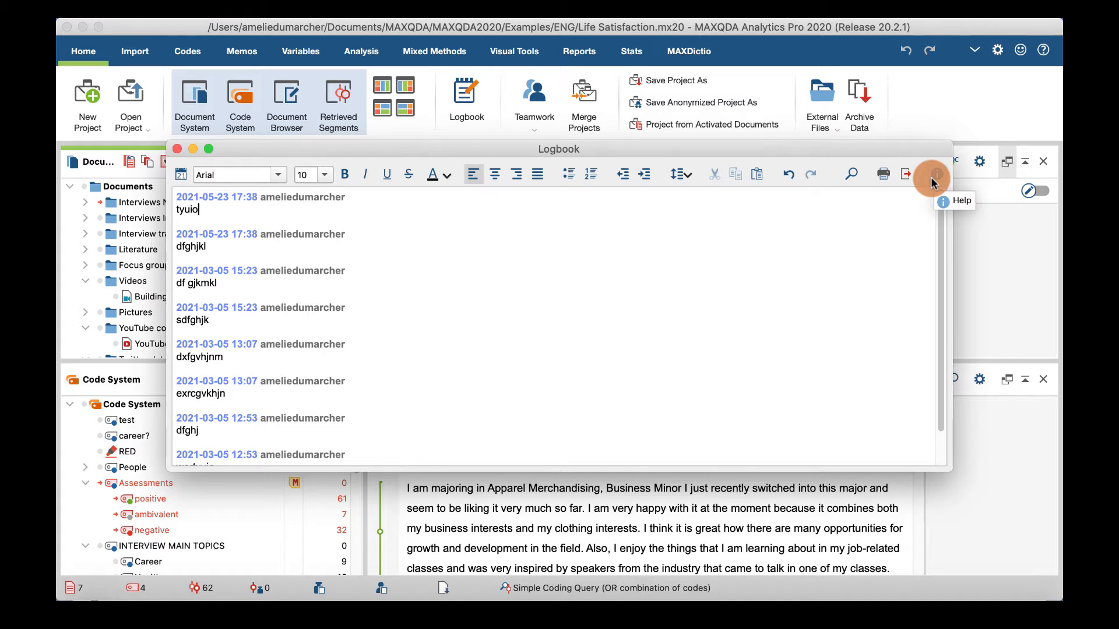
{"action": "left_click", "coordinate": [177, 149]}
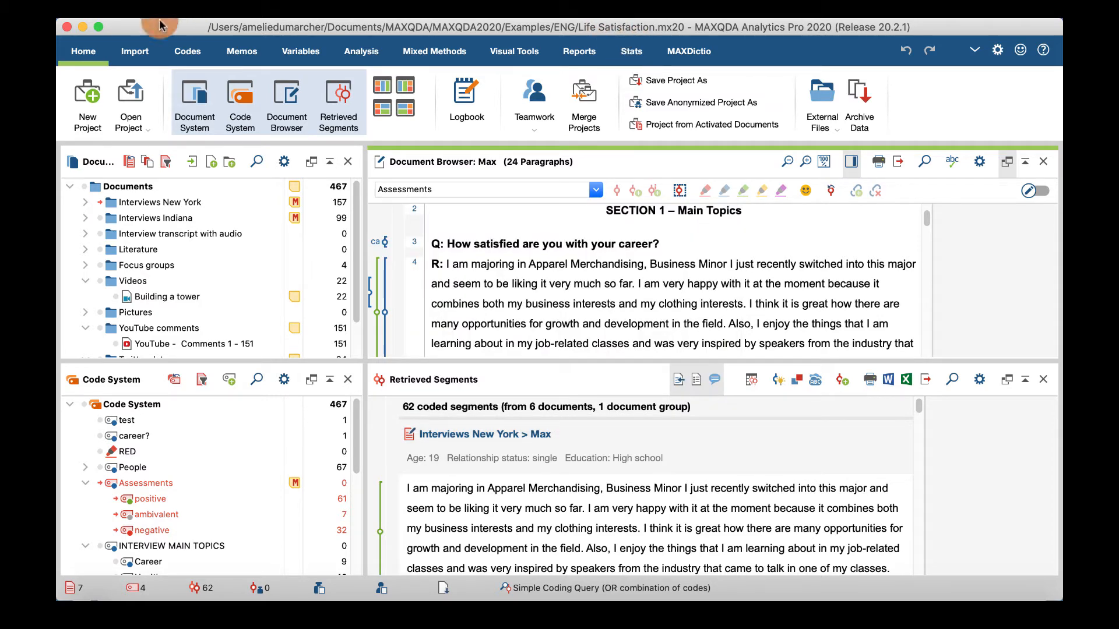
Create a new project named "New project" in the Downloads folder.
{"action": "left_click", "coordinate": [89, 100]}
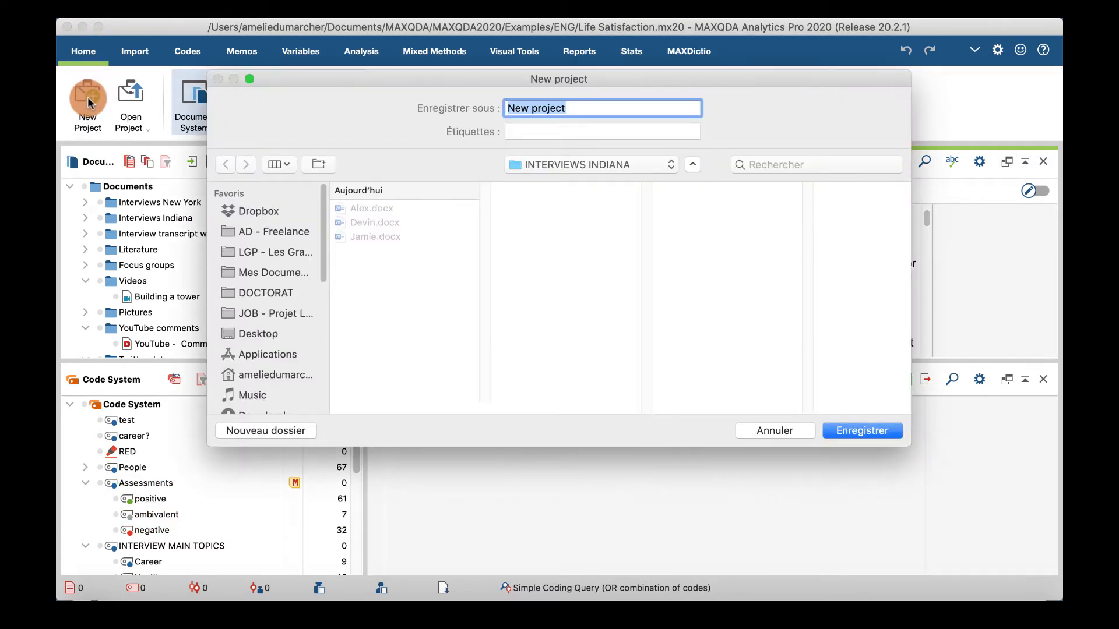
{"action": "left_click", "coordinate": [631, 169]}
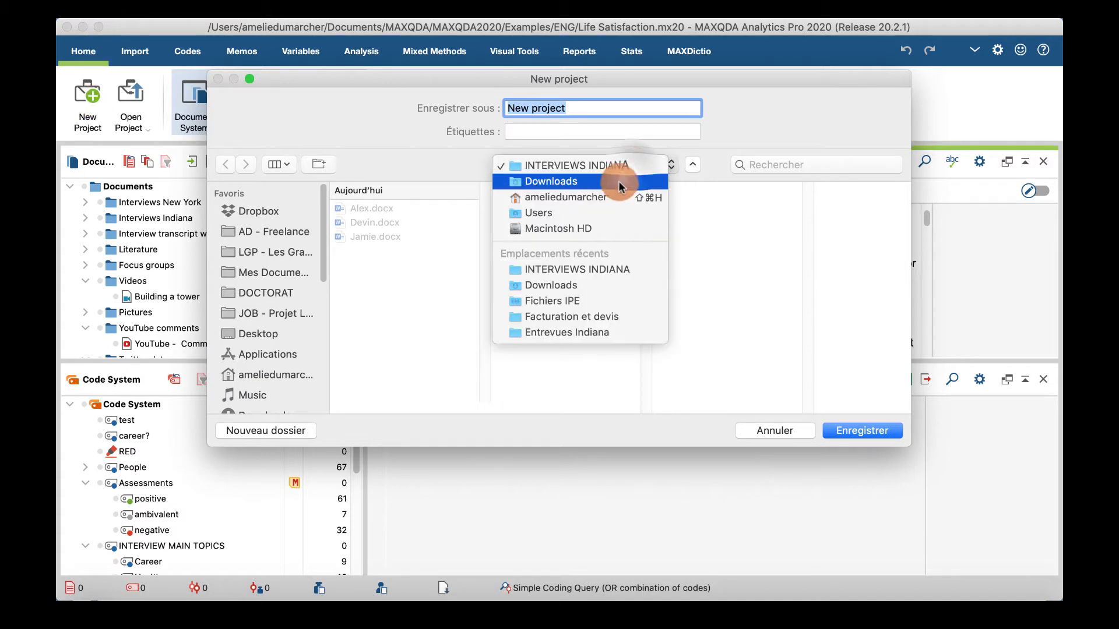
{"action": "left_click", "coordinate": [619, 181]}
{"action": "left_click", "coordinate": [869, 430]}
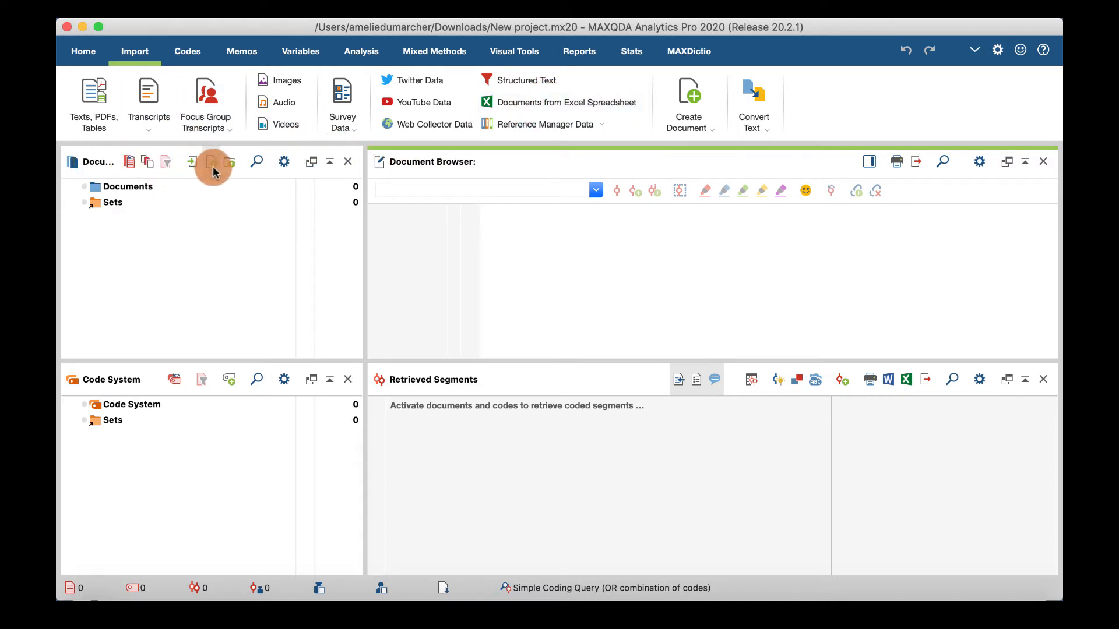
Import all seven Word documents from the INTERVIEWS NY folder into the project.
{"action": "left_click", "coordinate": [193, 161]}
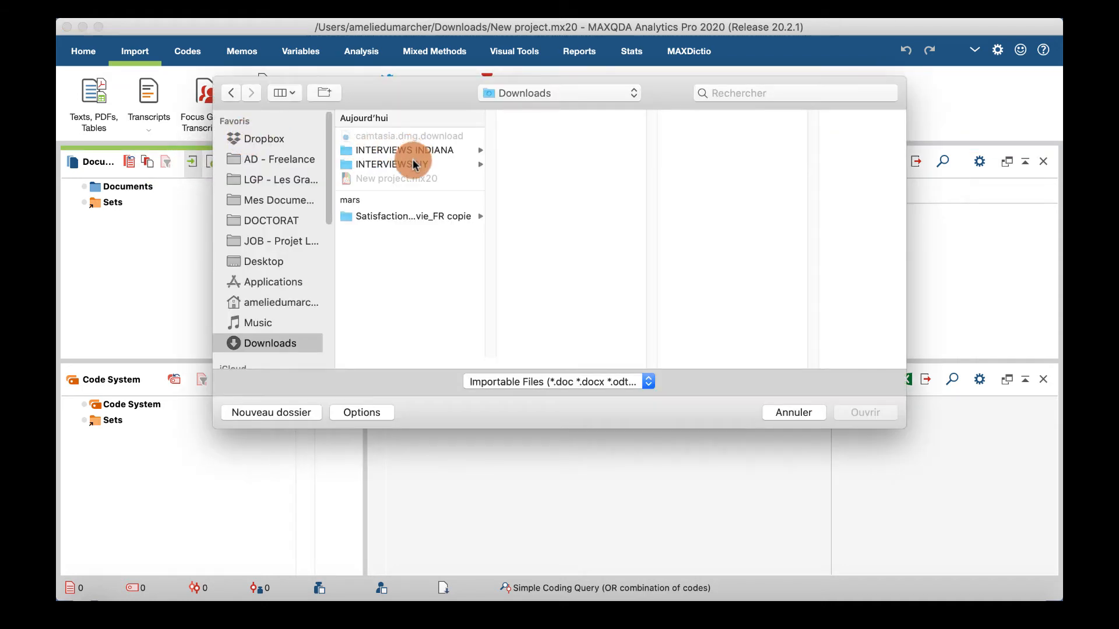
{"action": "left_click", "coordinate": [415, 163]}
{"action": "left_click", "coordinate": [529, 166]}
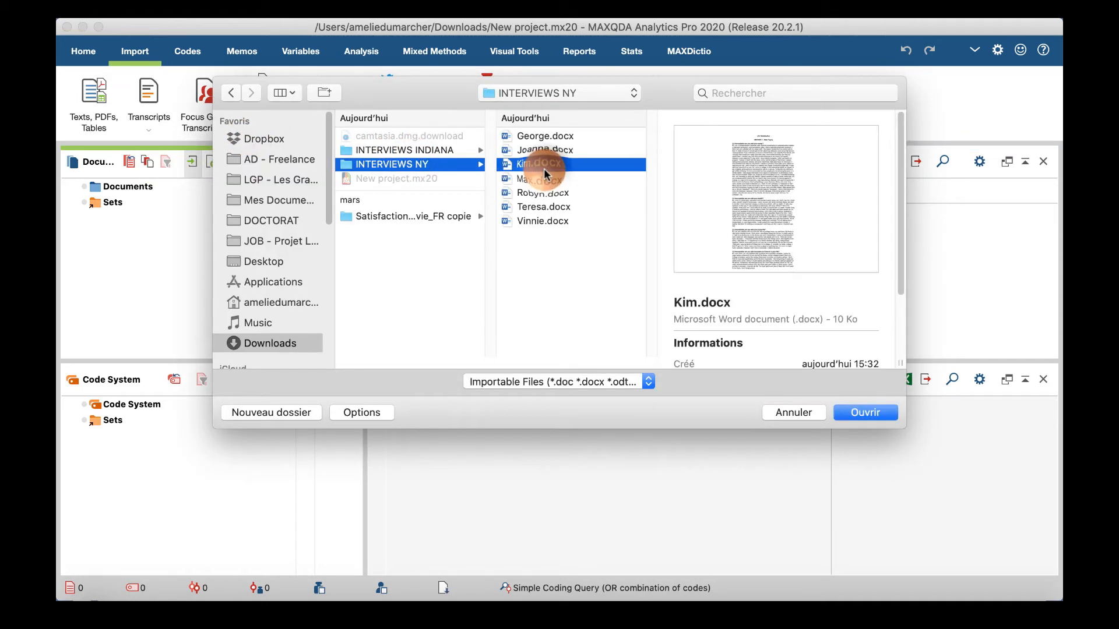
{"action": "left_click", "coordinate": [540, 139]}
{"action": "left_click", "coordinate": [541, 222], "text": "shift"}
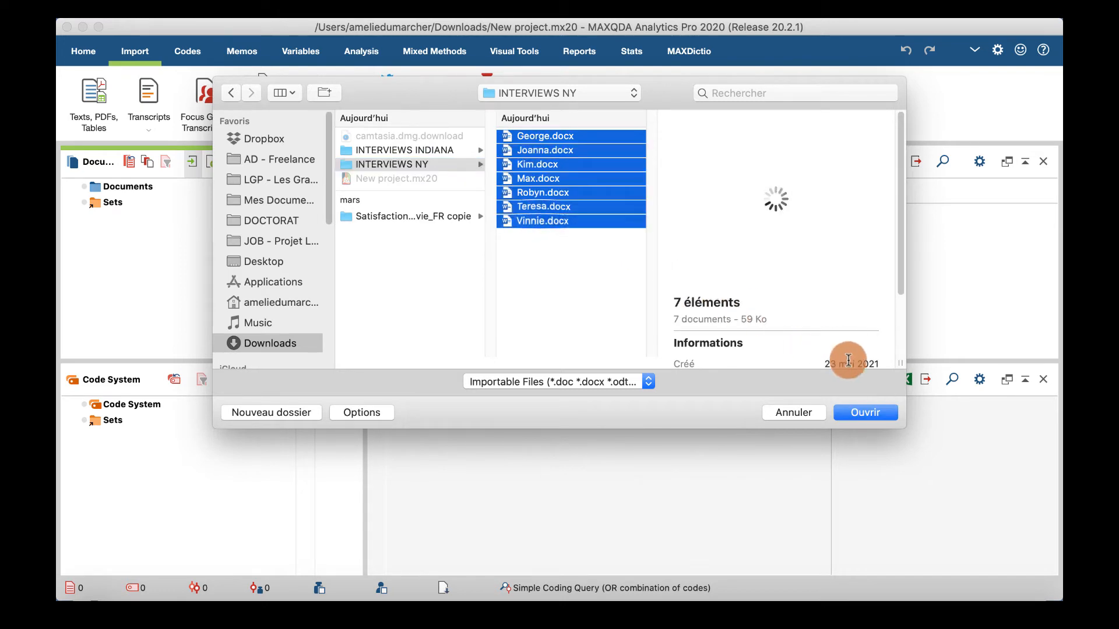
{"action": "left_click", "coordinate": [854, 414]}
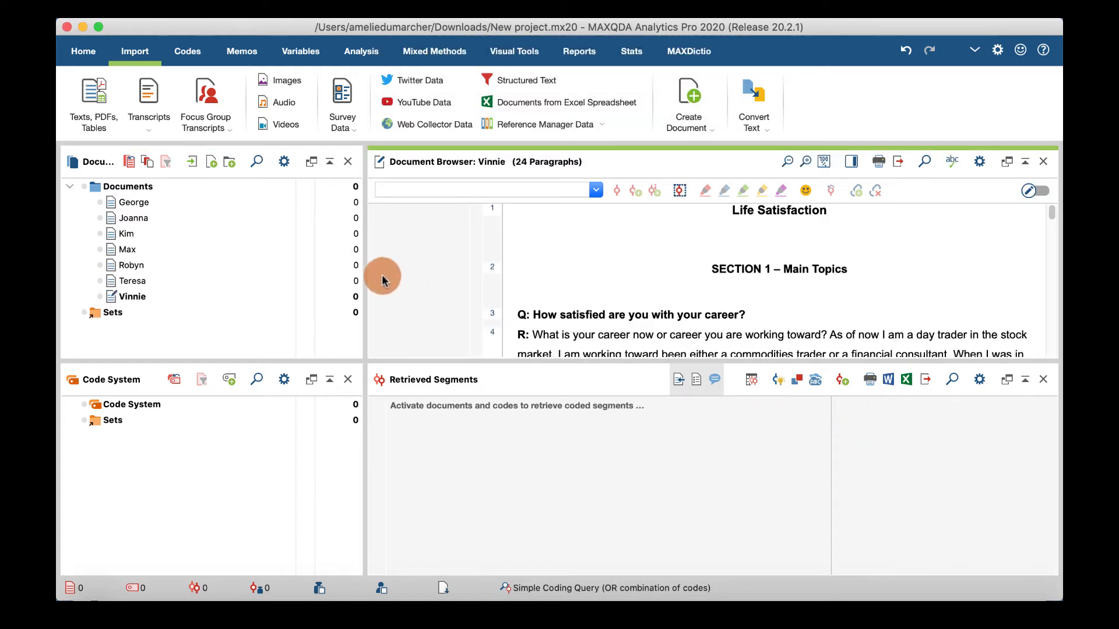
Create a document group named "Interviews Indiana" under Documents.
{"action": "left_click", "coordinate": [149, 187]}
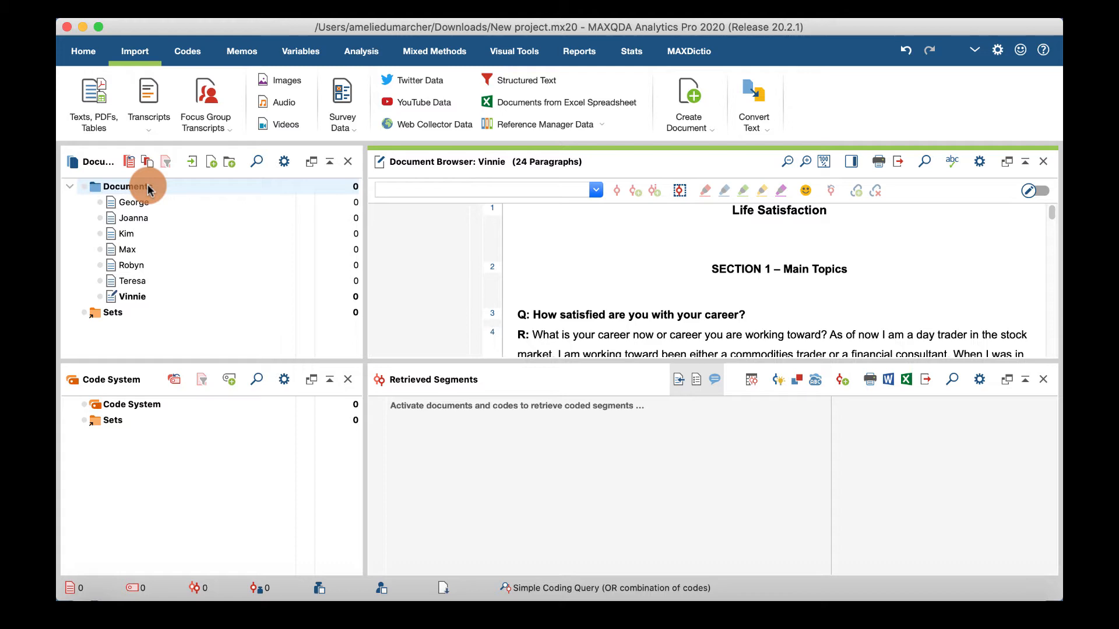
{"action": "left_click", "coordinate": [228, 165]}
{"action": "type", "text": "Interview"}
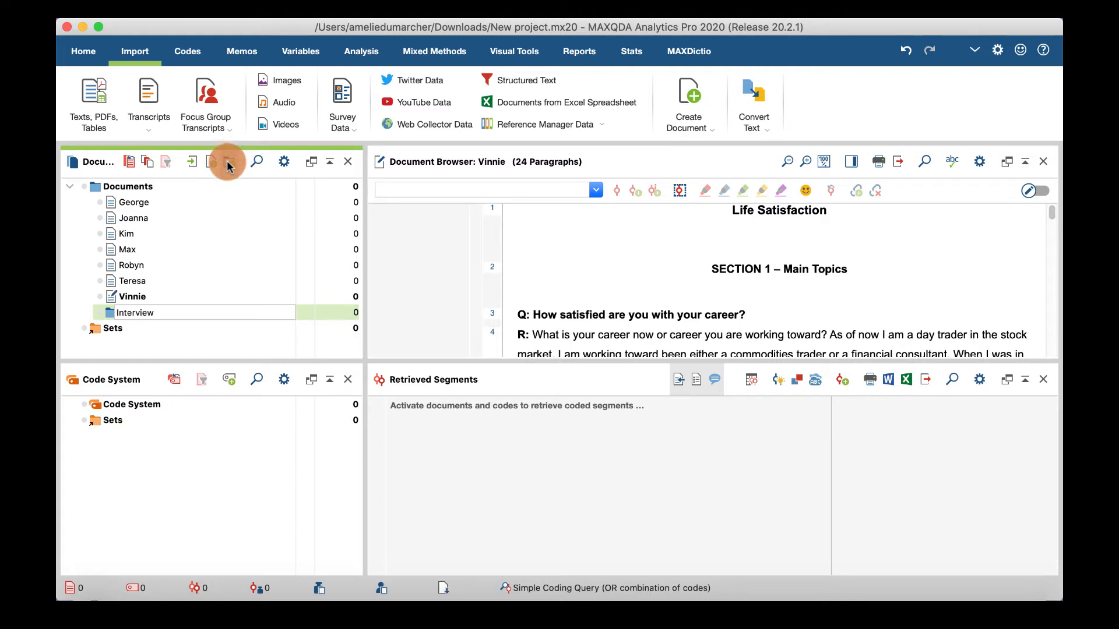
{"action": "type", "text": "s Indiana"}
{"action": "key", "text": "Return"}
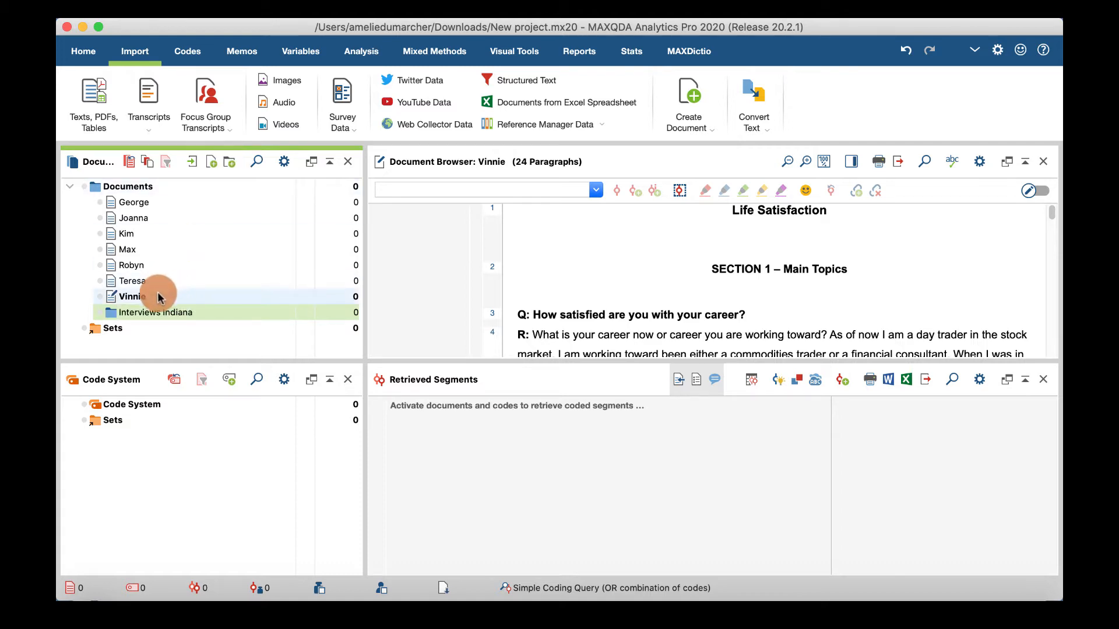
Import all three Word documents from the INTERVIEWS INDIANA folder in Downloads into the Interviews Indiana group.
{"action": "right_click", "coordinate": [149, 313]}
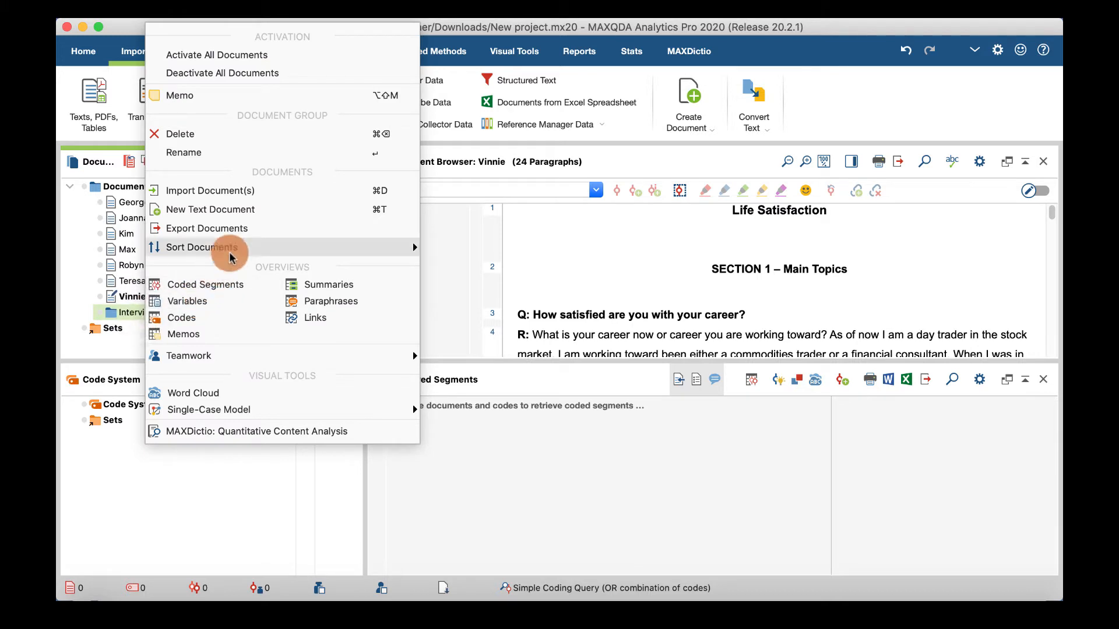
{"action": "left_click", "coordinate": [244, 192]}
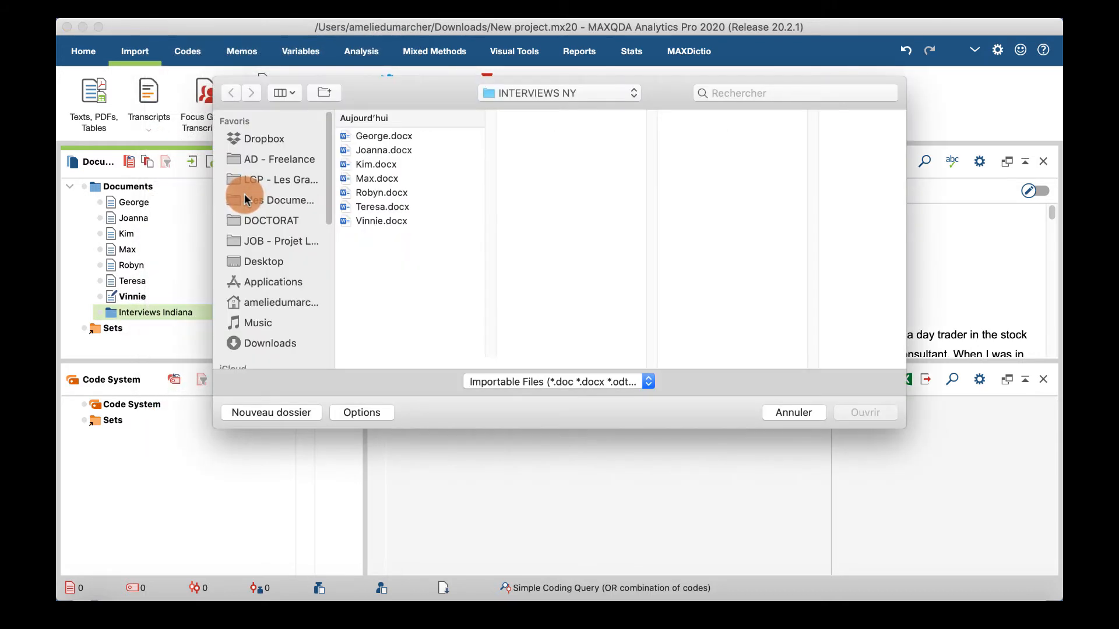
{"action": "left_click", "coordinate": [525, 95]}
{"action": "left_click", "coordinate": [542, 112]}
{"action": "left_click", "coordinate": [396, 151]}
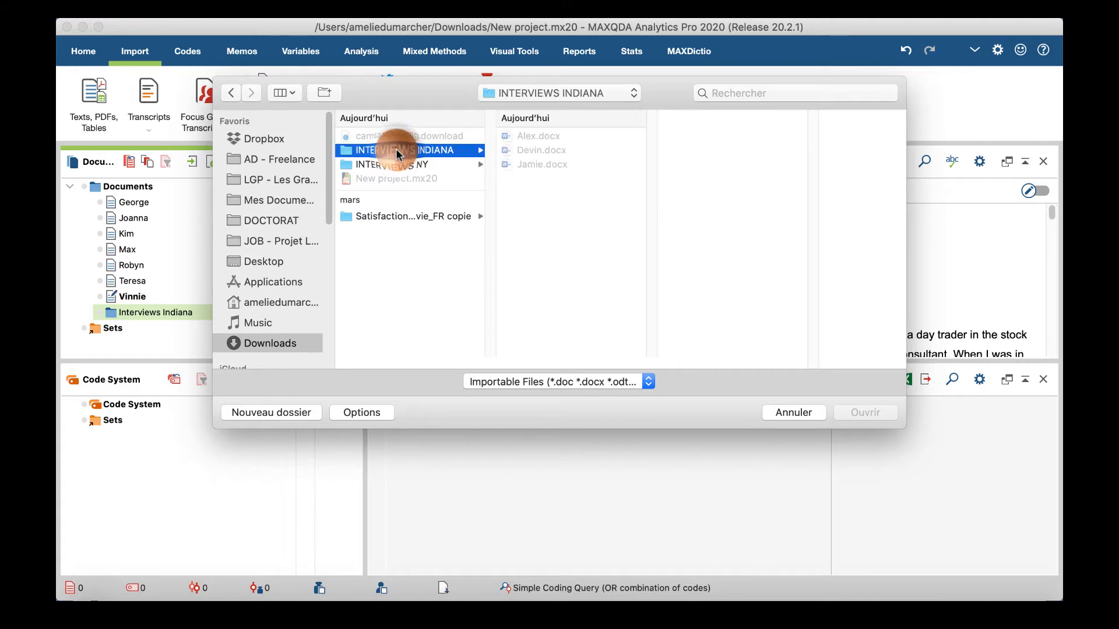
{"action": "left_click", "coordinate": [542, 137]}
{"action": "left_click", "coordinate": [545, 165], "text": "shift"}
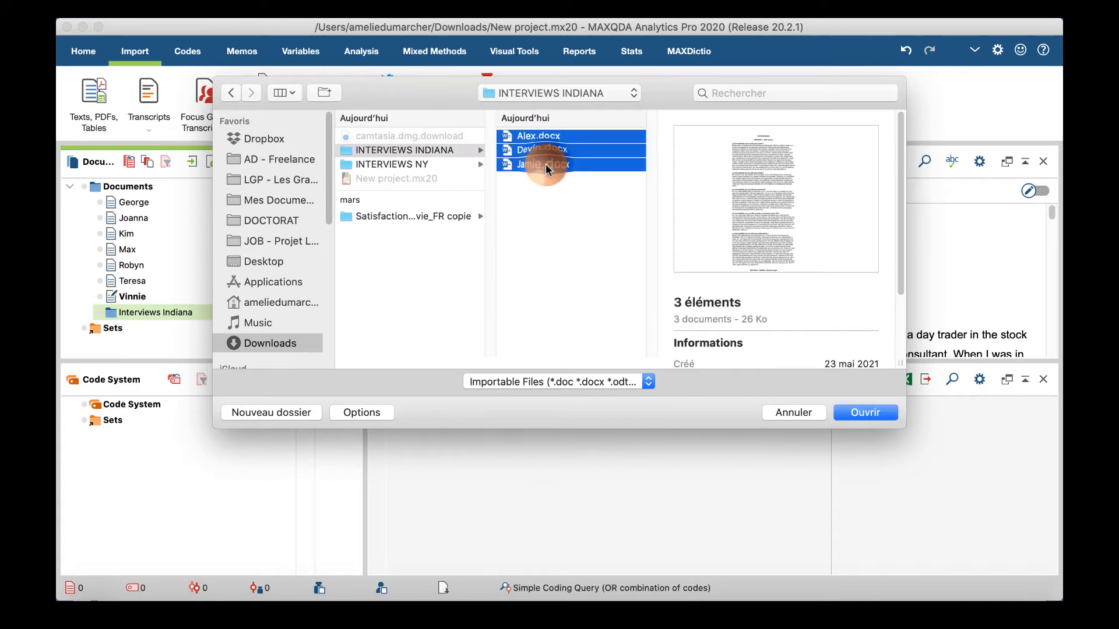
{"action": "left_click", "coordinate": [865, 412]}
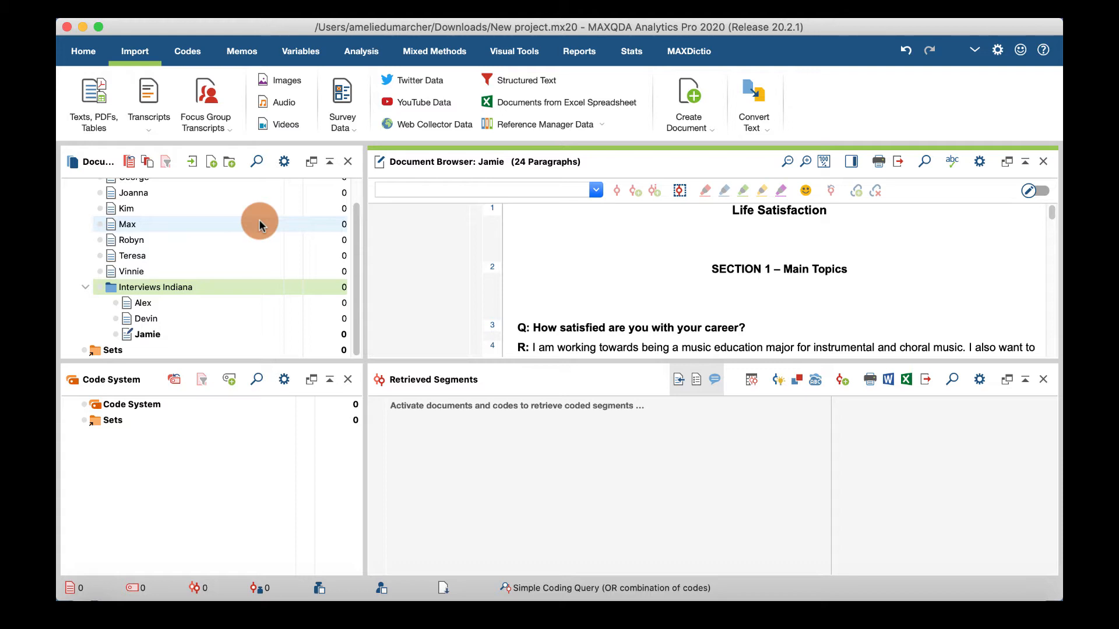
Create a second document group named "Interviews NY" under Documents.
{"action": "scroll", "coordinate": [162, 255], "scroll_direction": "up", "scroll_amount": 2}
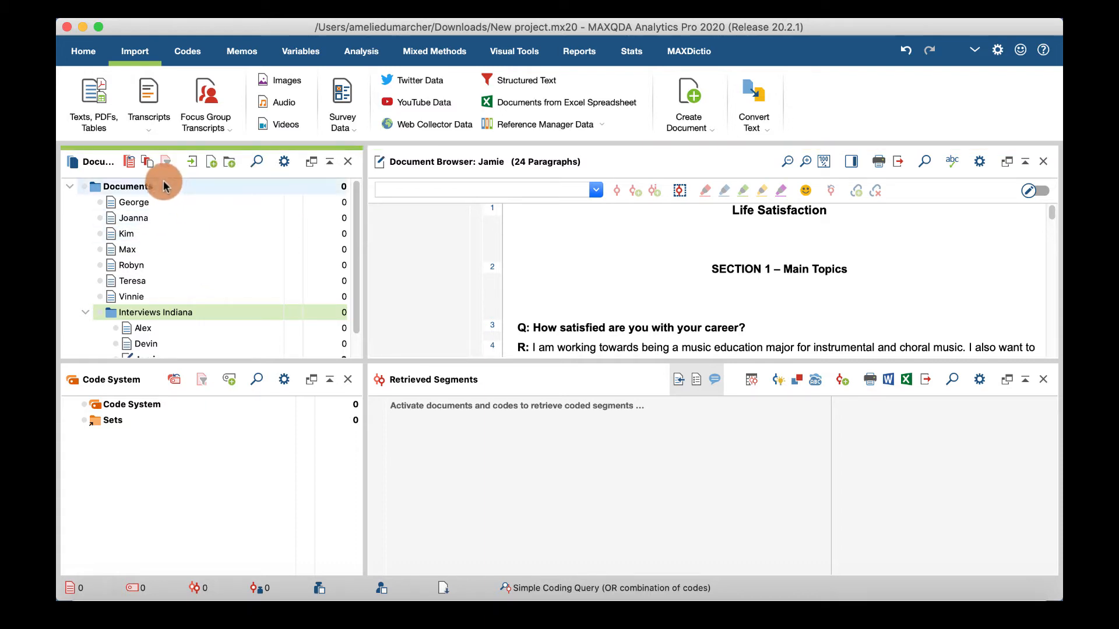
{"action": "left_click", "coordinate": [148, 187]}
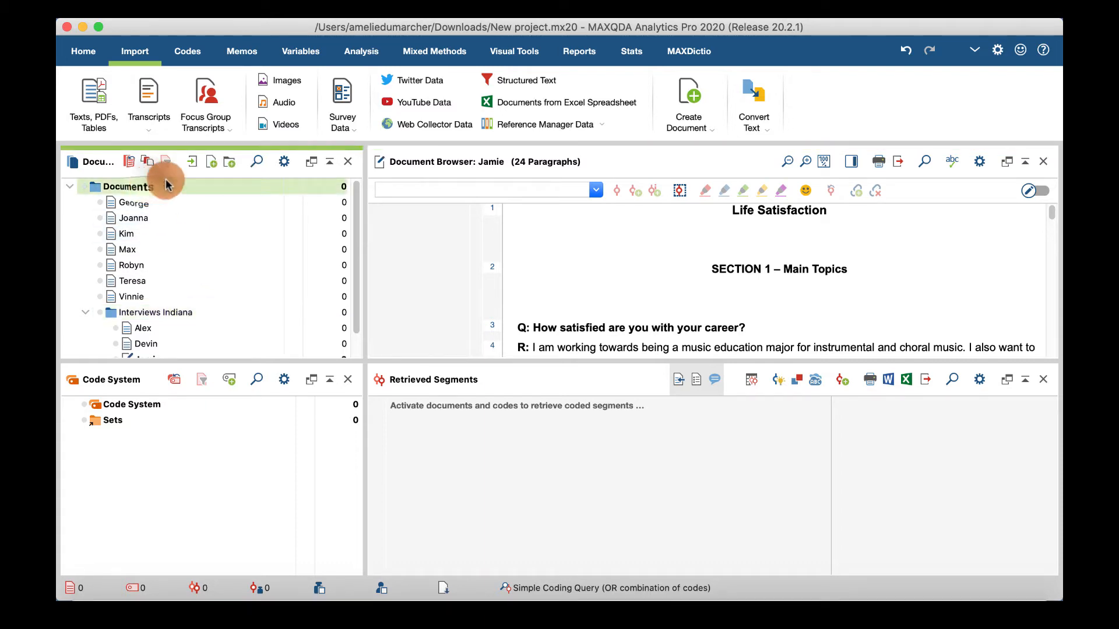
{"action": "left_click", "coordinate": [230, 164]}
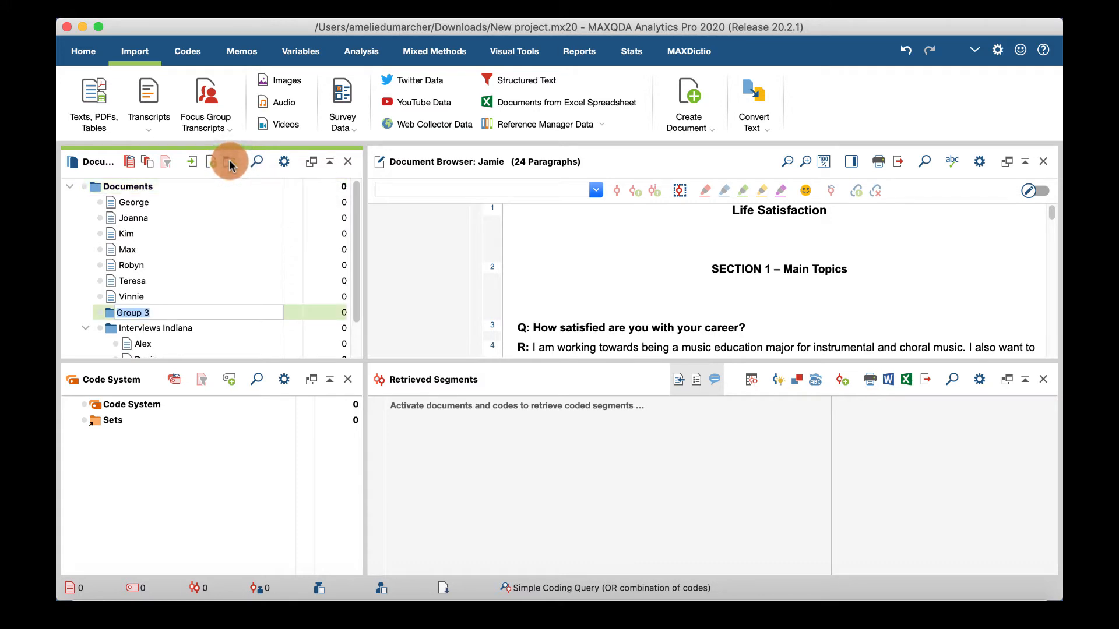
{"action": "type", "text": "Interviews NY"}
{"action": "key", "text": "Return"}
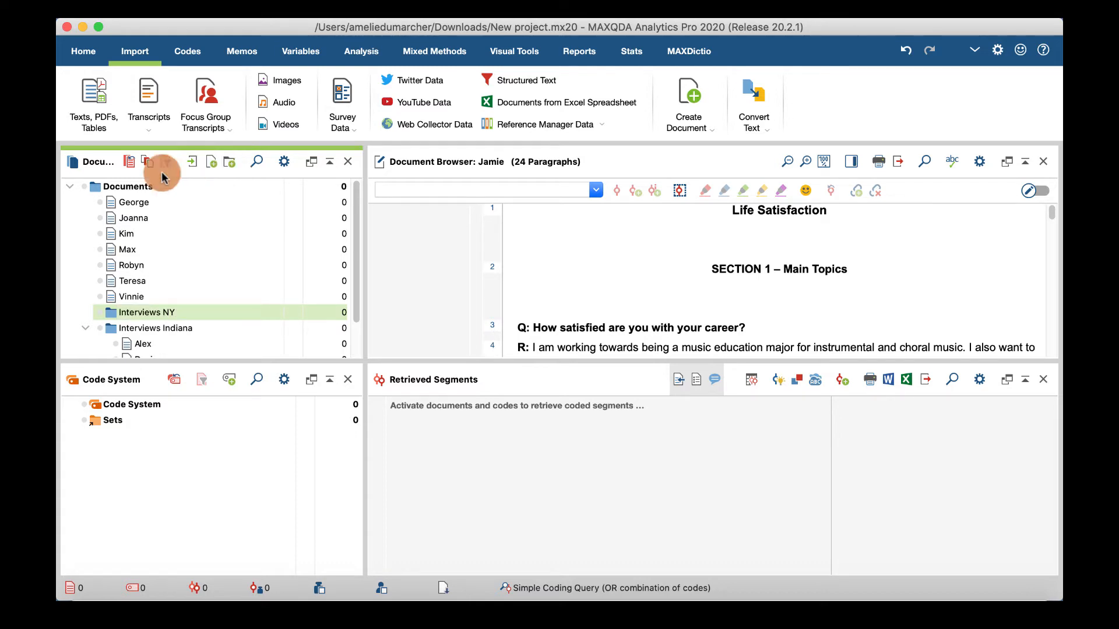
Move the seven ungrouped interview documents into the Interviews NY group.
{"action": "left_click", "coordinate": [131, 201]}
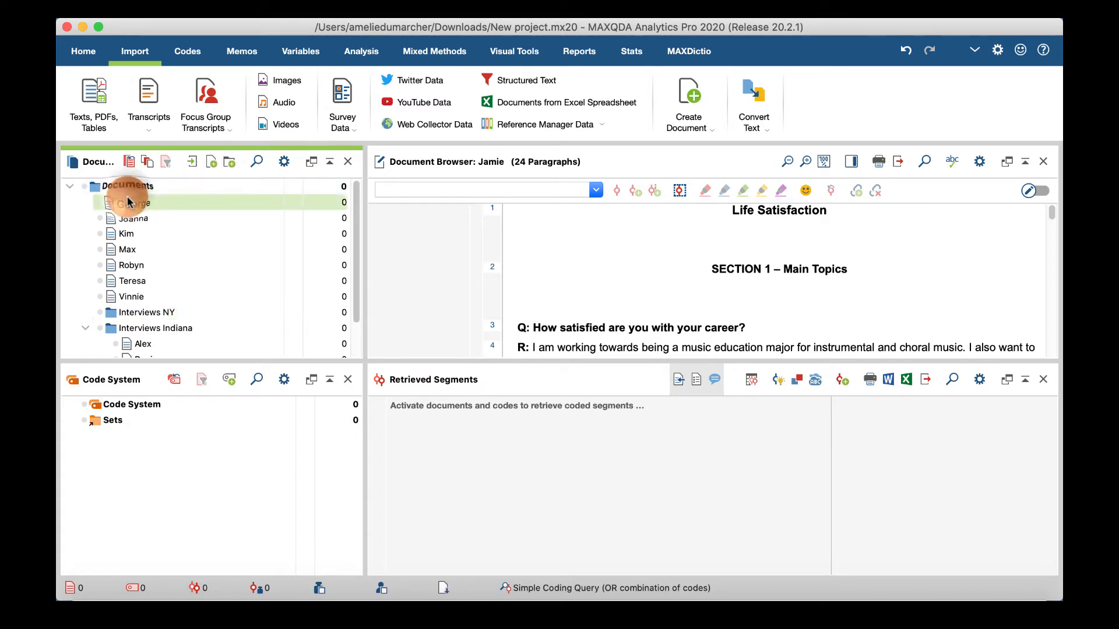
{"action": "left_click", "coordinate": [143, 297], "text": "shift"}
{"action": "left_click_drag", "start_coordinate": [145, 243], "coordinate": [147, 315]}
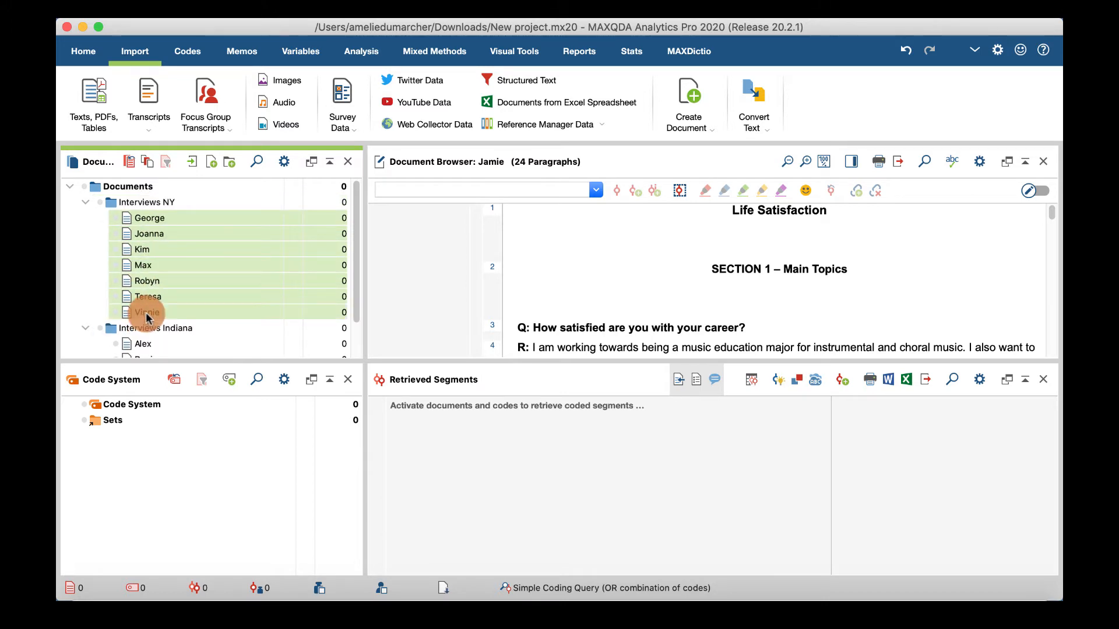
{"action": "left_click", "coordinate": [433, 285]}
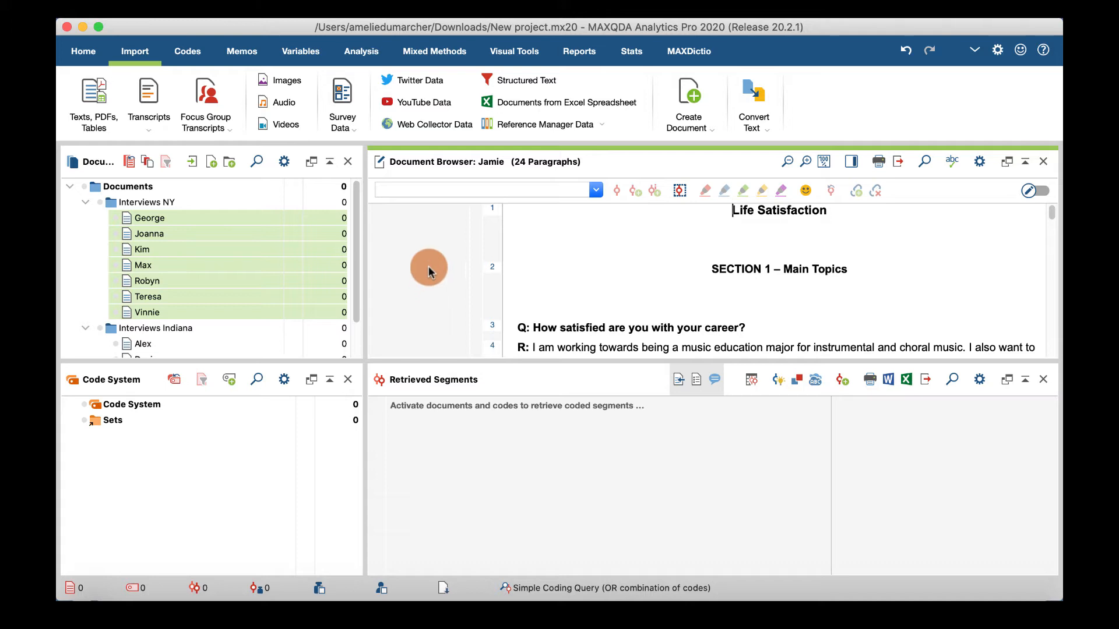
Look through the available import options for transcripts, then dismiss them.
{"action": "left_click", "coordinate": [100, 99]}
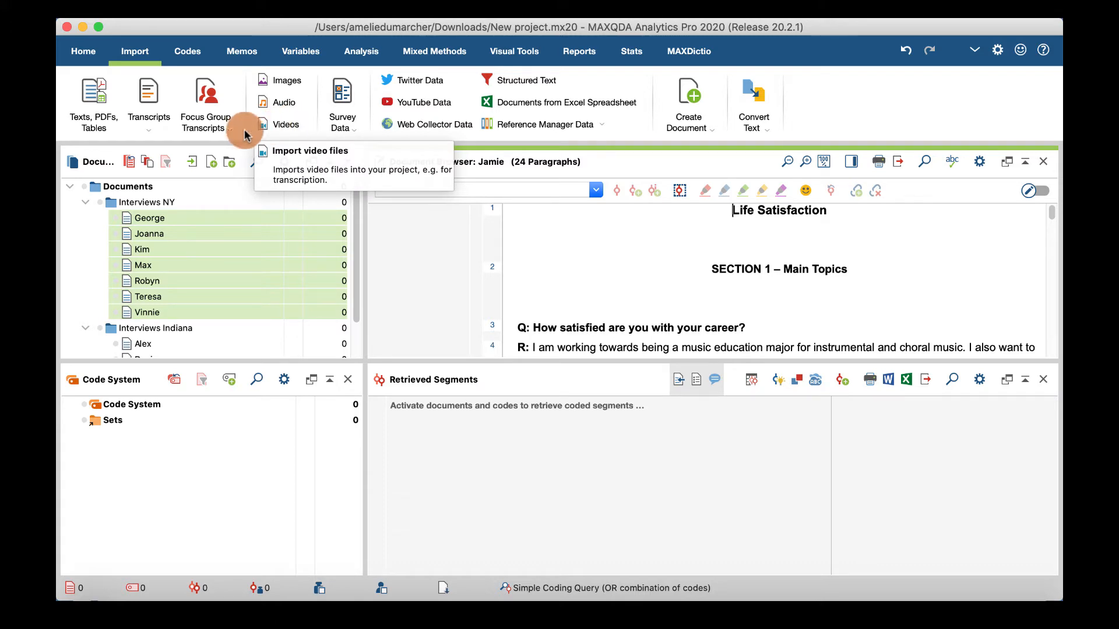
{"action": "left_click", "coordinate": [147, 125]}
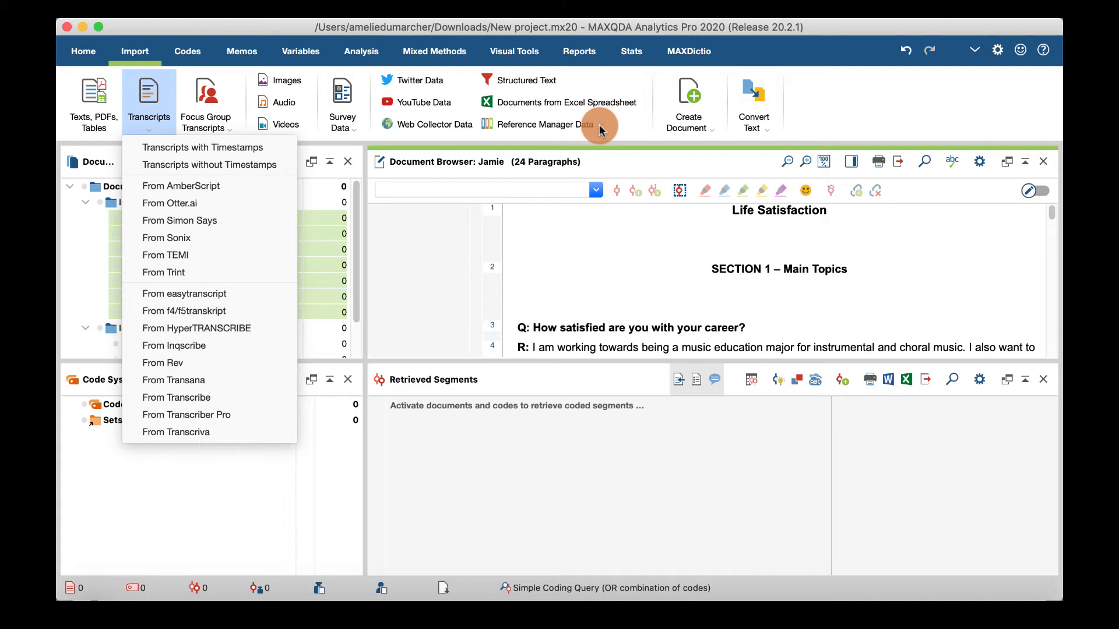
{"action": "left_click", "coordinate": [690, 113]}
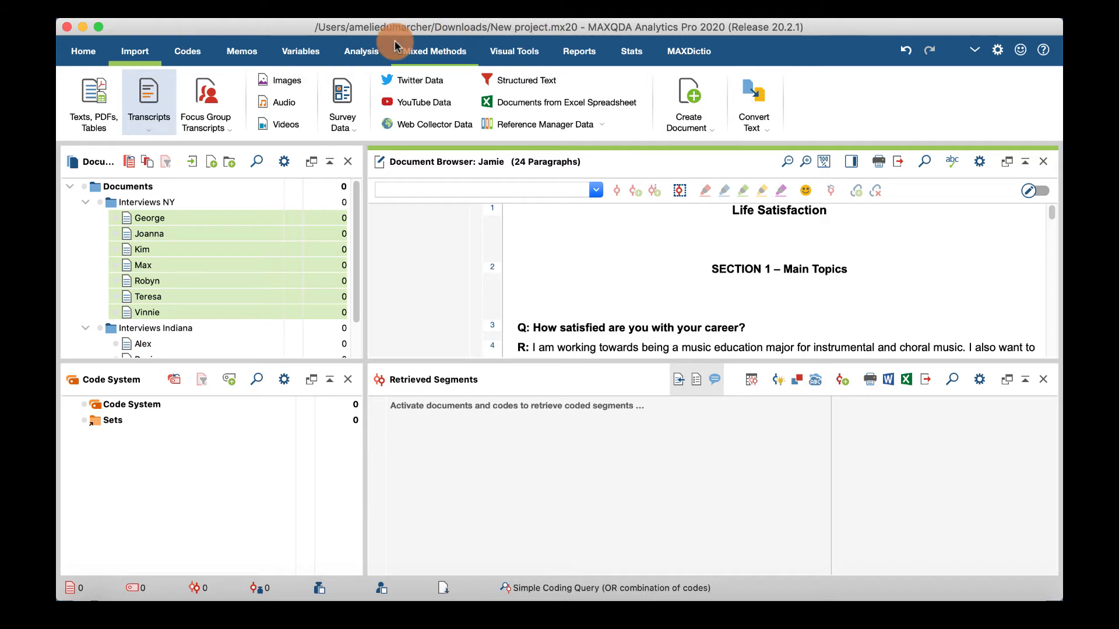
Open the recent example project Life Satisfaction.mx20.
{"action": "left_click", "coordinate": [85, 52]}
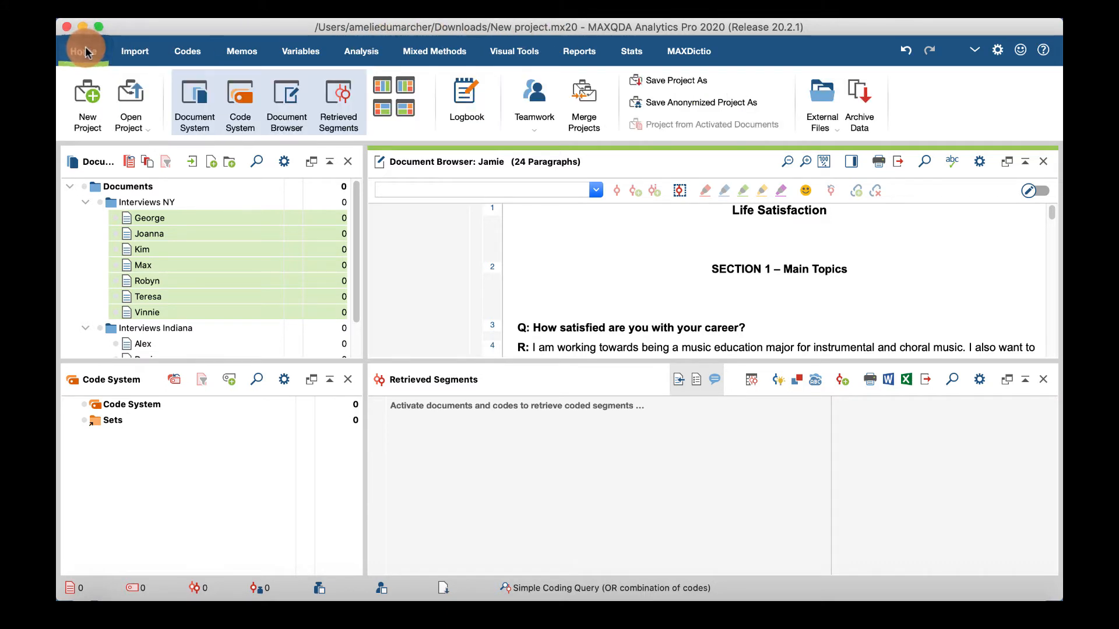
{"action": "left_click", "coordinate": [143, 125]}
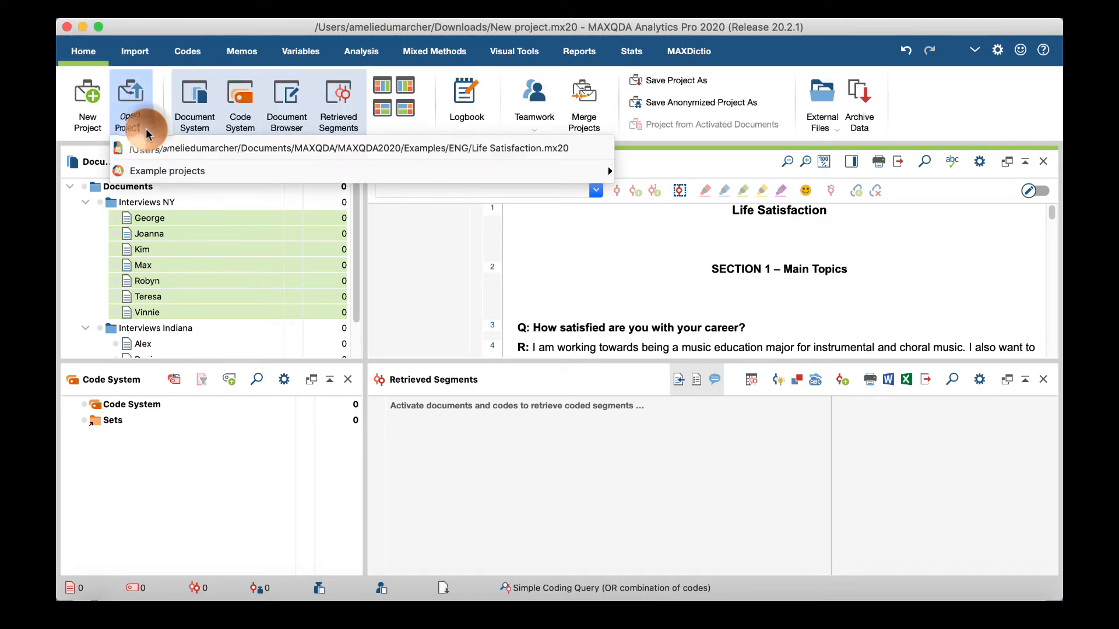
{"action": "left_click", "coordinate": [204, 142]}
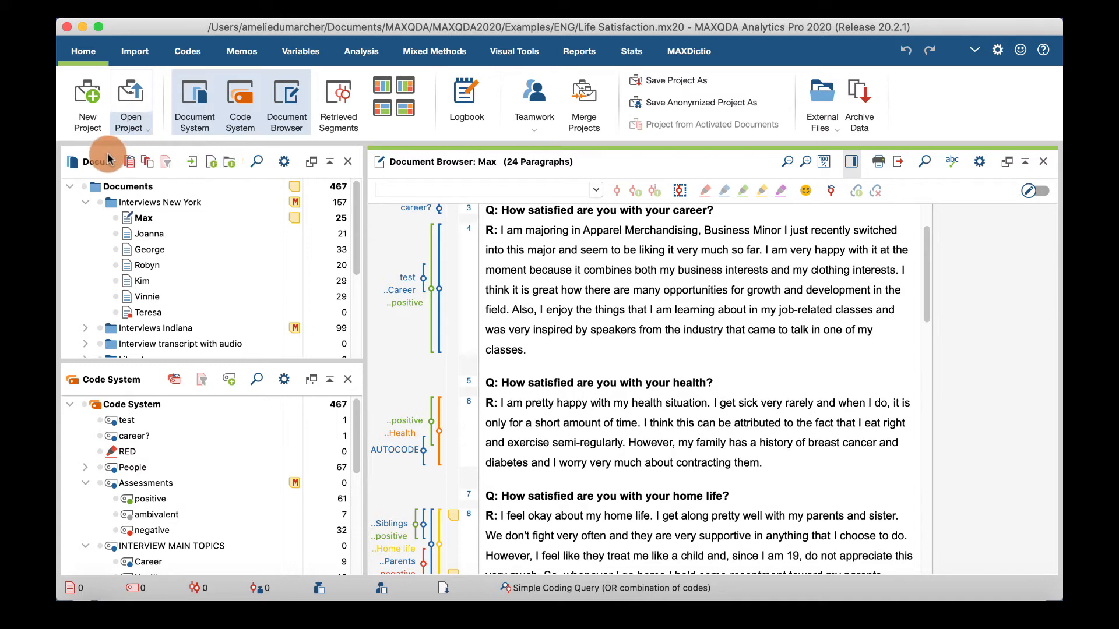
Open the second interview of the Interviews New York group and look over its coded passages through to the end.
{"action": "double_click", "coordinate": [150, 235]}
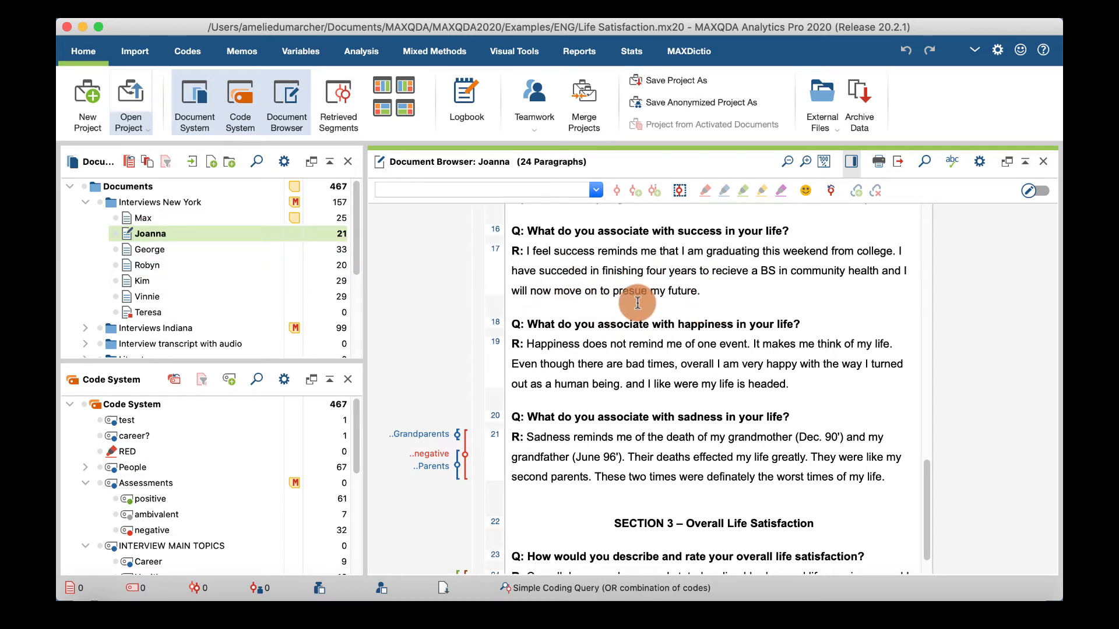
{"action": "scroll", "coordinate": [233, 268], "scroll_direction": "down", "scroll_amount": 1}
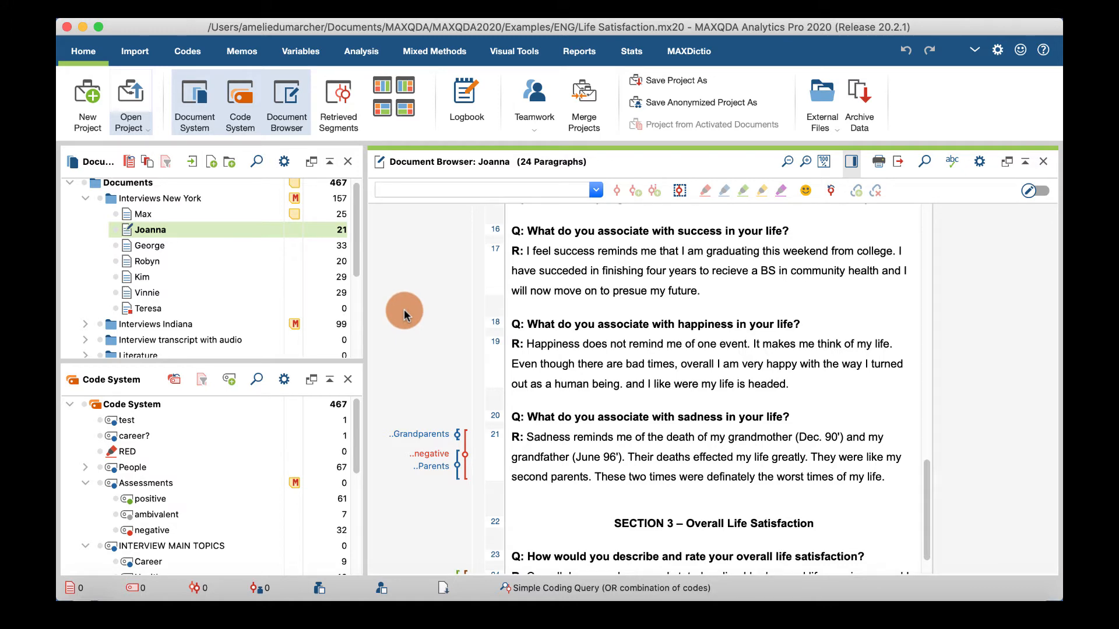
{"action": "scroll", "coordinate": [480, 319], "scroll_direction": "down", "scroll_amount": 2}
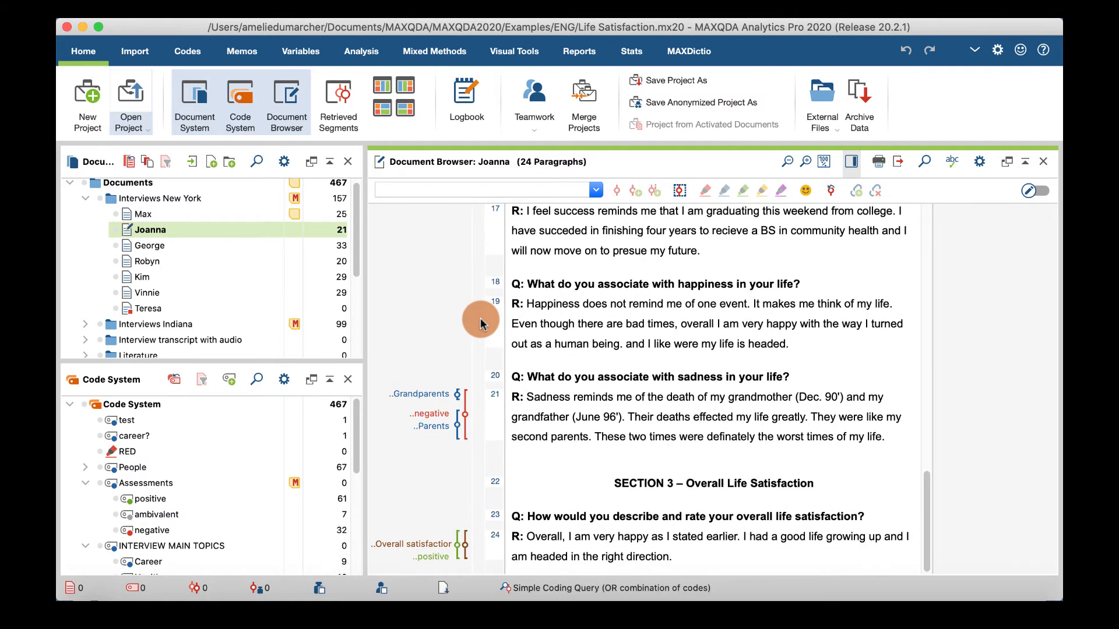
{"action": "scroll", "coordinate": [148, 187], "scroll_direction": "down", "scroll_amount": 2}
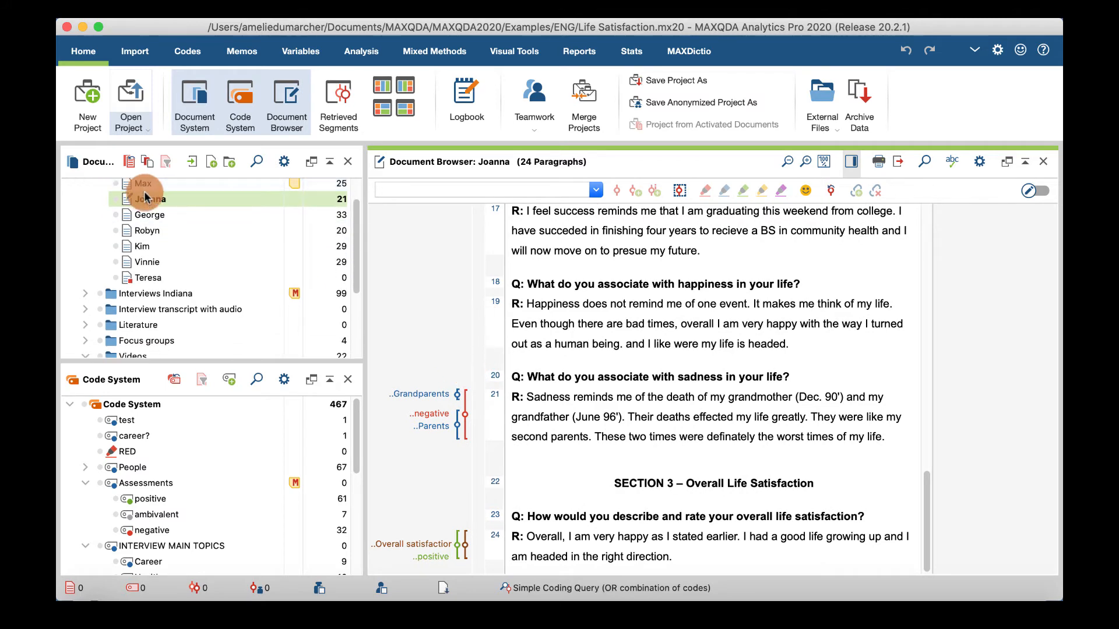
Open the first interview of the Interviews New York group at the answers on health and home life.
{"action": "scroll", "coordinate": [145, 193], "scroll_direction": "up", "scroll_amount": 2}
{"action": "double_click", "coordinate": [146, 211]}
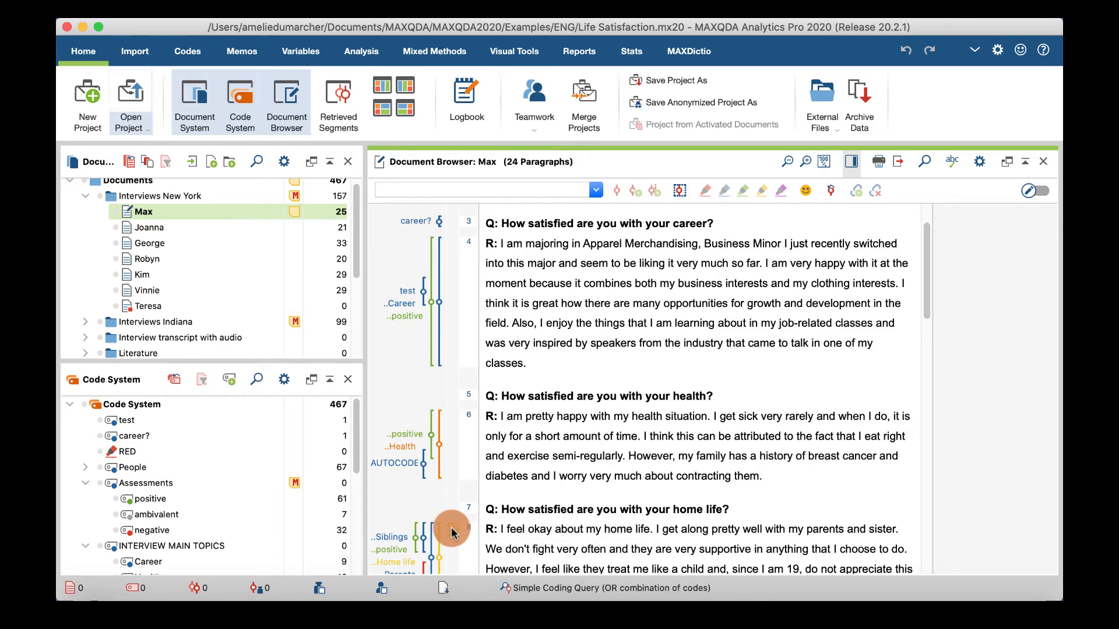
{"action": "scroll", "coordinate": [452, 531], "scroll_direction": "down", "scroll_amount": 5}
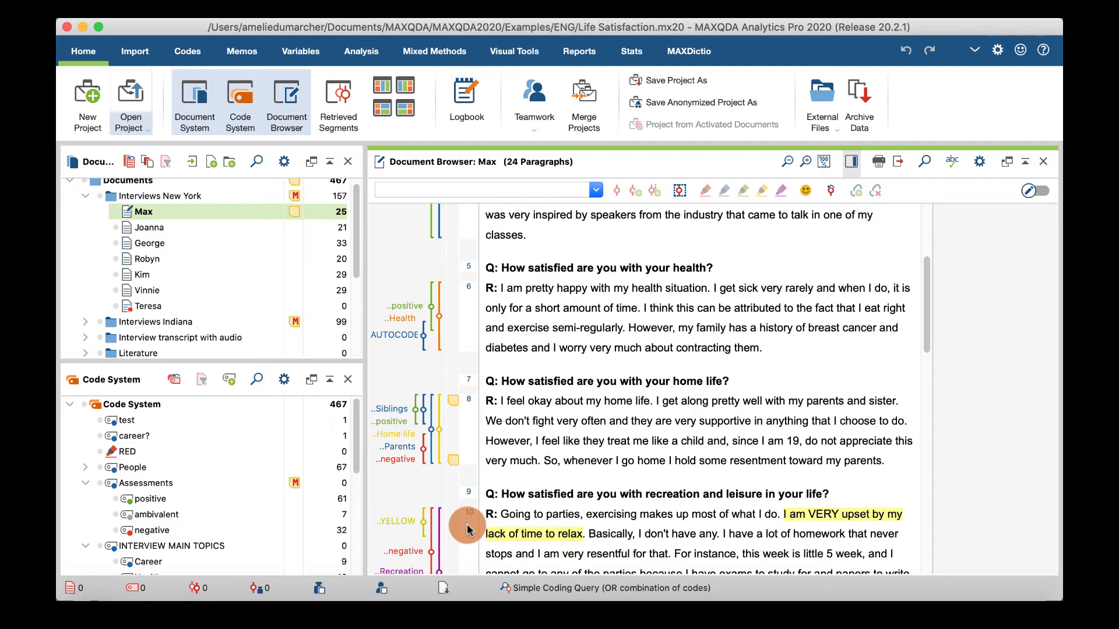
View the lower memo beside paragraph 8 and the list of memo type labels, then close the memo.
{"action": "double_click", "coordinate": [453, 459]}
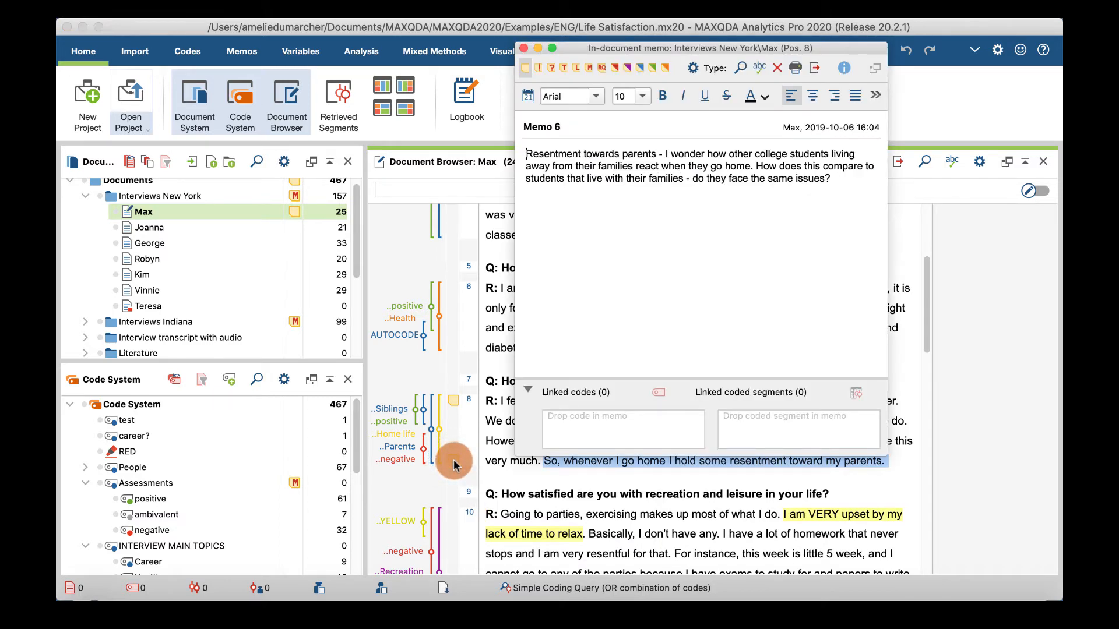
{"action": "left_click", "coordinate": [538, 68]}
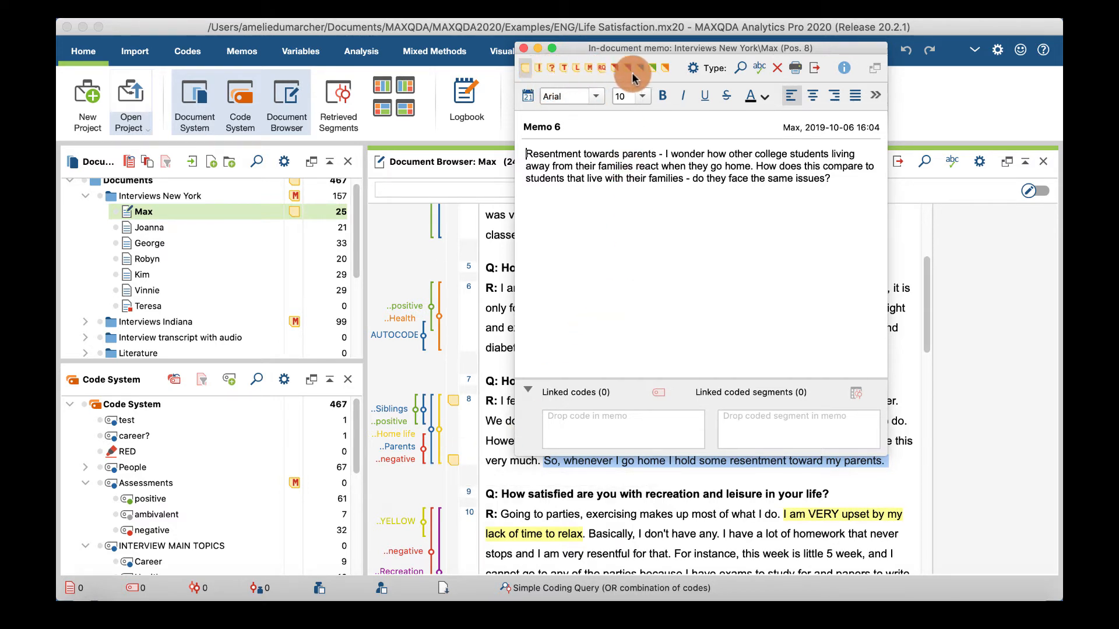
{"action": "left_click", "coordinate": [690, 68]}
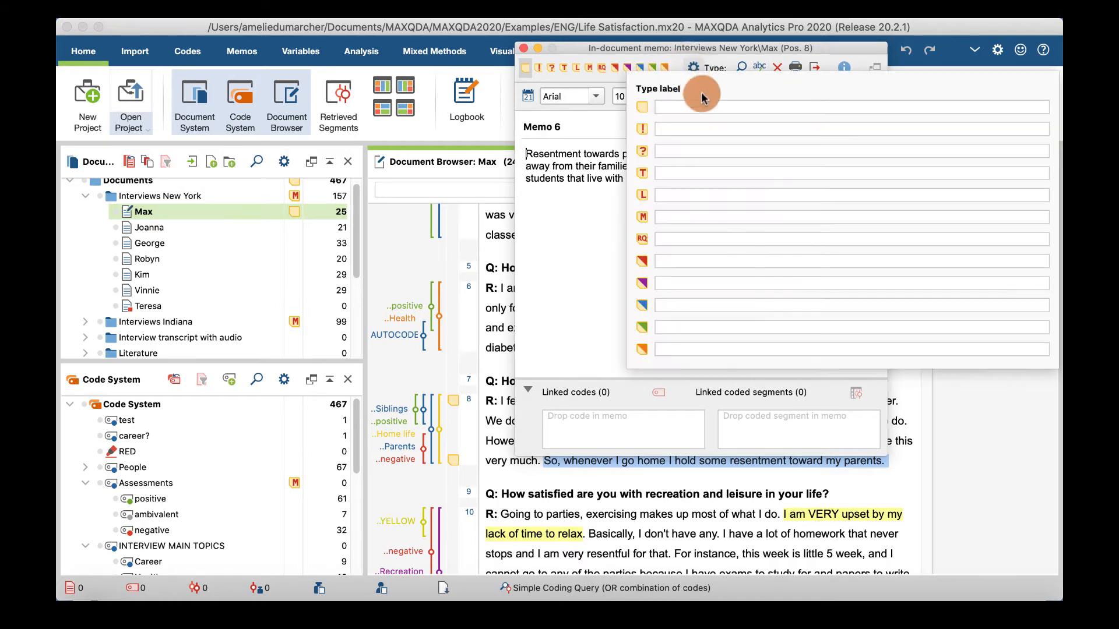
{"action": "left_click", "coordinate": [574, 232]}
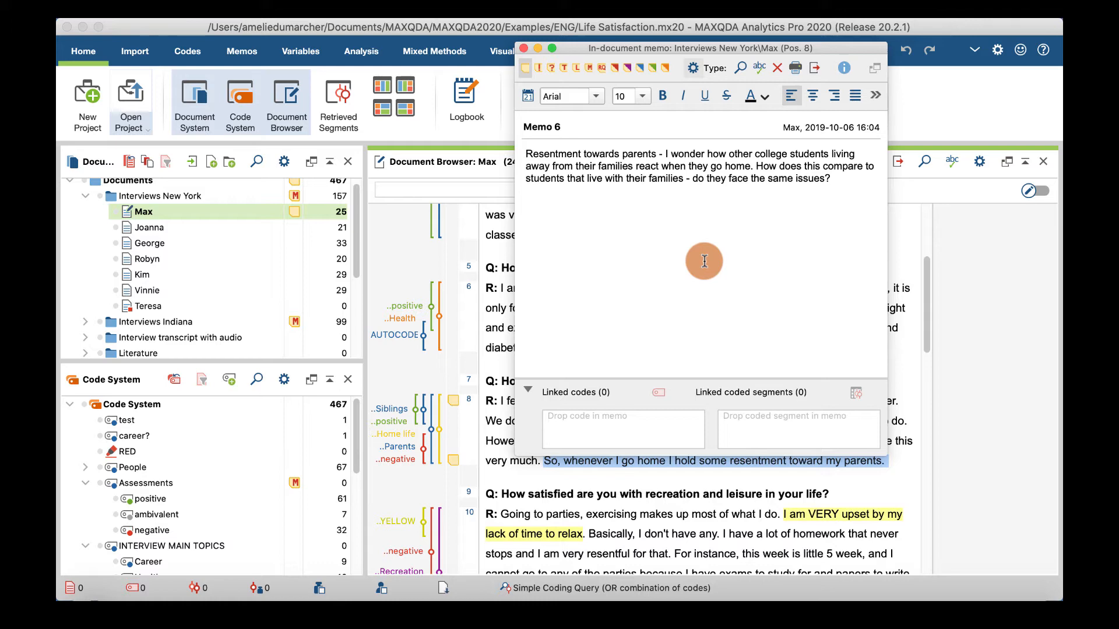
{"action": "left_click", "coordinate": [524, 48]}
Select the first two sentences of the health answer in paragraph 6 and add a new in-document memo beside that paragraph.
{"action": "left_click_drag", "start_coordinate": [500, 288], "coordinate": [642, 308]}
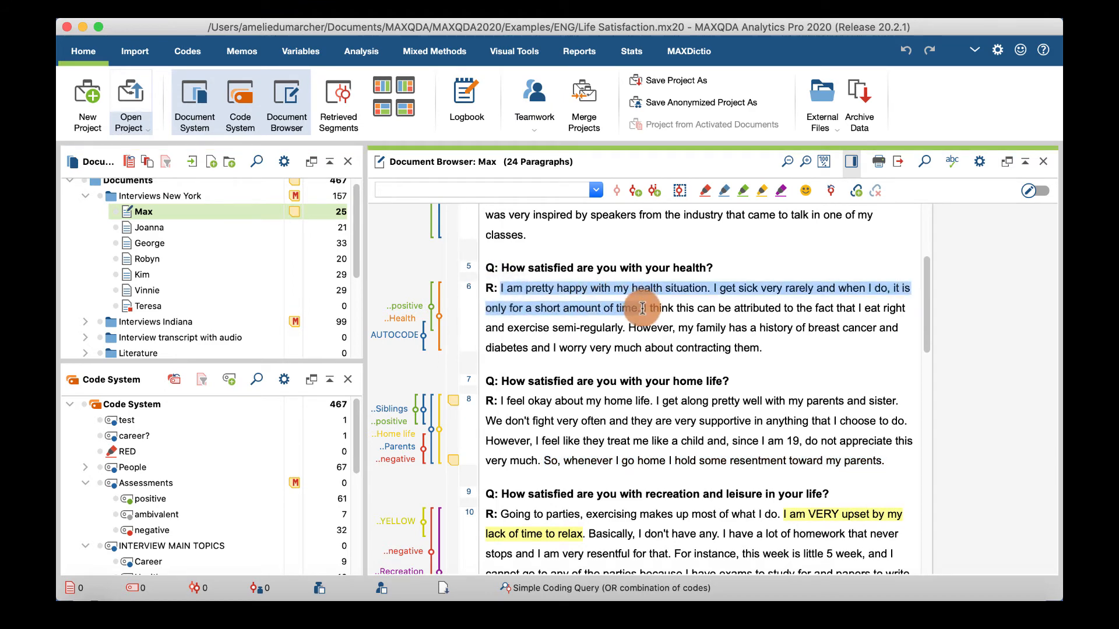
{"action": "right_click", "coordinate": [607, 309]}
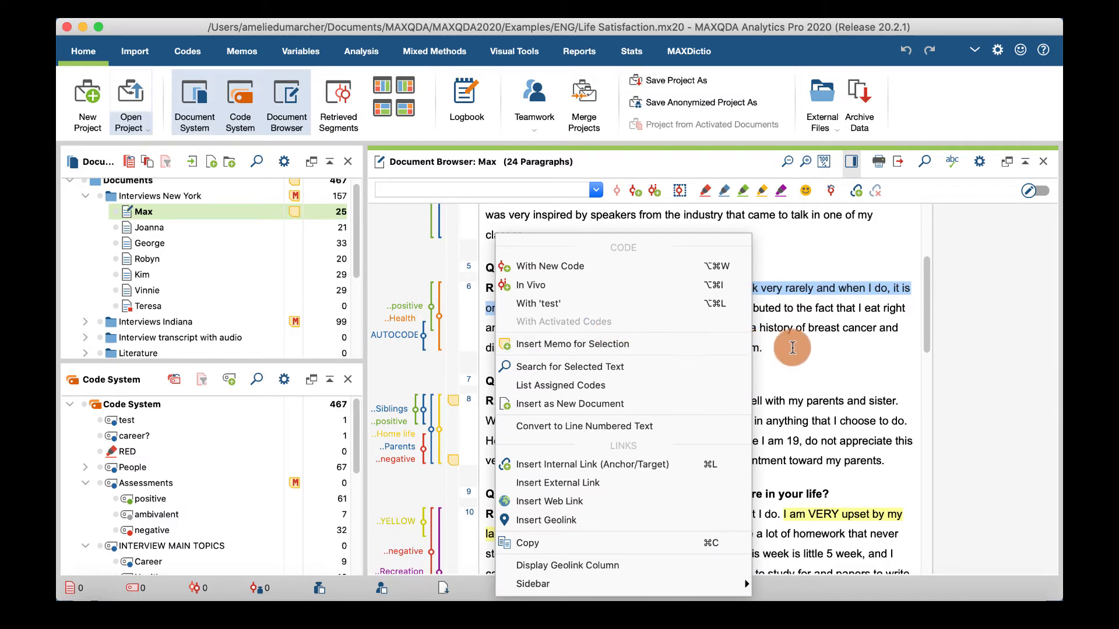
{"action": "left_click", "coordinate": [792, 348]}
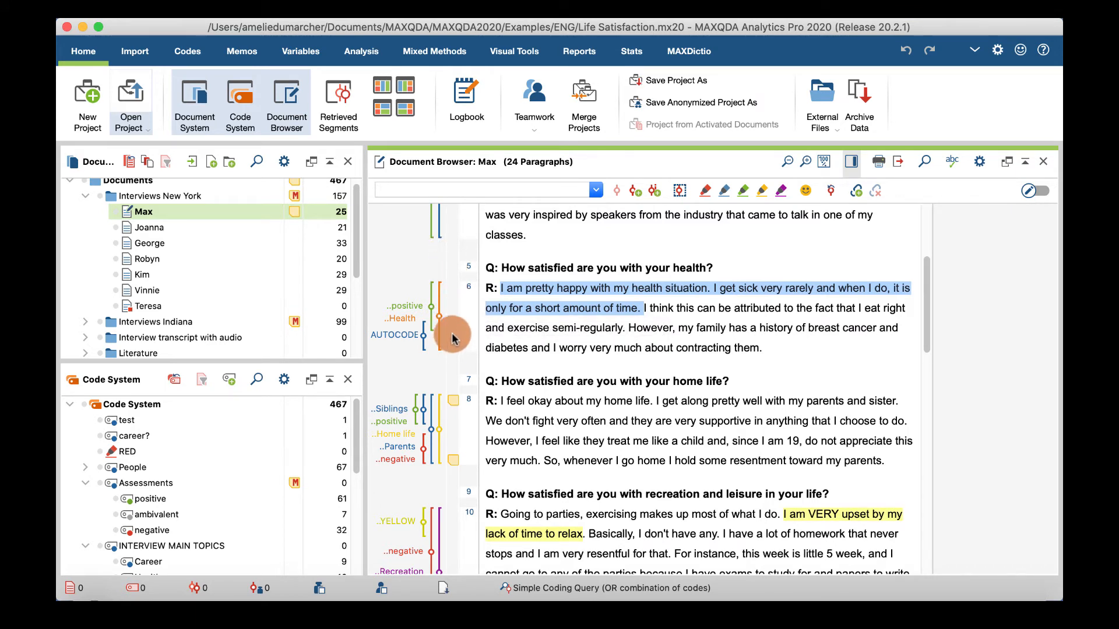
{"action": "left_click", "coordinate": [451, 301]}
{"action": "double_click", "coordinate": [451, 301]}
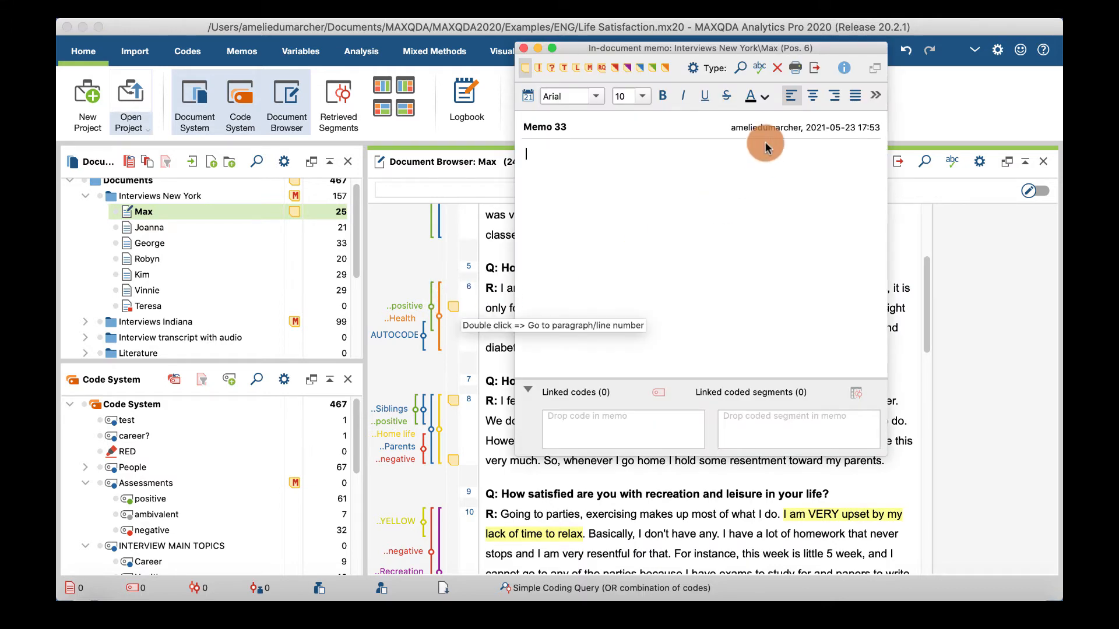
Delete the new empty in-document memo beside paragraph 6 and confirm its removal.
{"action": "left_click", "coordinate": [777, 69]}
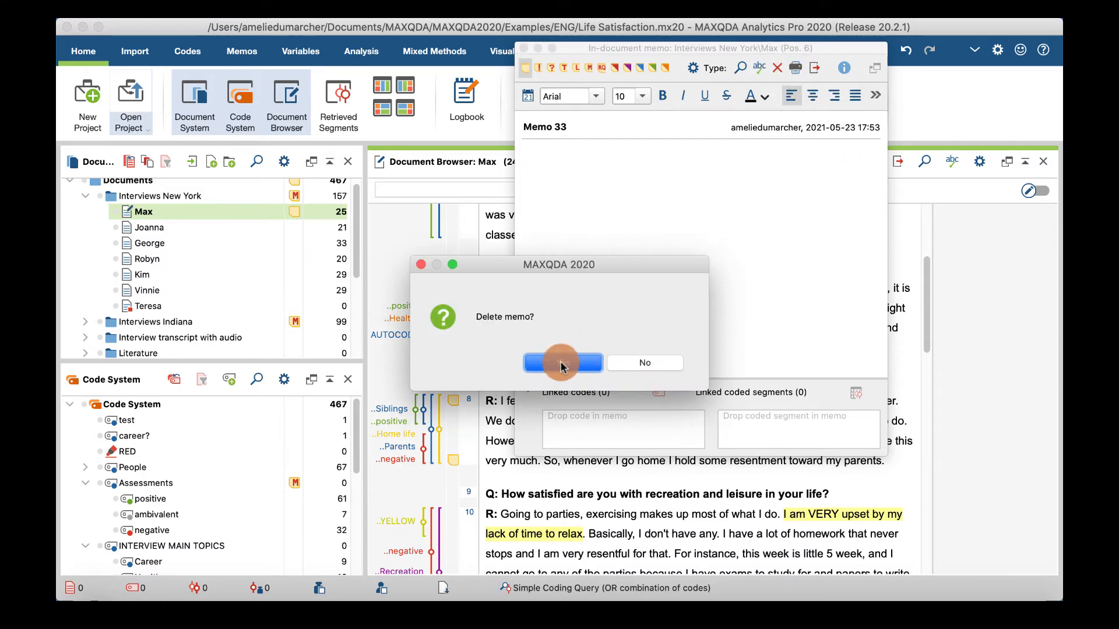
{"action": "left_click", "coordinate": [562, 363]}
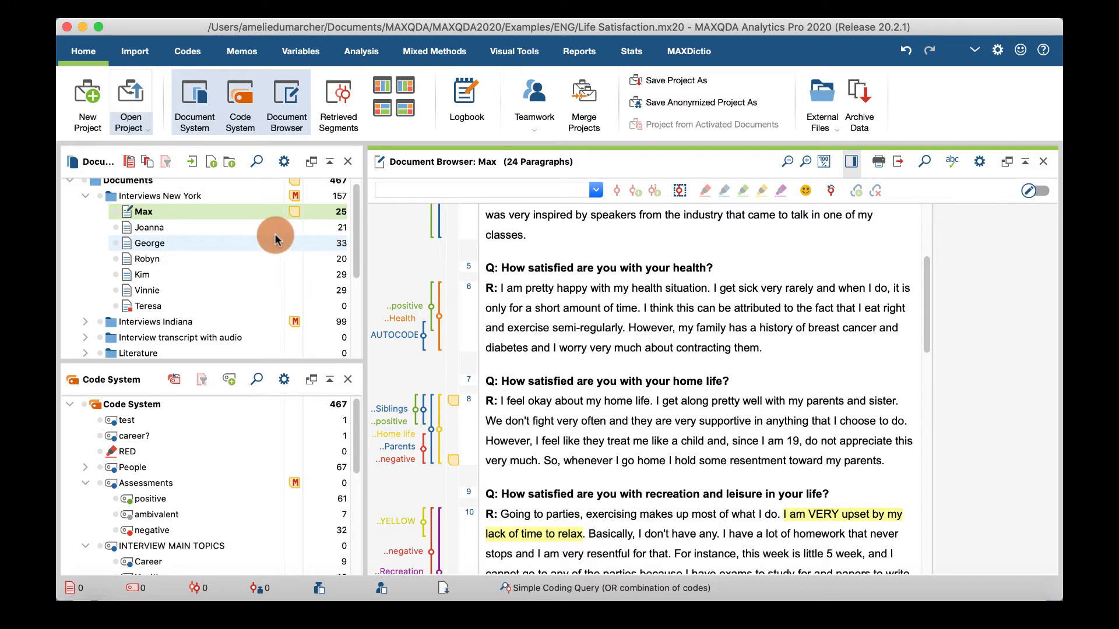
View the document memo preview of the first Interviews New York document and the memo options for the second one.
{"action": "mouse_move", "coordinate": [211, 212]}
{"action": "mouse_move", "coordinate": [288, 211]}
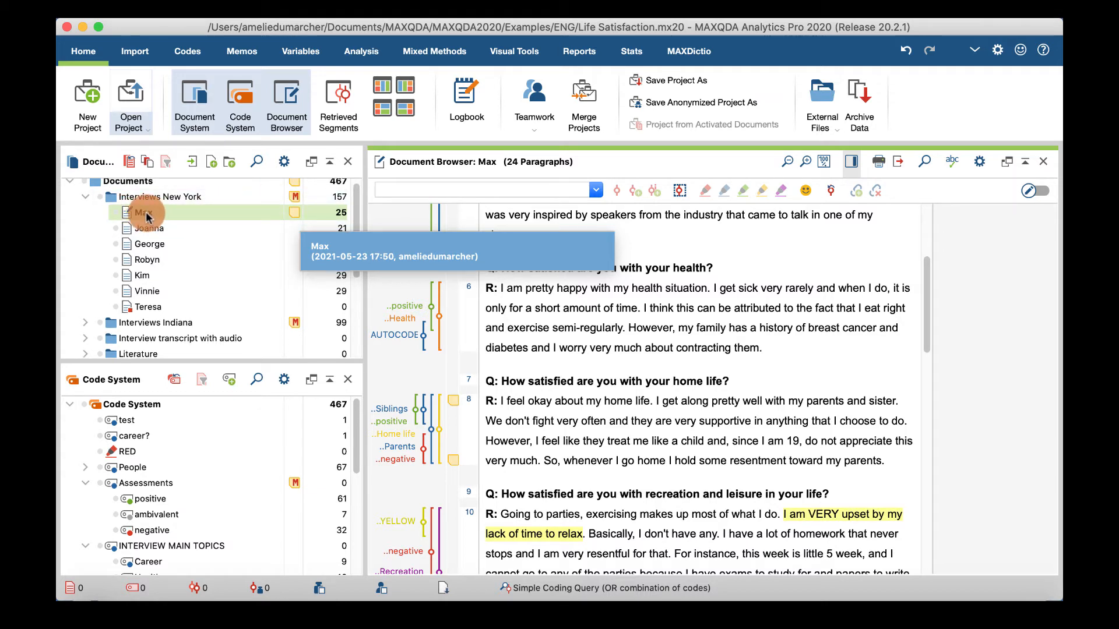
{"action": "right_click", "coordinate": [292, 229]}
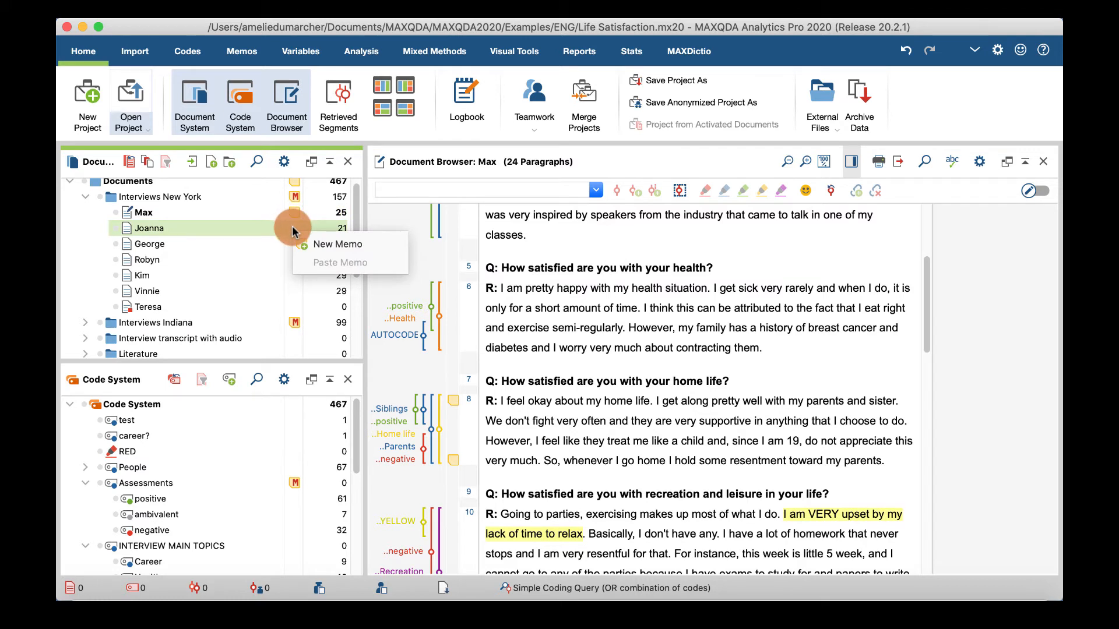
{"action": "left_click", "coordinate": [296, 486]}
Hide the sidebar beside the interview text and show it again.
{"action": "left_click", "coordinate": [849, 166]}
{"action": "left_click", "coordinate": [849, 164]}
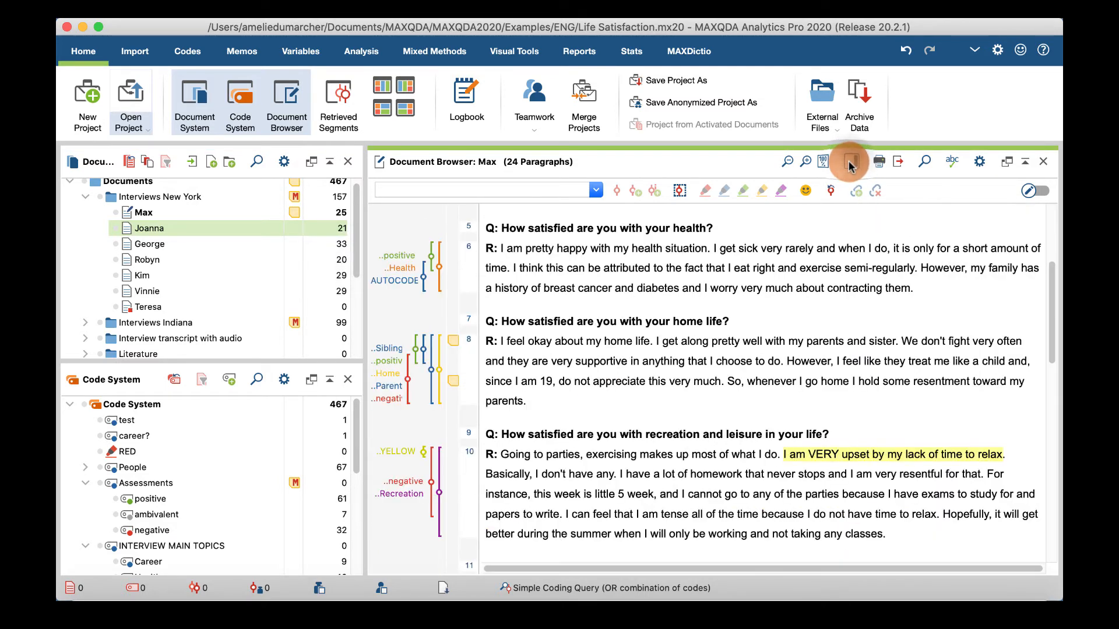
{"action": "left_click", "coordinate": [849, 164]}
{"action": "left_click", "coordinate": [850, 162]}
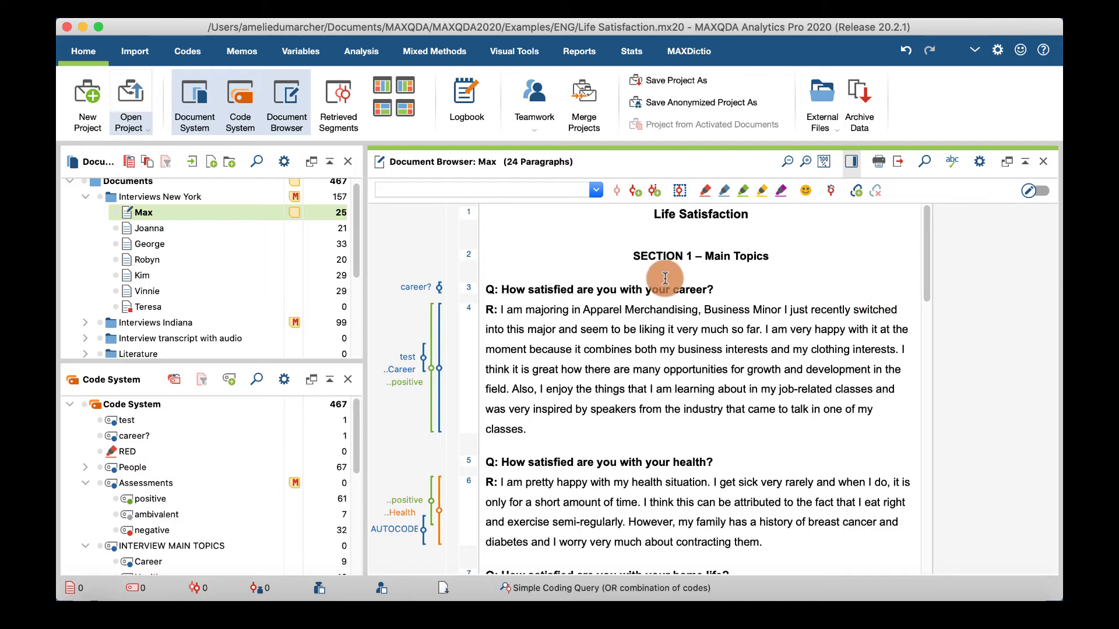
View the Overview of Memos for the first Interviews New York document, close it, and show the project's memo commands.
{"action": "right_click", "coordinate": [143, 217]}
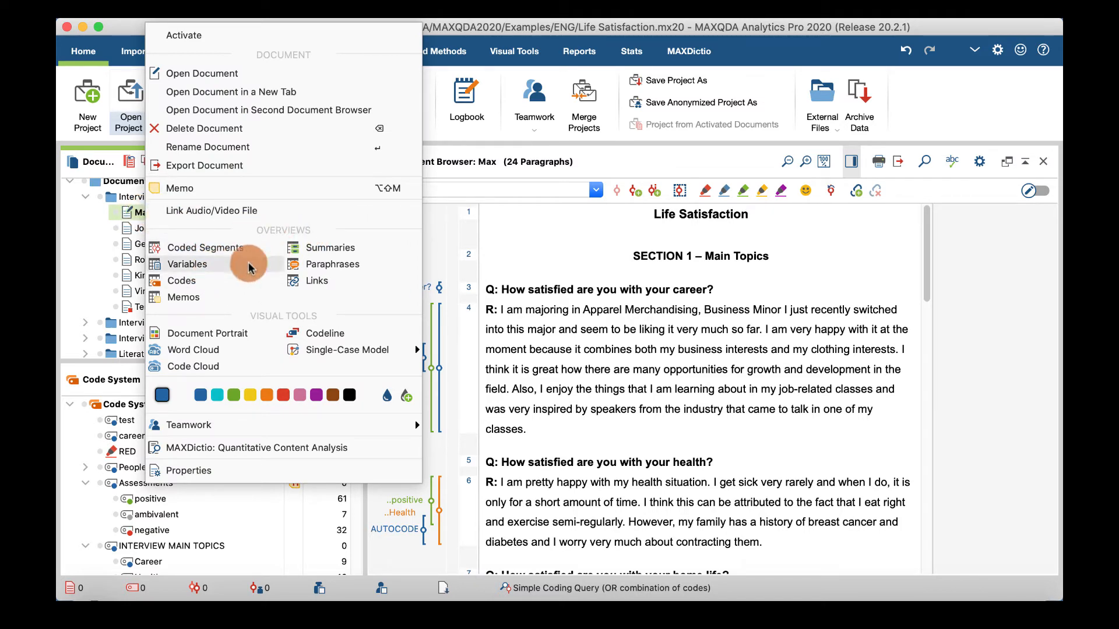
{"action": "left_click", "coordinate": [162, 299]}
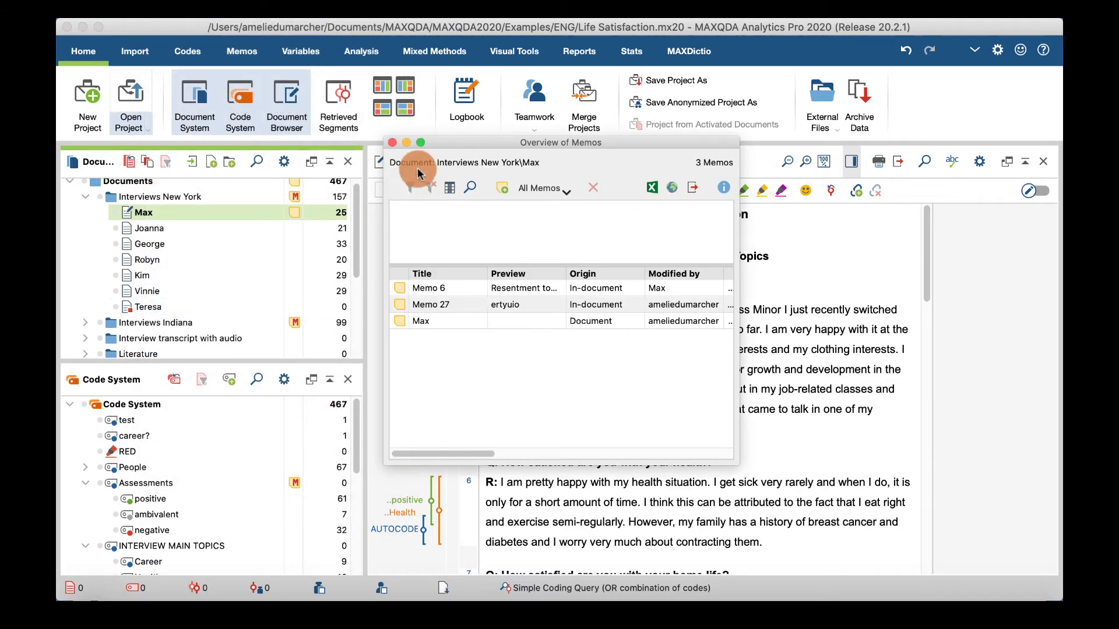
{"action": "left_click", "coordinate": [392, 144]}
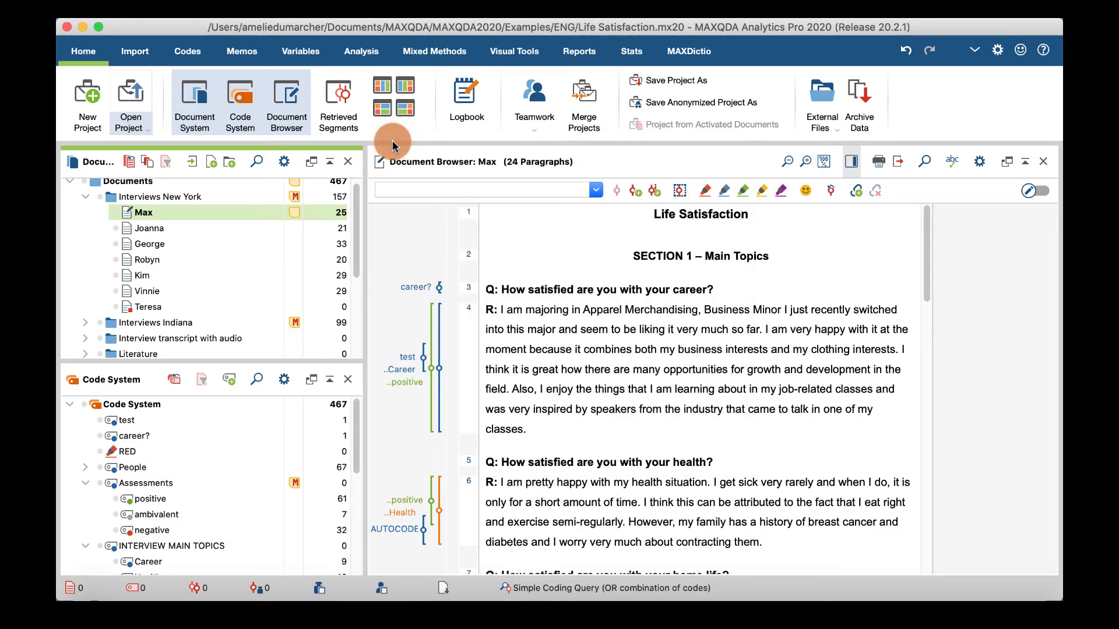
{"action": "left_click", "coordinate": [245, 55]}
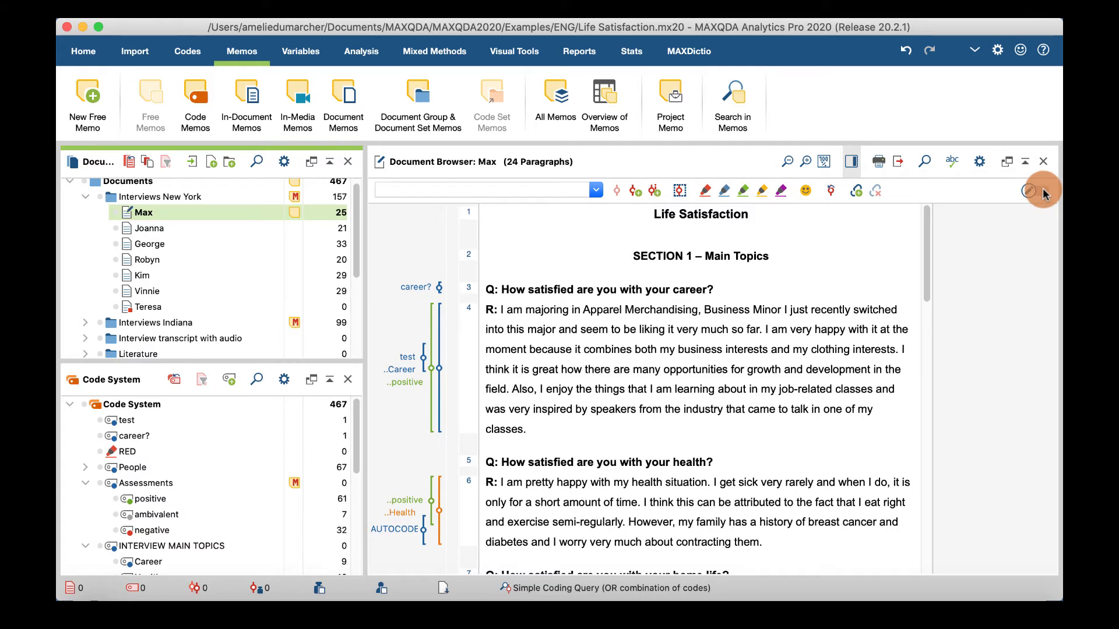
Try out edit mode by adding "hb" after the career question in paragraph 3, remove the text, and leave edit mode.
{"action": "left_click", "coordinate": [1042, 192]}
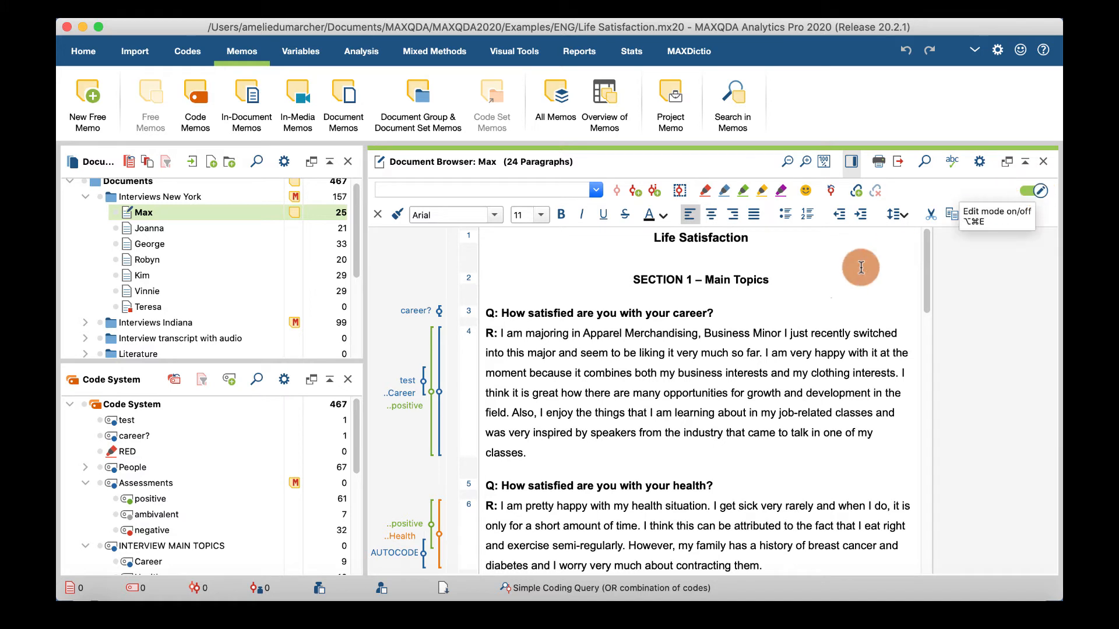
{"action": "left_click", "coordinate": [743, 315]}
{"action": "type", "text": "hb"}
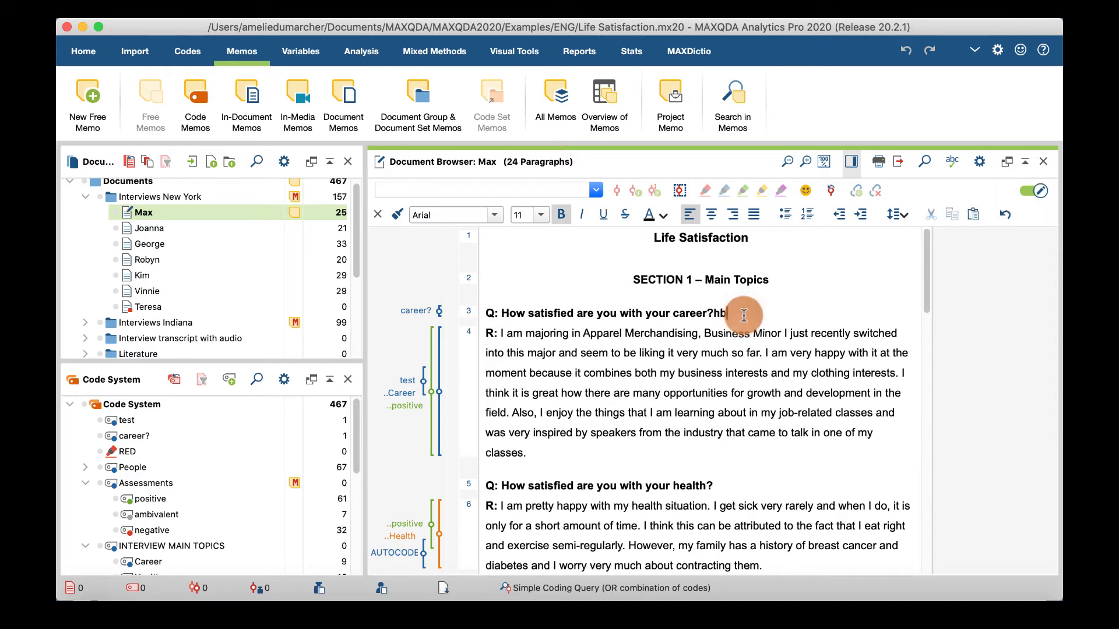
{"action": "key", "text": "BackSpace"}
{"action": "left_click", "coordinate": [1030, 192]}
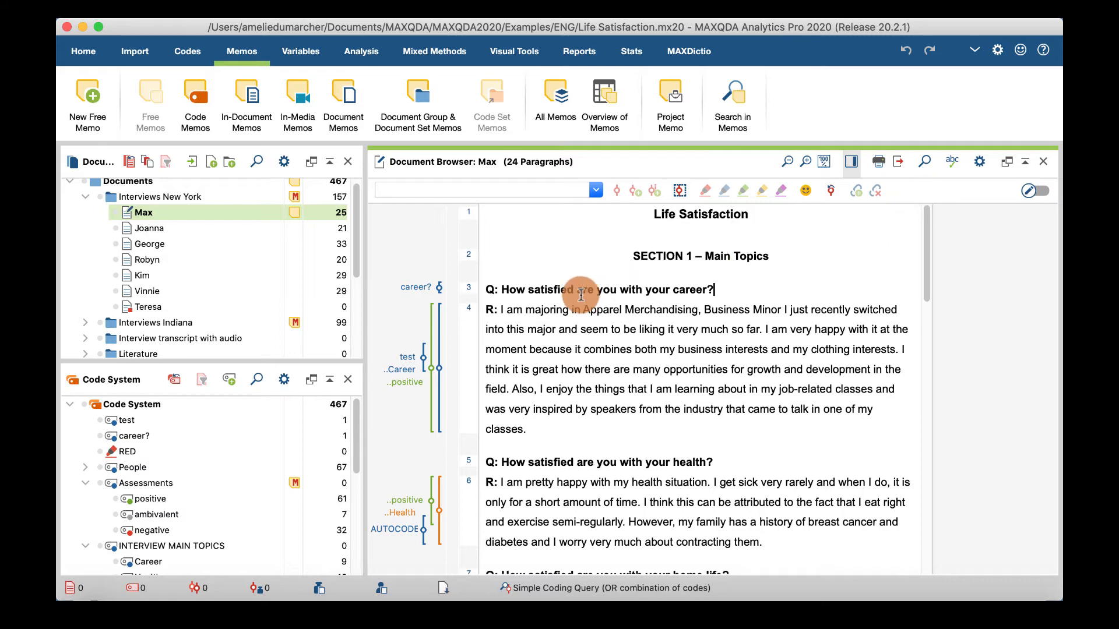
Select all of paragraph 4, review the coding and link options for the selection, and open the text search for the interview.
{"action": "left_click", "coordinate": [469, 335]}
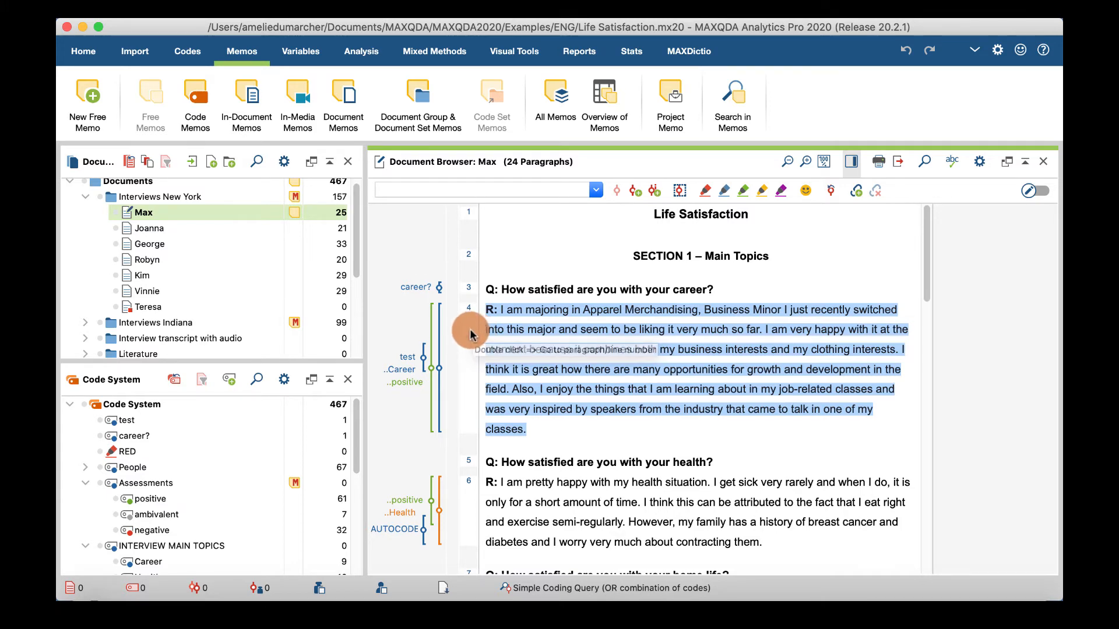
{"action": "right_click", "coordinate": [470, 334]}
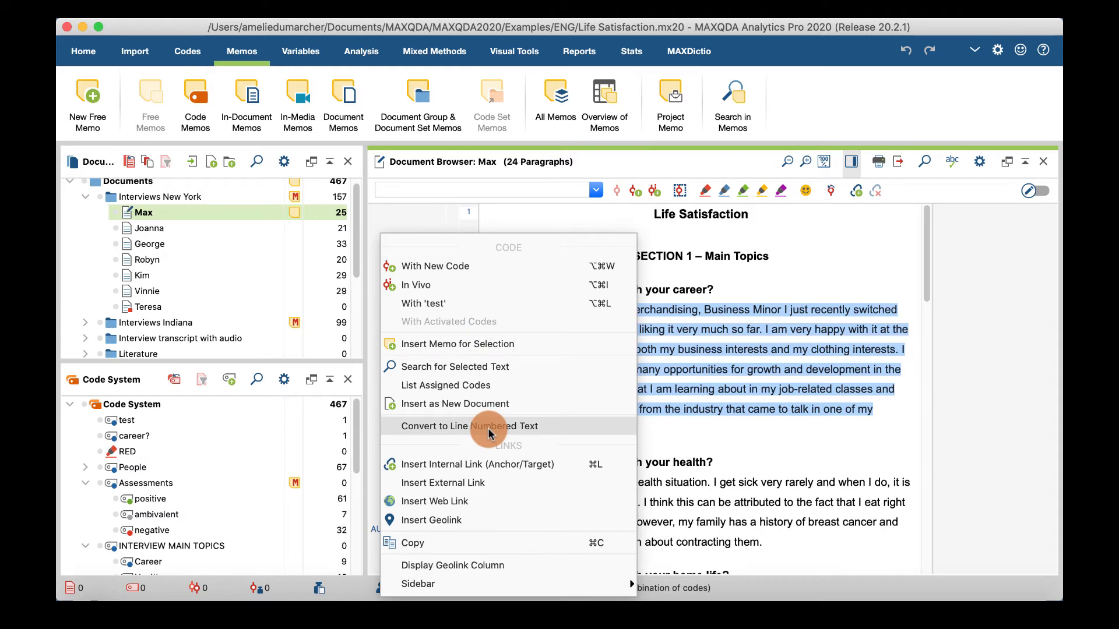
{"action": "left_click", "coordinate": [1019, 348]}
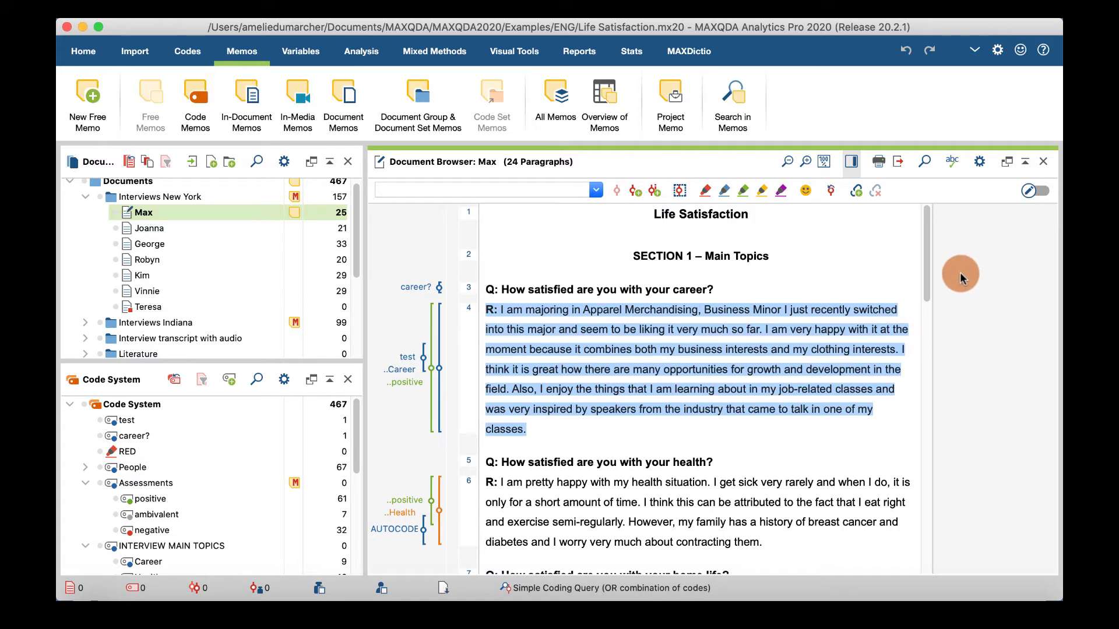
{"action": "left_click", "coordinate": [926, 168]}
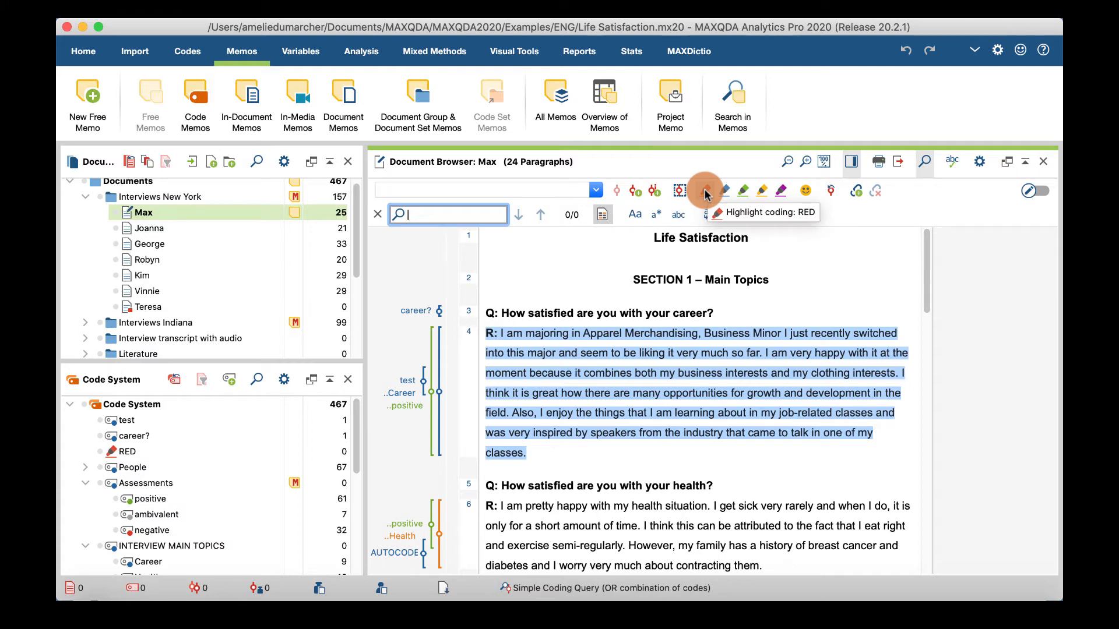
Highlight the health answer in paragraph 6 in magenta from its start into the third sentence, and enlarge the Code System window.
{"action": "left_click", "coordinate": [727, 488]}
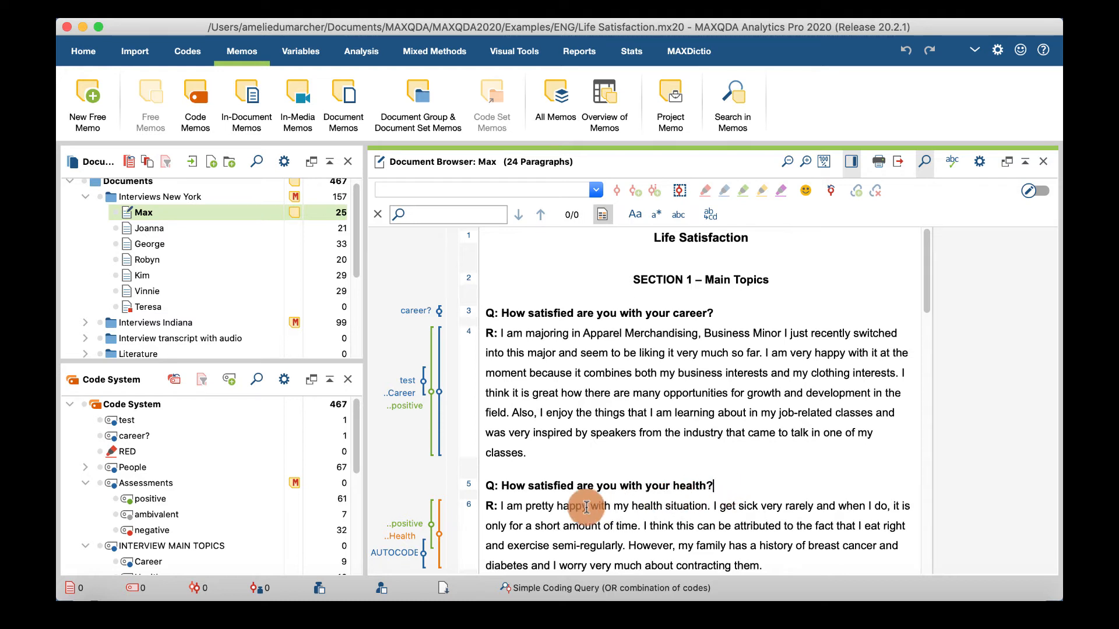
{"action": "left_click_drag", "start_coordinate": [512, 506], "coordinate": [725, 526]}
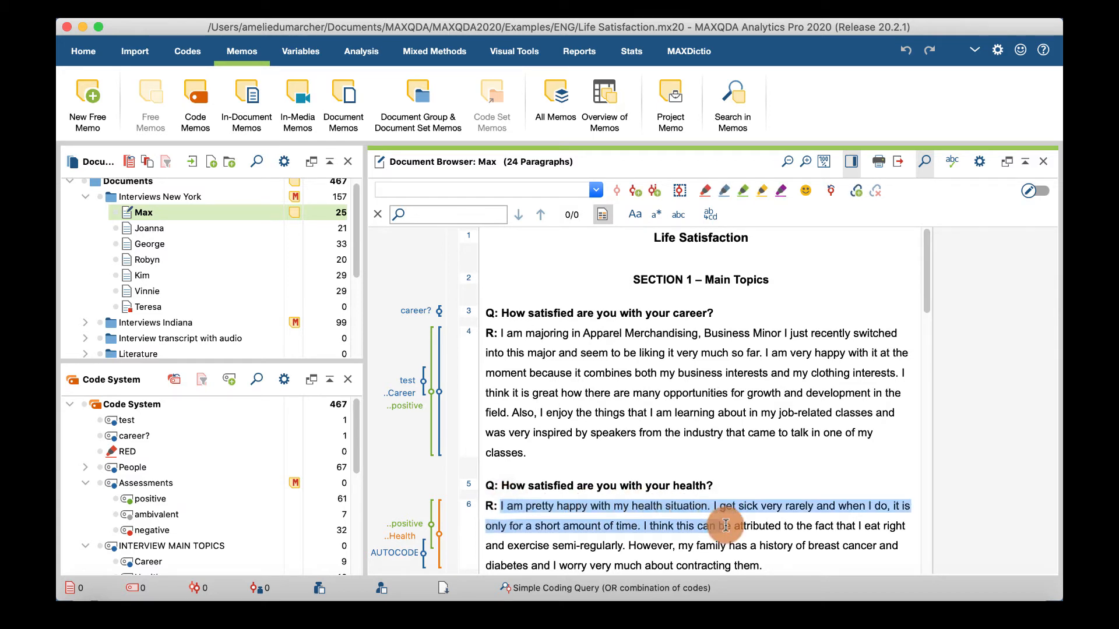
{"action": "left_click", "coordinate": [780, 192]}
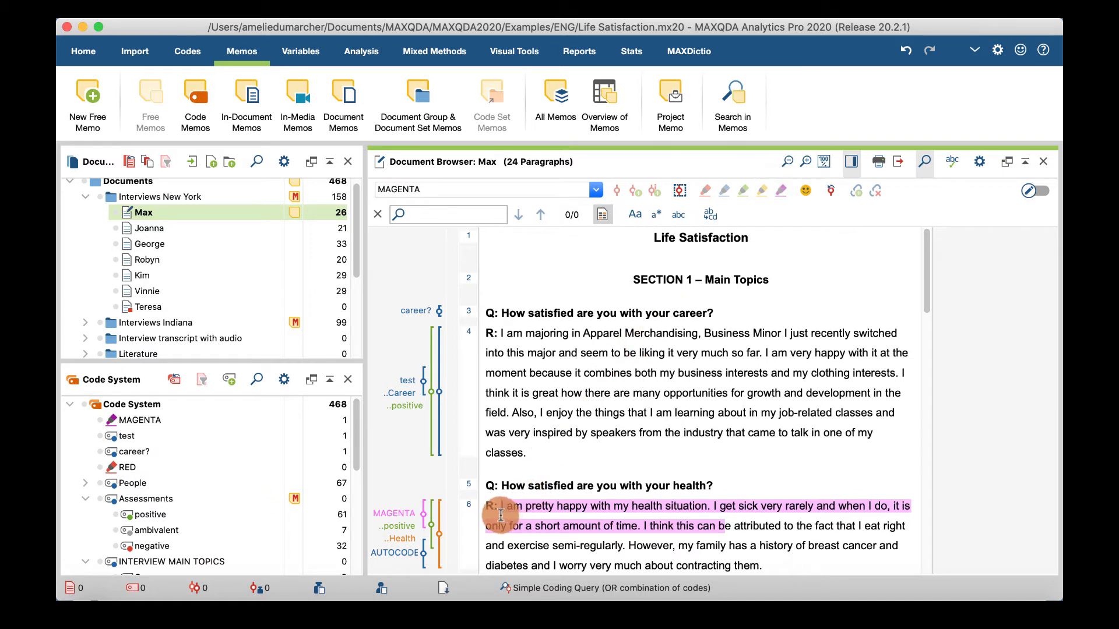
{"action": "left_click", "coordinate": [136, 420]}
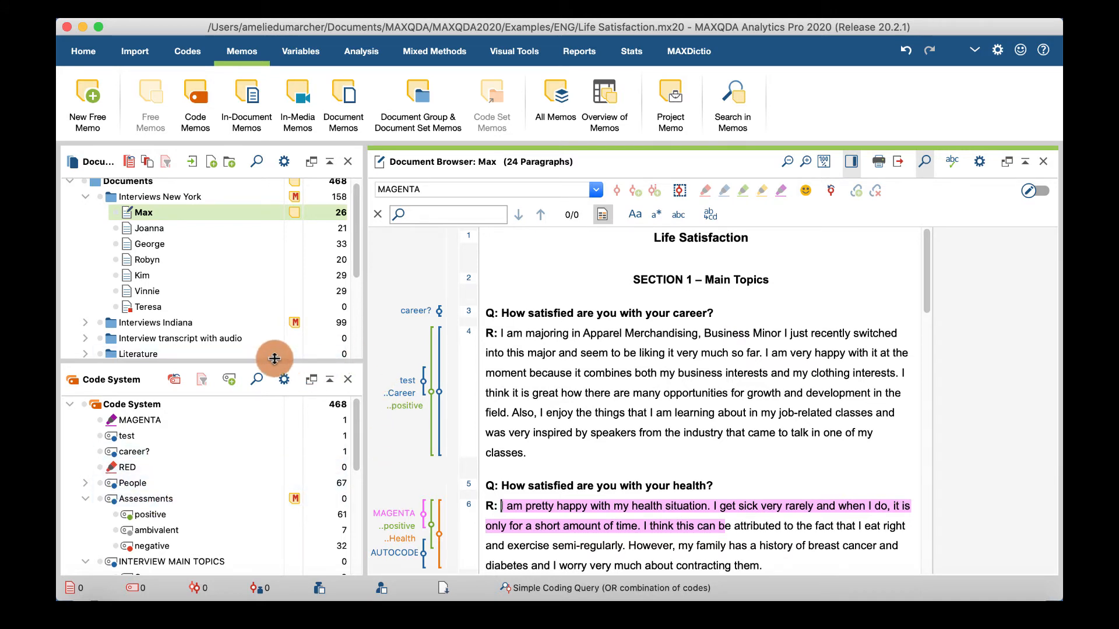
{"action": "left_click_drag", "start_coordinate": [274, 359], "coordinate": [277, 307]}
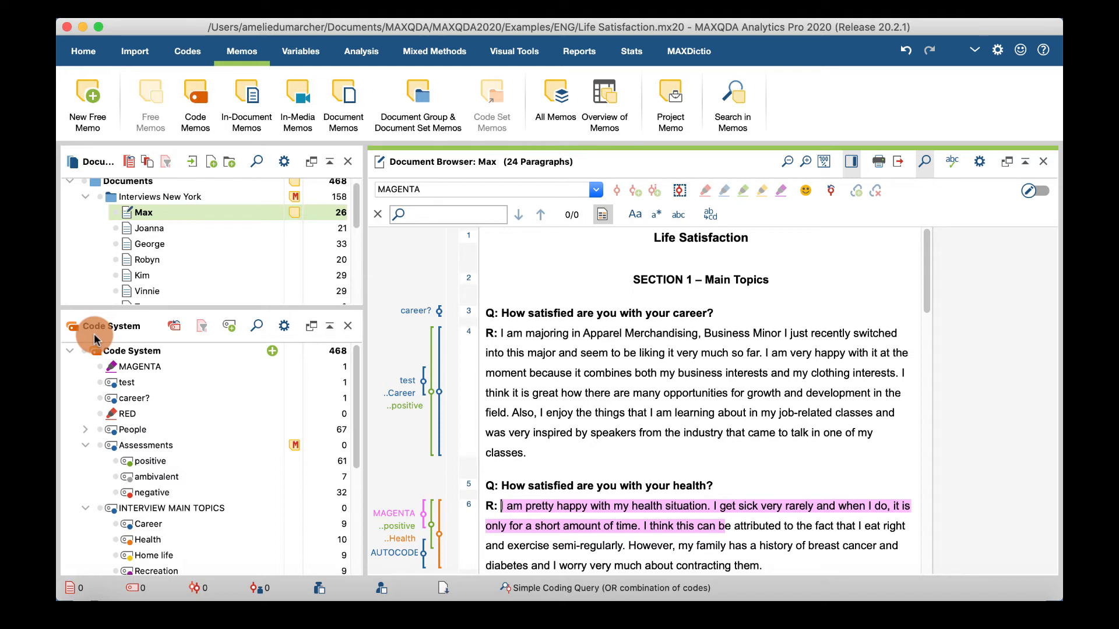
Create a green subcode named "test" under the "positive" code in Assessments.
{"action": "left_click_drag", "start_coordinate": [142, 460], "coordinate": [192, 461]}
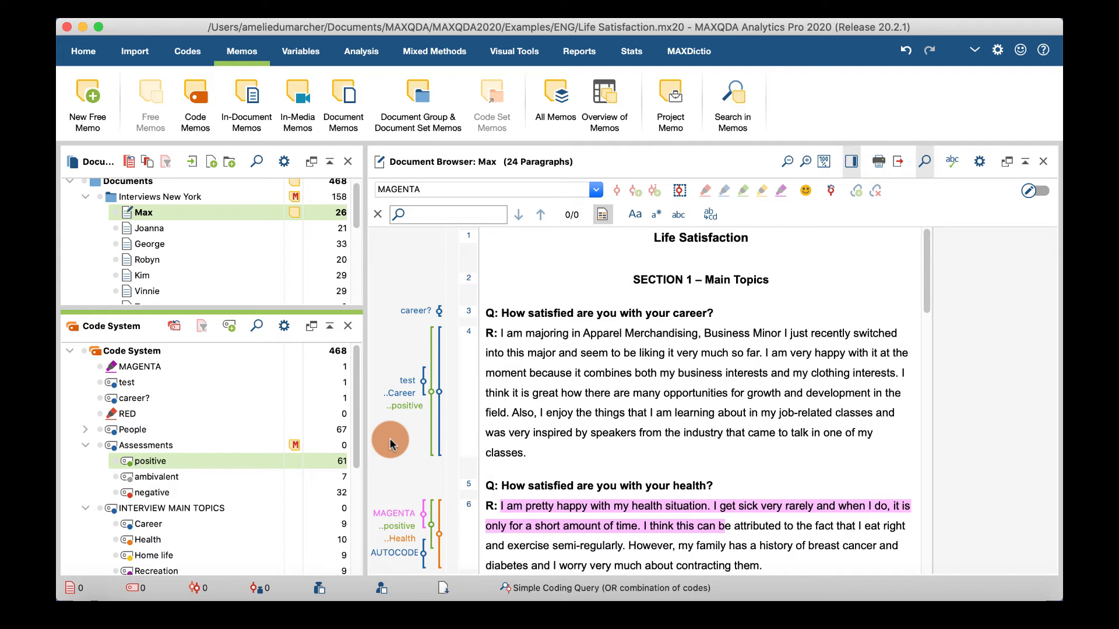
{"action": "left_click", "coordinate": [230, 328]}
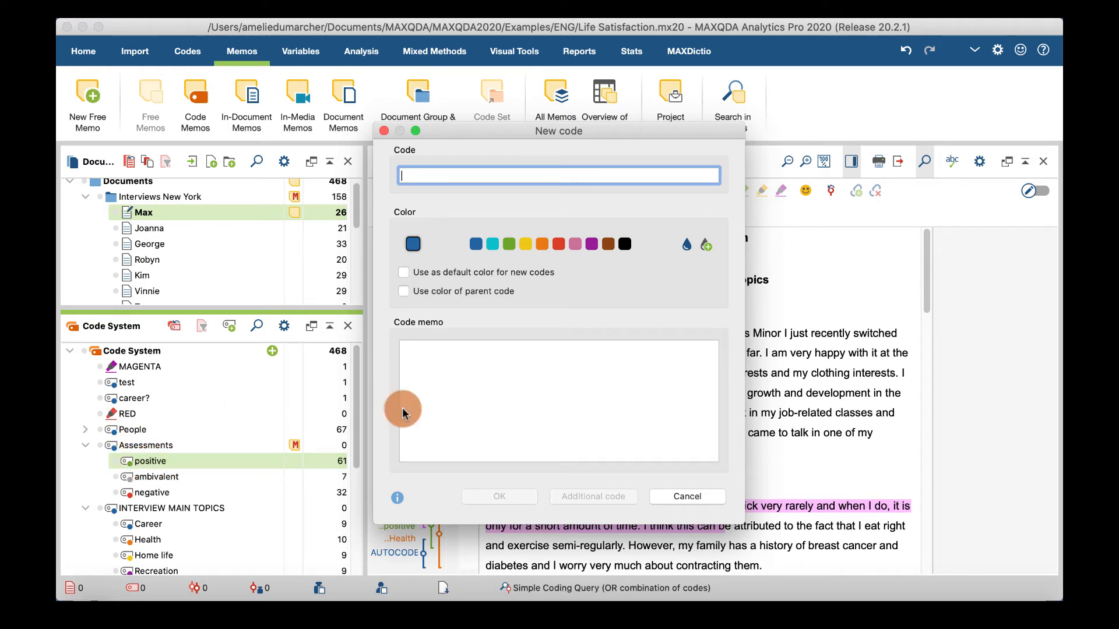
{"action": "left_click", "coordinate": [511, 244]}
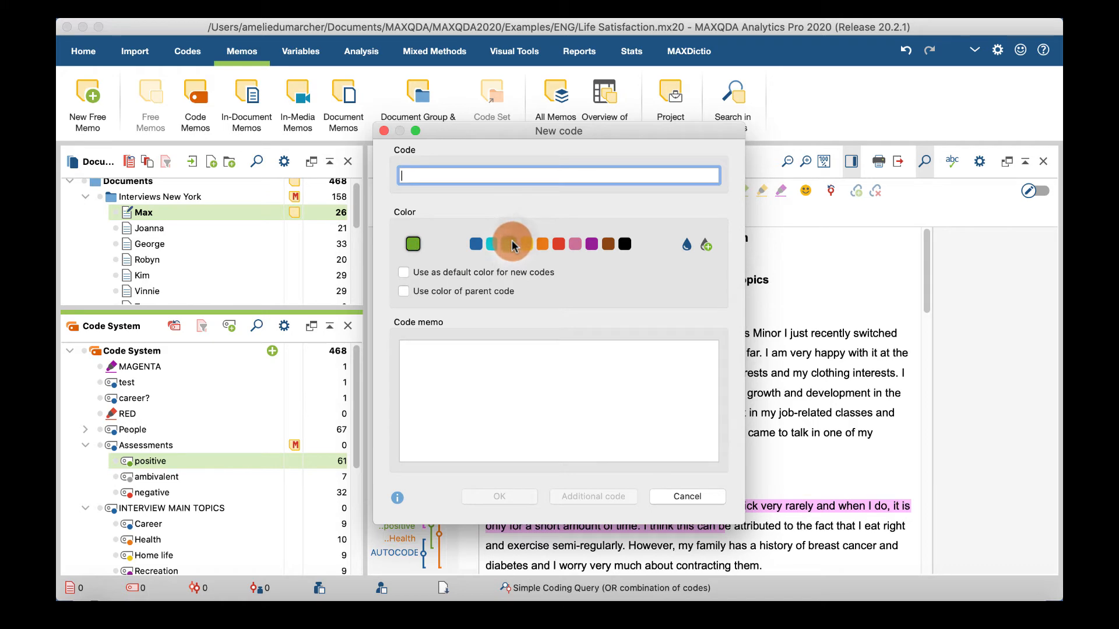
{"action": "type", "text": "tesy"}
{"action": "key", "text": "BackSpace"}
{"action": "type", "text": "t"}
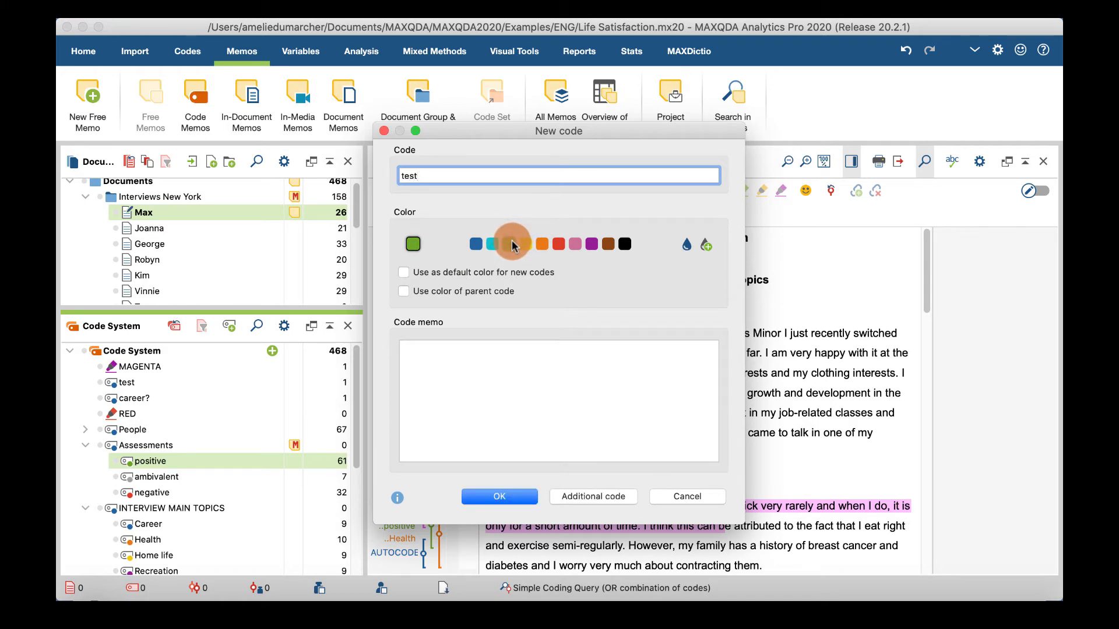
{"action": "left_click", "coordinate": [485, 496]}
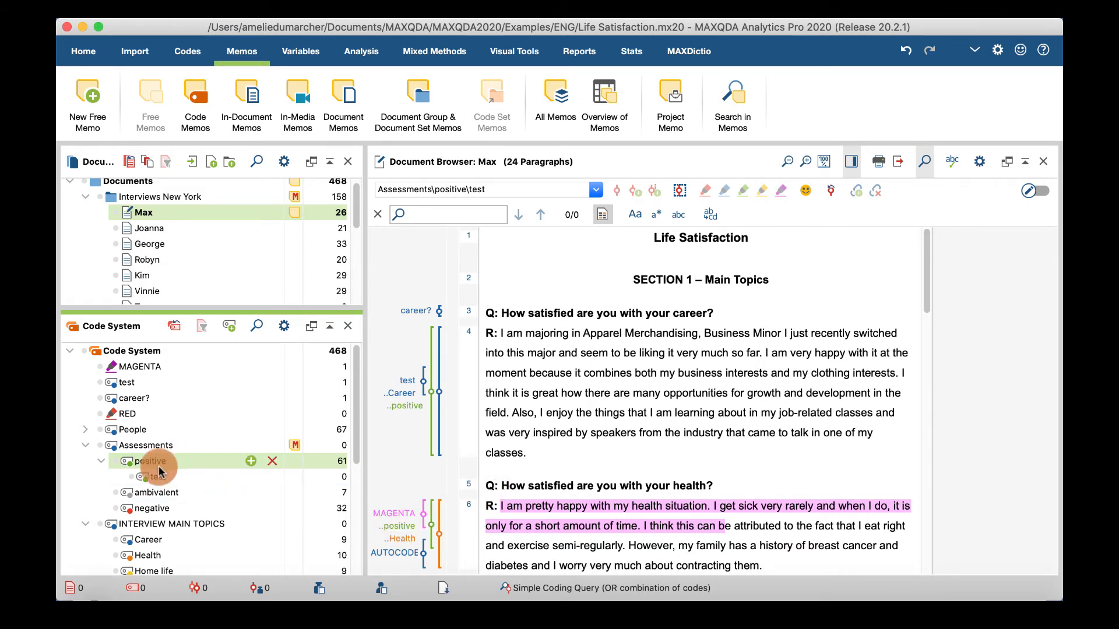
Move the green "test" subcode to the top level below MAGENTA and delete it from the code system.
{"action": "left_click_drag", "start_coordinate": [151, 479], "coordinate": [151, 376]}
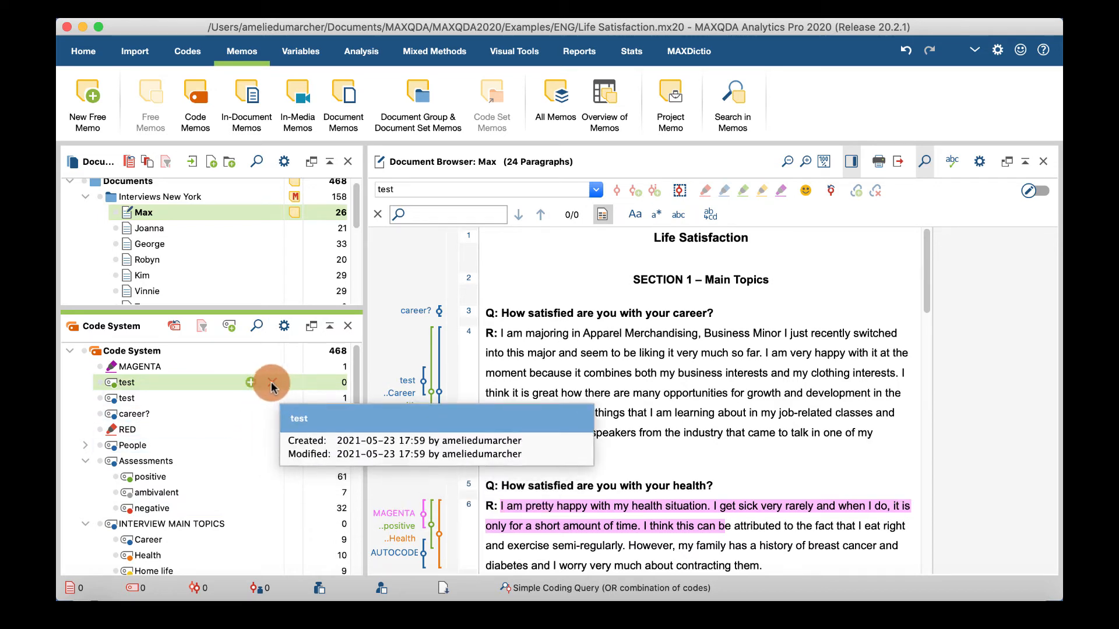
{"action": "left_click", "coordinate": [272, 386]}
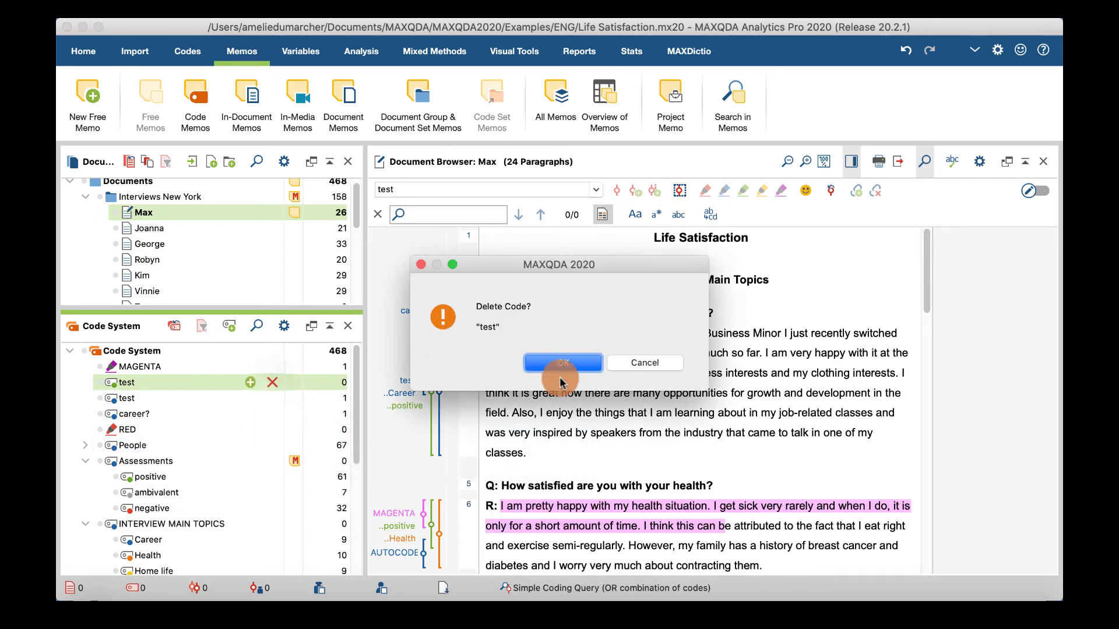
{"action": "left_click", "coordinate": [534, 364]}
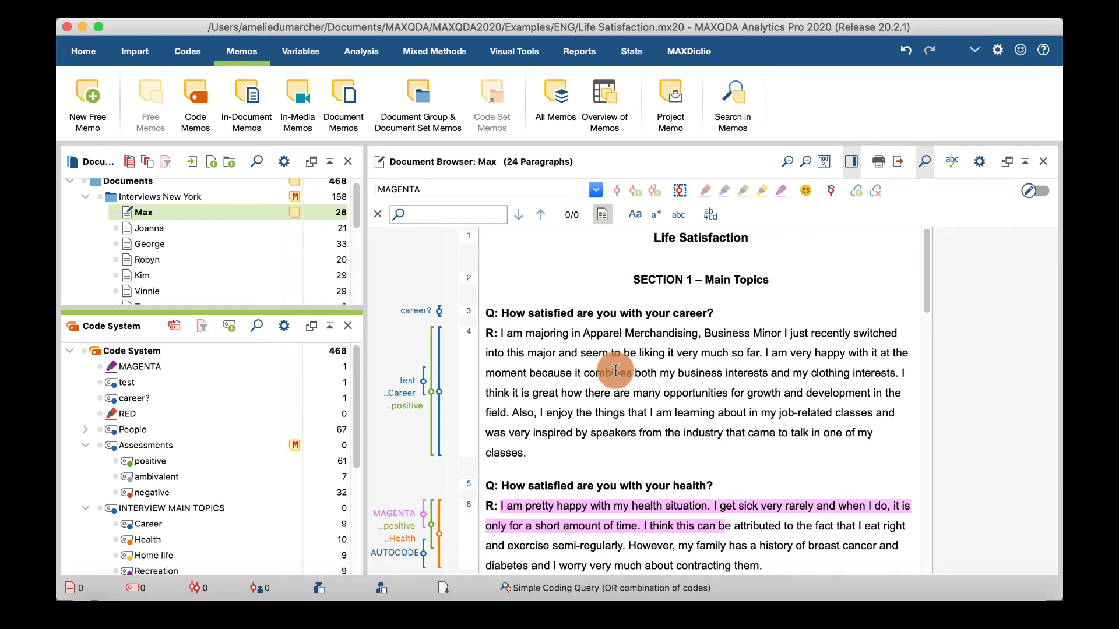
Code the career answer in paragraph 4, from its start through "field.", with the People code.
{"action": "left_click_drag", "start_coordinate": [500, 334], "coordinate": [511, 413]}
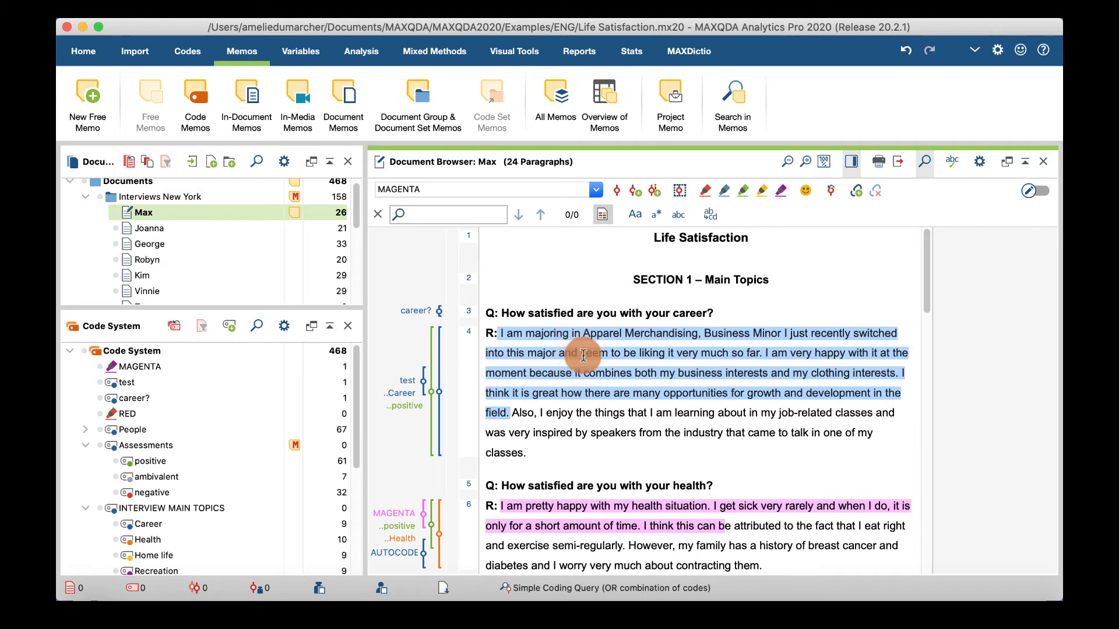
{"action": "left_click_drag", "start_coordinate": [582, 355], "coordinate": [155, 435]}
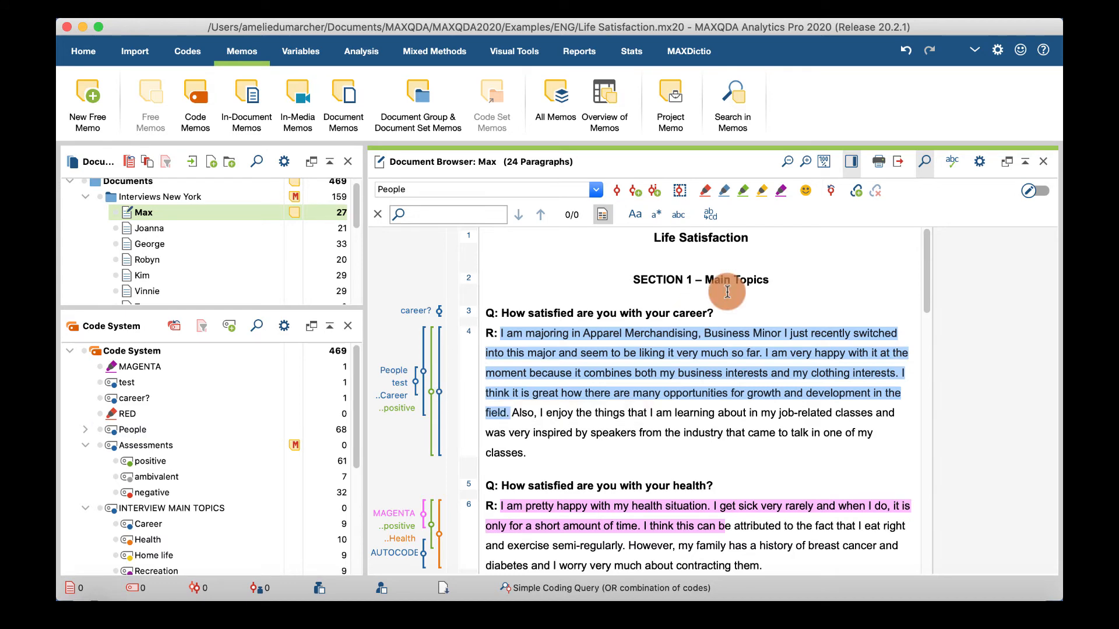
Undo the People coding of the career answer and close the text search.
{"action": "left_click", "coordinate": [833, 198]}
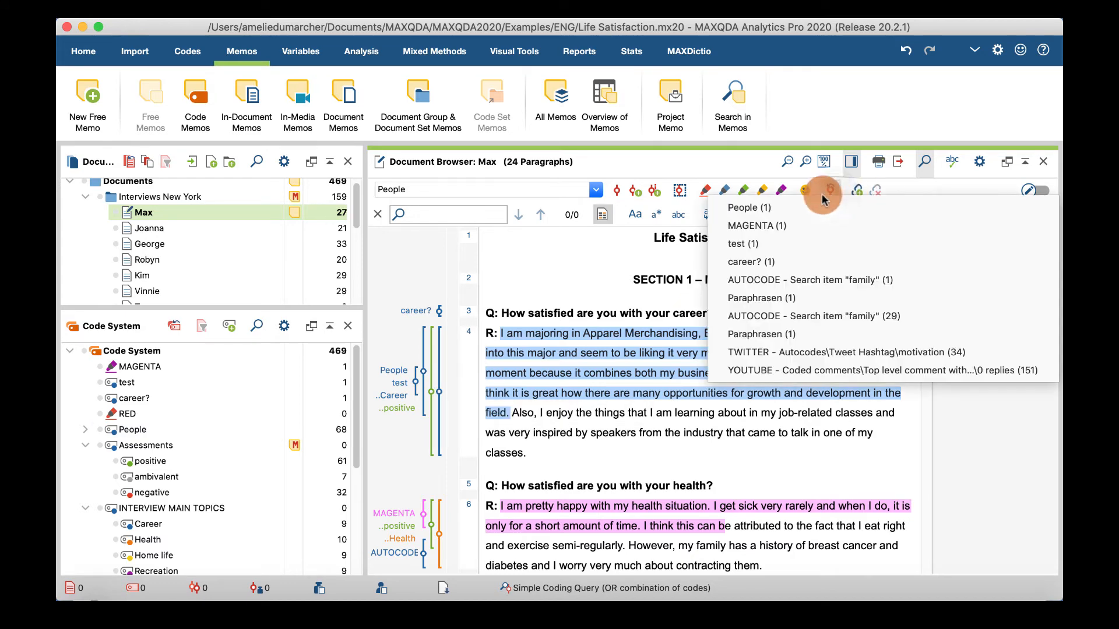
{"action": "left_click", "coordinate": [758, 208]}
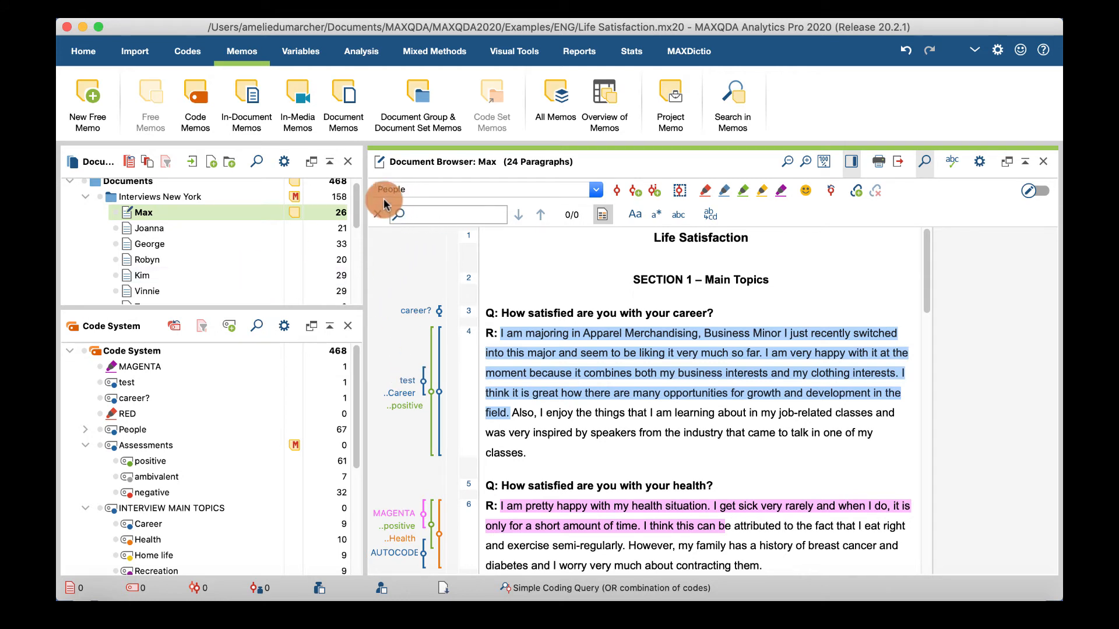
{"action": "left_click", "coordinate": [379, 217]}
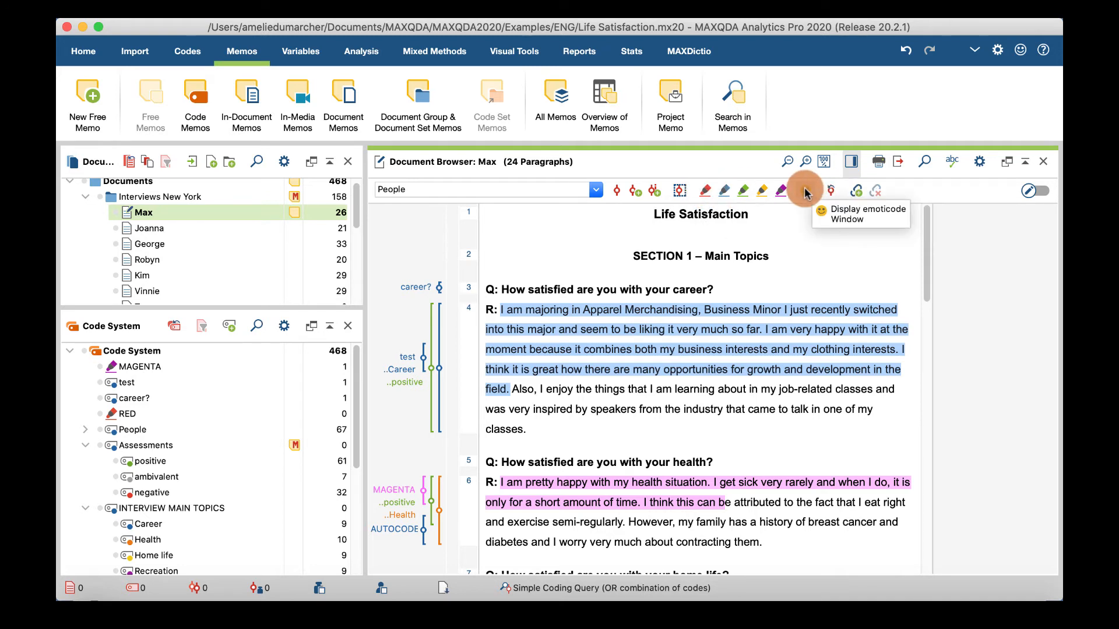
{"action": "left_click", "coordinate": [596, 190]}
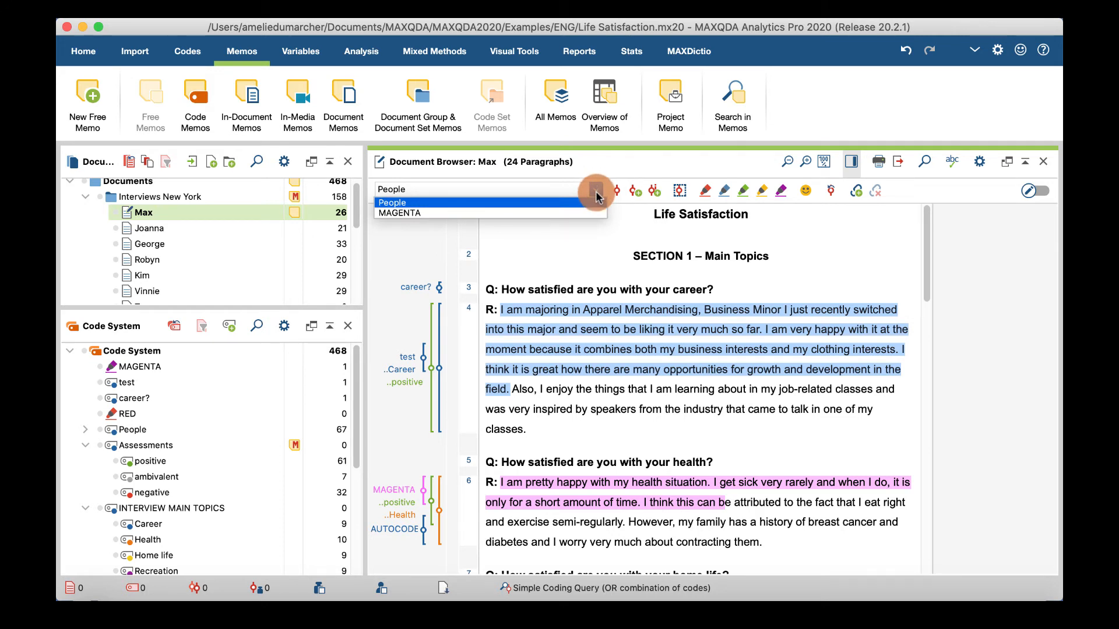
{"action": "left_click", "coordinate": [618, 247]}
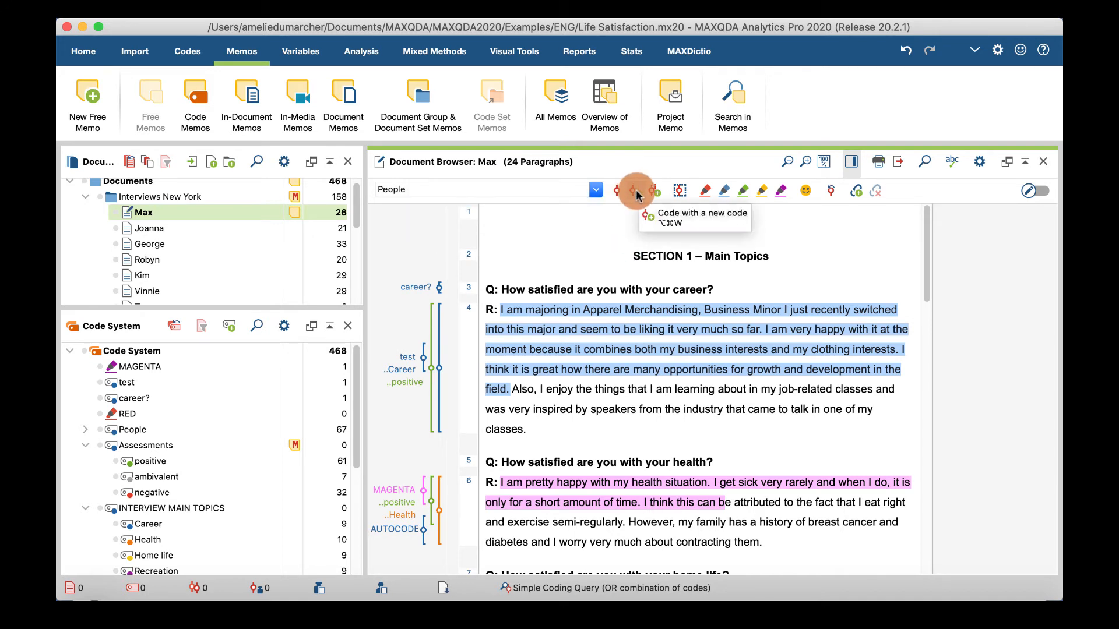
{"action": "left_click", "coordinate": [636, 194]}
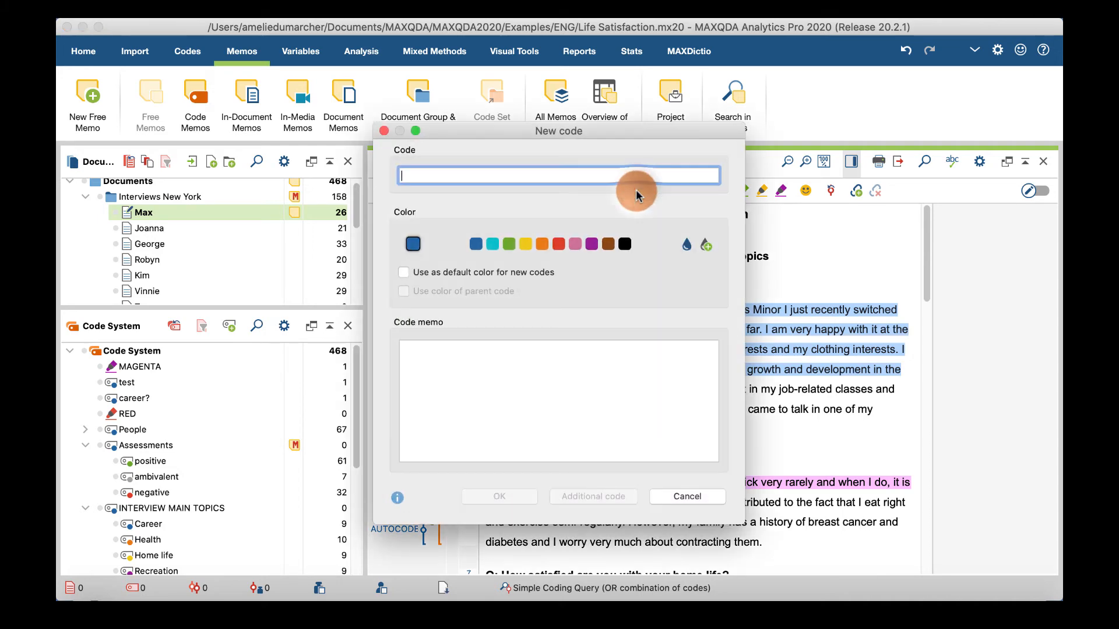
{"action": "left_click", "coordinate": [383, 131]}
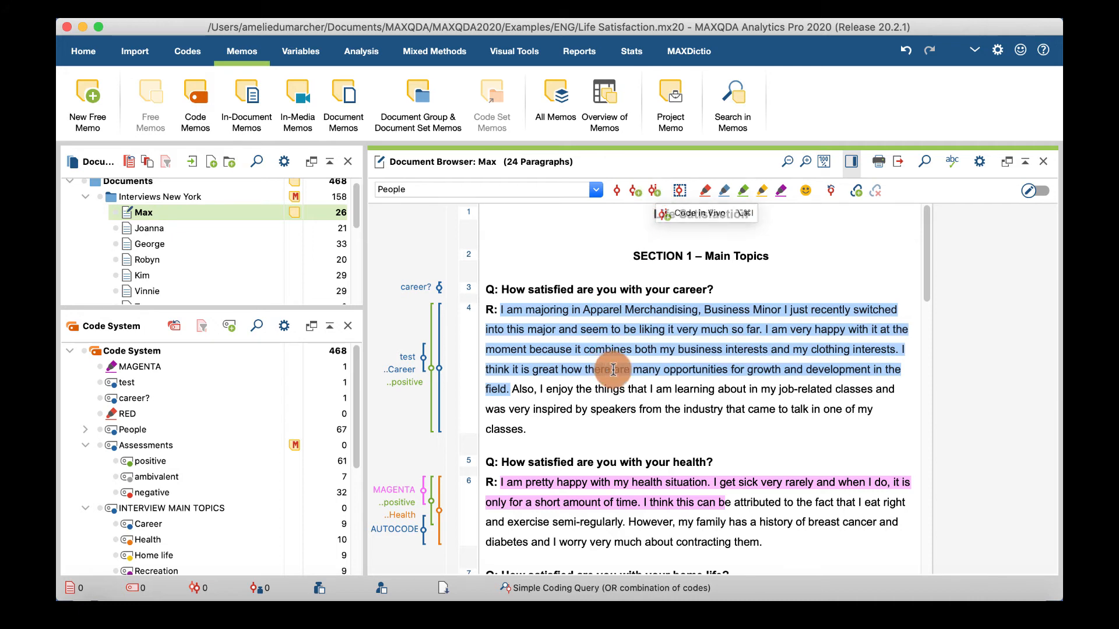
Code the text "Also, I enjoy th" in paragraph 4 in vivo and delete the resulting code from the code system.
{"action": "left_click", "coordinate": [508, 386]}
{"action": "left_click_drag", "start_coordinate": [510, 390], "coordinate": [585, 389]}
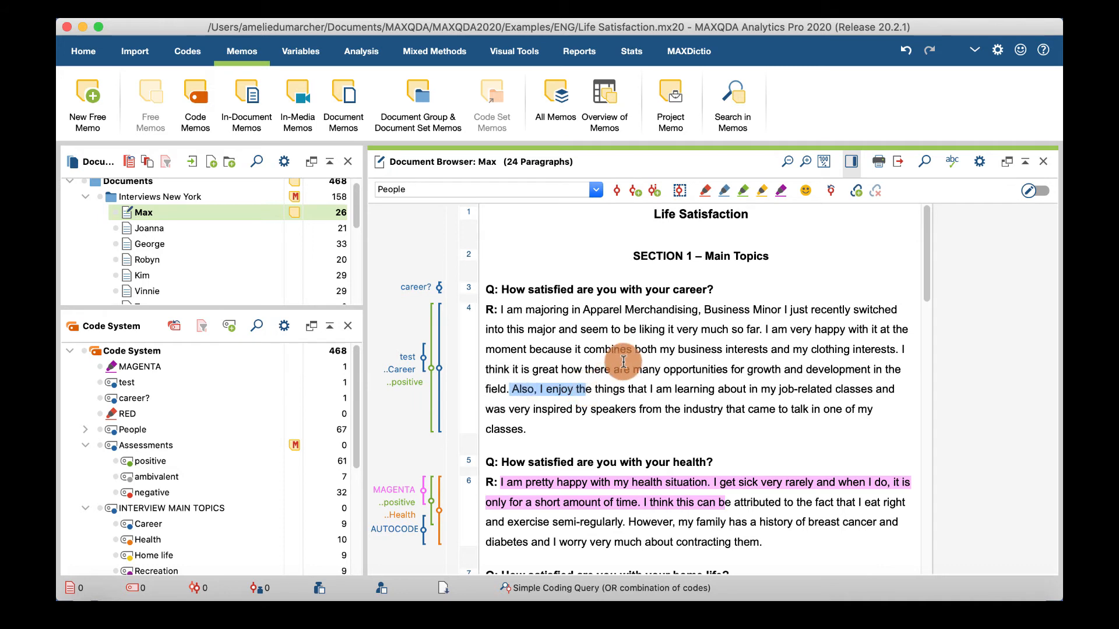
{"action": "left_click", "coordinate": [653, 194]}
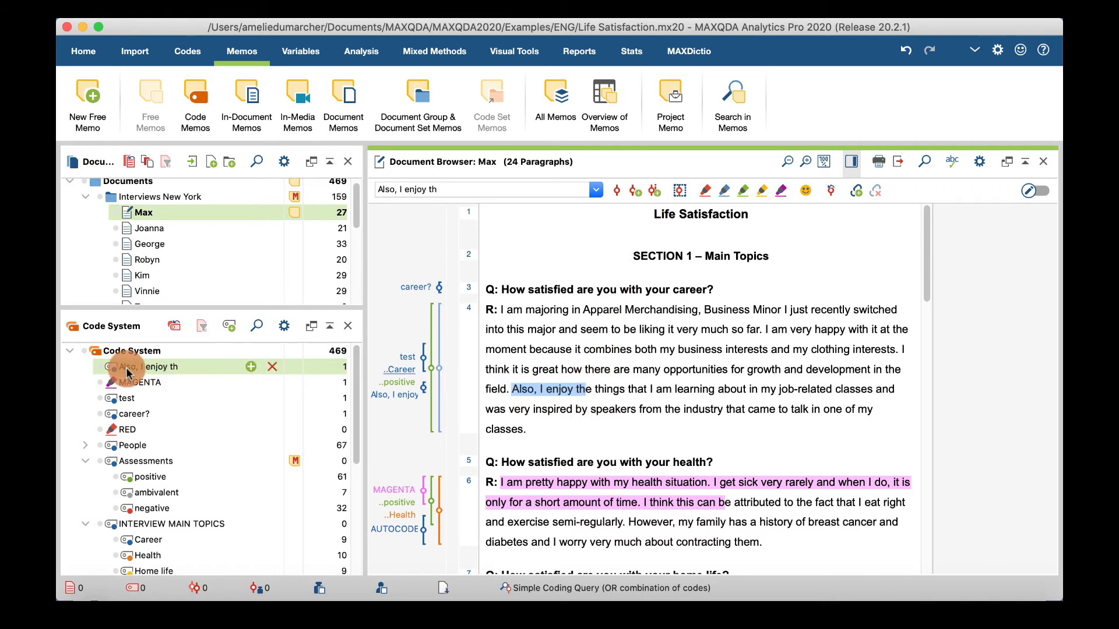
{"action": "left_click", "coordinate": [272, 367]}
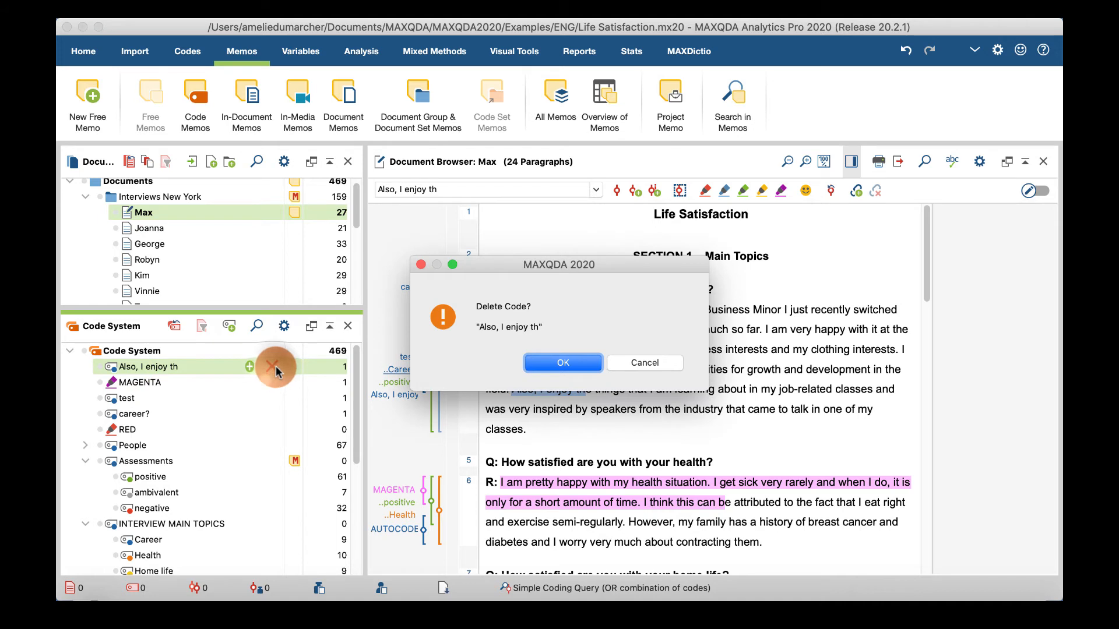
{"action": "left_click", "coordinate": [580, 363]}
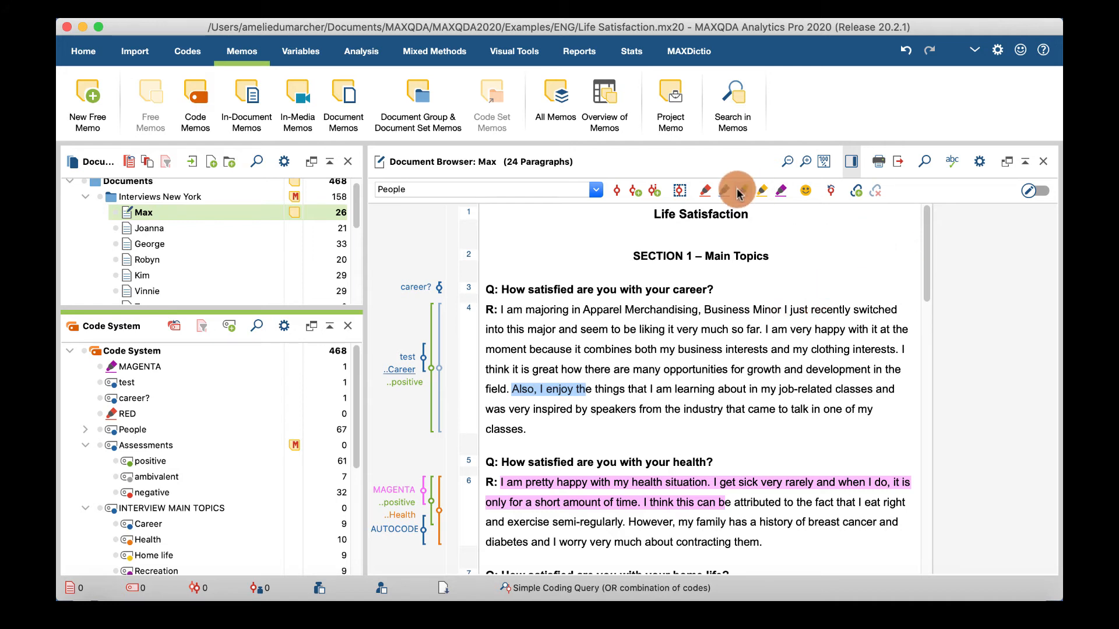
Try open coding mode on two passages of the career answer in paragraph 4, cancel each new code and turn the mode off.
{"action": "left_click", "coordinate": [680, 192]}
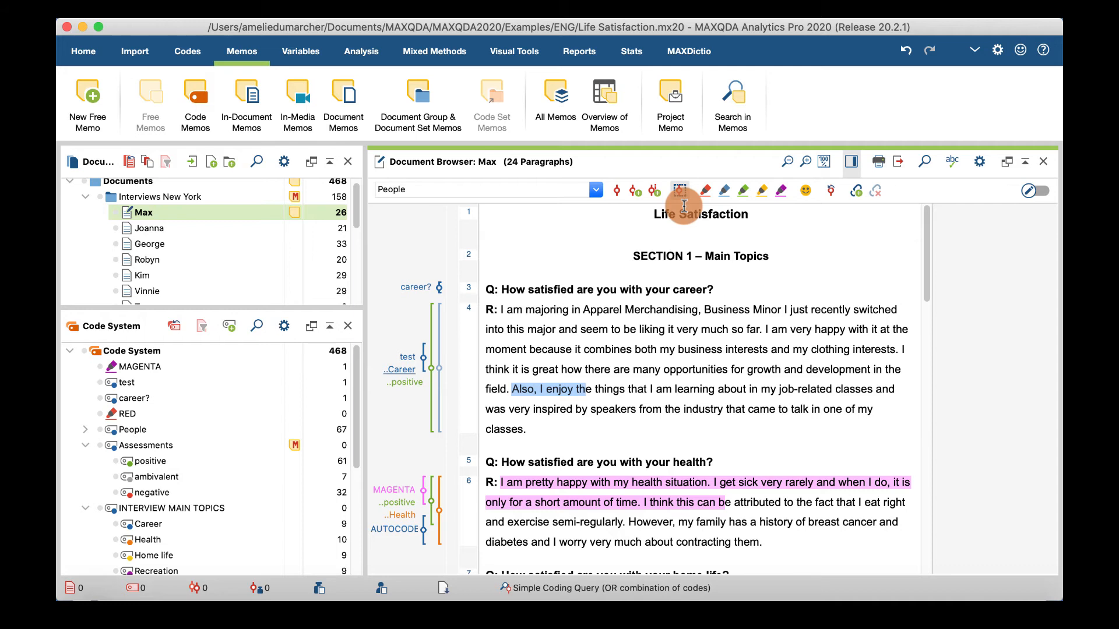
{"action": "left_click", "coordinate": [502, 310]}
{"action": "left_click_drag", "start_coordinate": [501, 310], "coordinate": [763, 332]}
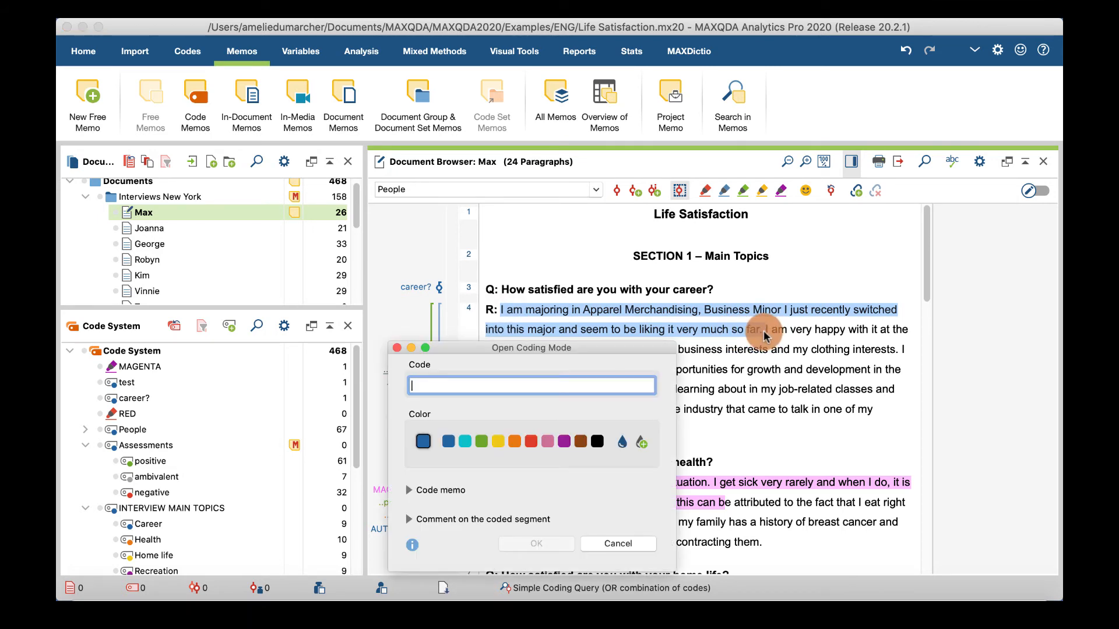
{"action": "left_click", "coordinate": [397, 348]}
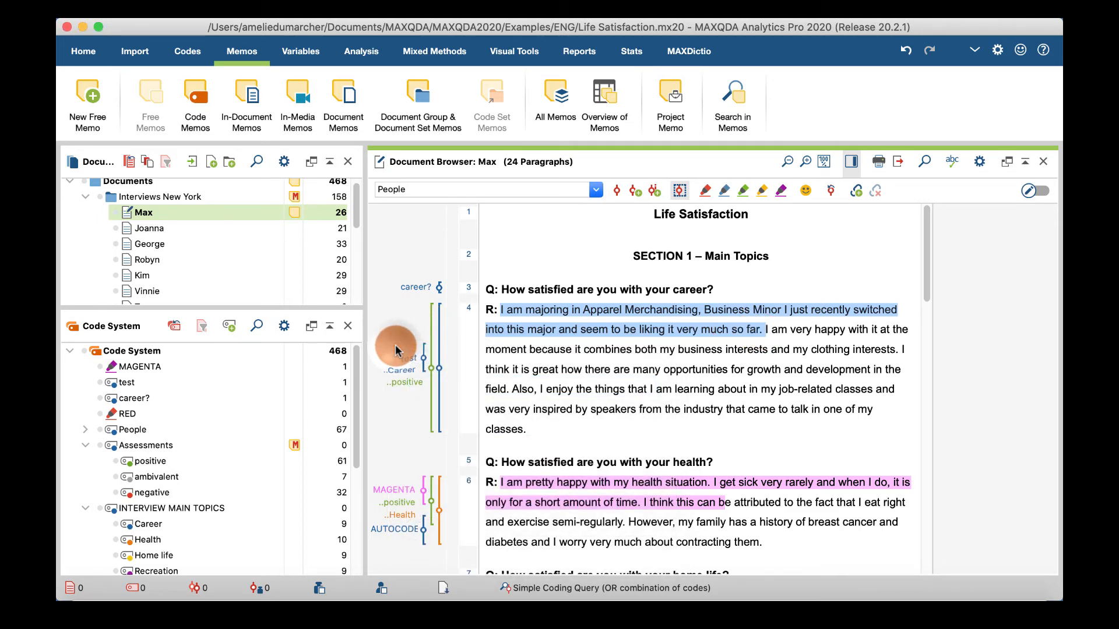
{"action": "left_click_drag", "start_coordinate": [585, 390], "coordinate": [740, 393]}
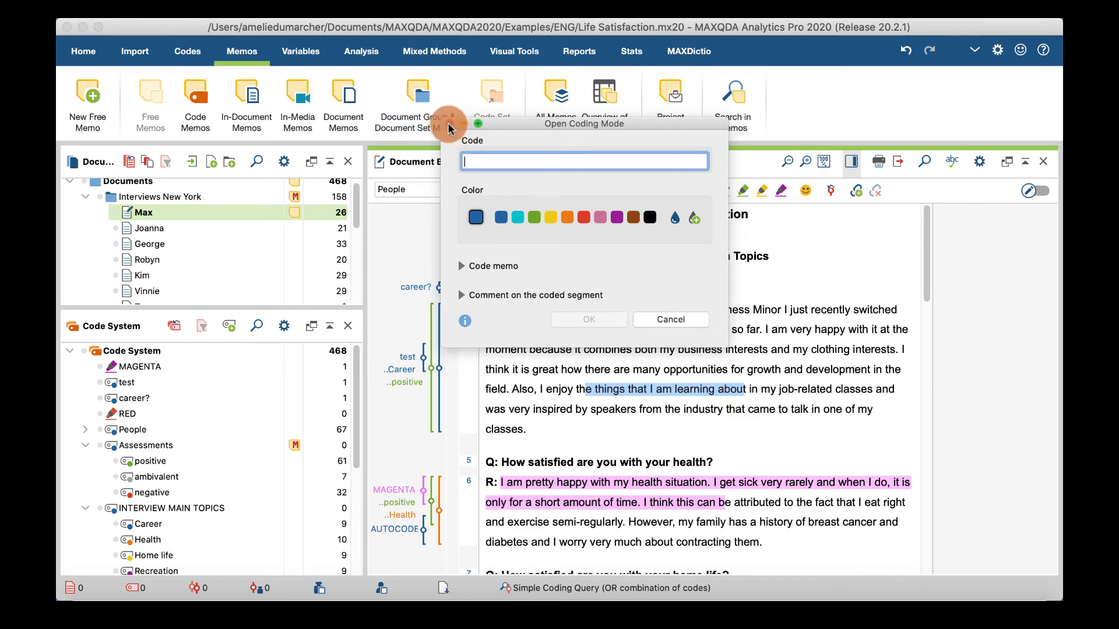
{"action": "left_click", "coordinate": [450, 124]}
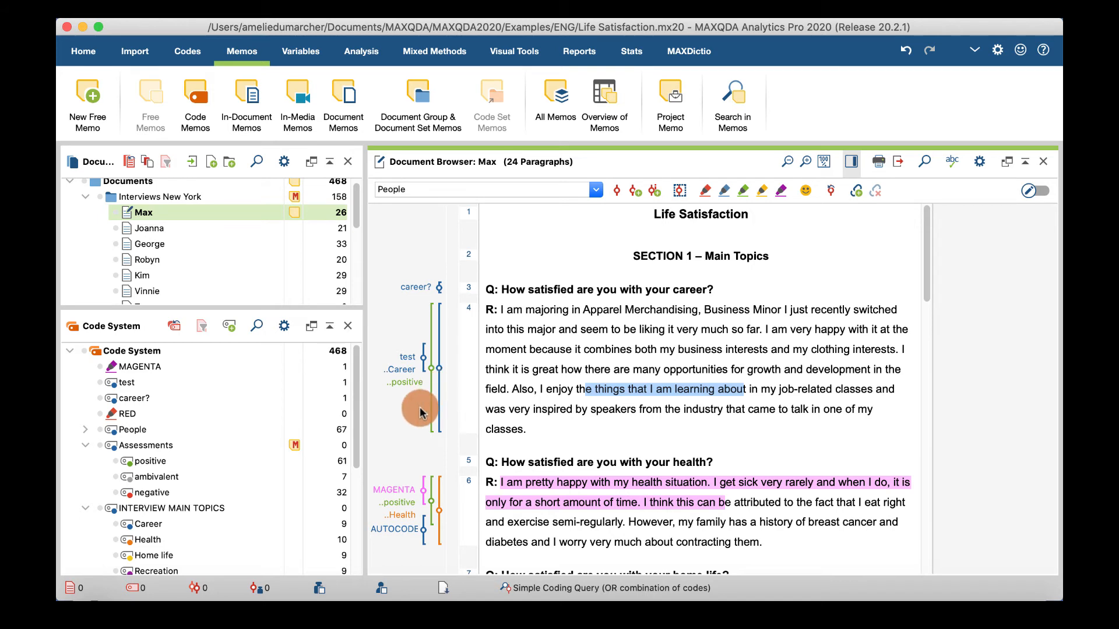
Extend the test coding in paragraph 4 to the whole career answer, from "I am majoring" through "classes.".
{"action": "left_click", "coordinate": [408, 358]}
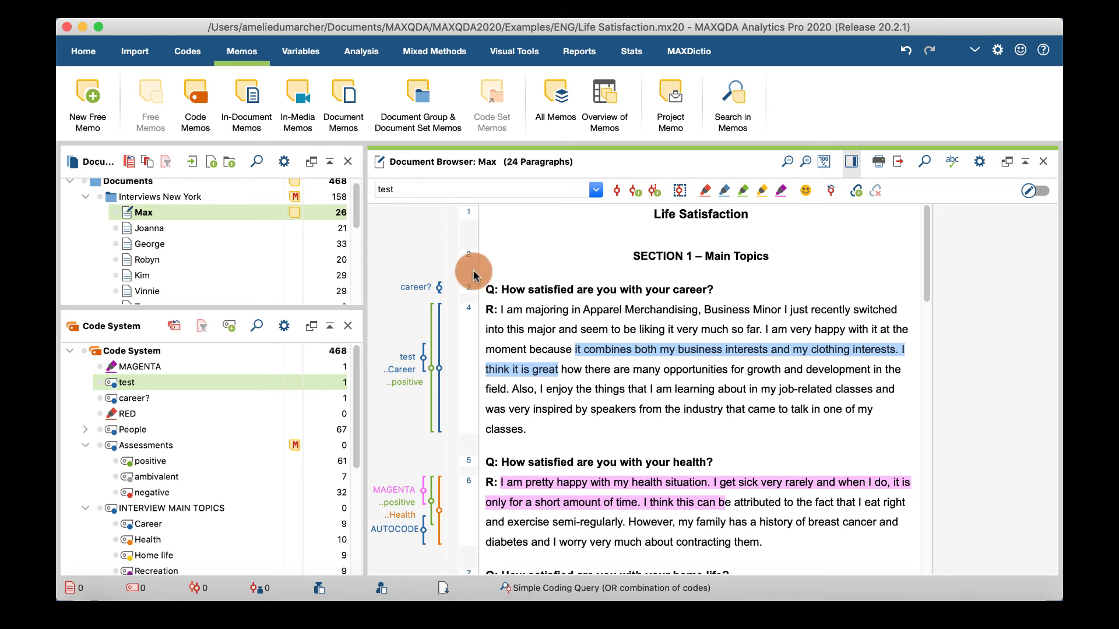
{"action": "left_click_drag", "start_coordinate": [501, 309], "coordinate": [537, 421]}
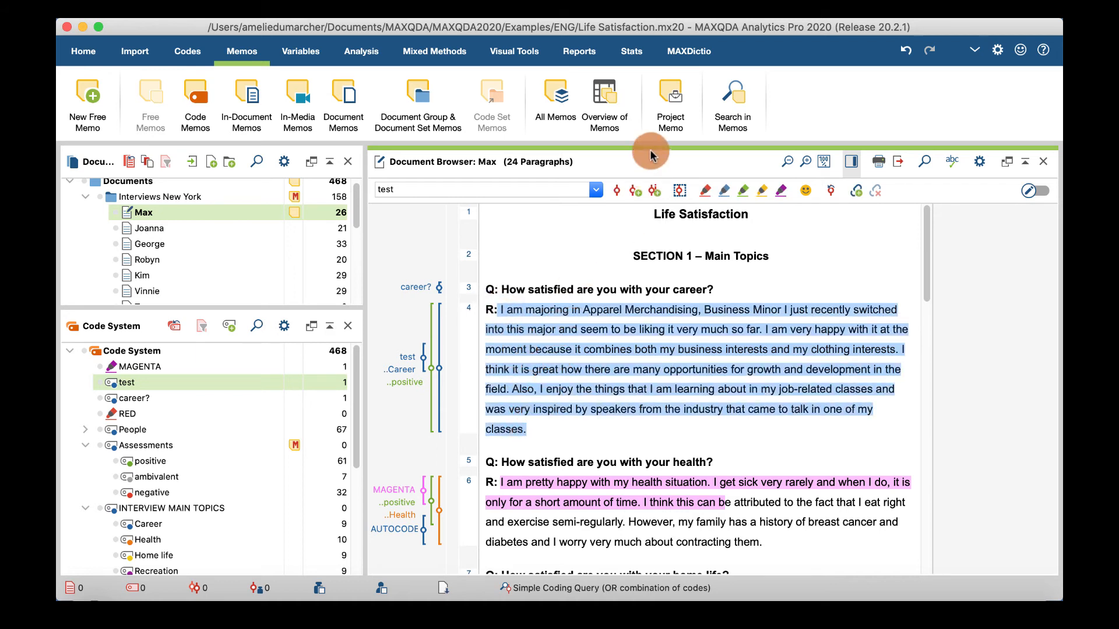
{"action": "left_click", "coordinate": [616, 198]}
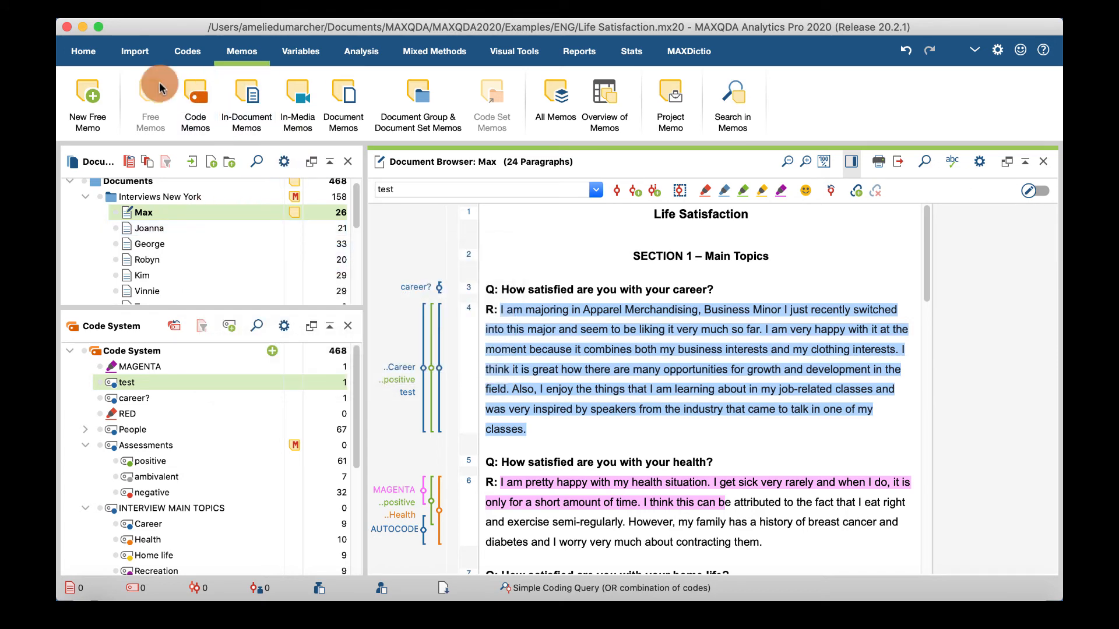
Show the Retrieved Segments window and activate all documents in the Interviews New York group.
{"action": "left_click", "coordinate": [81, 55]}
{"action": "left_click", "coordinate": [341, 102]}
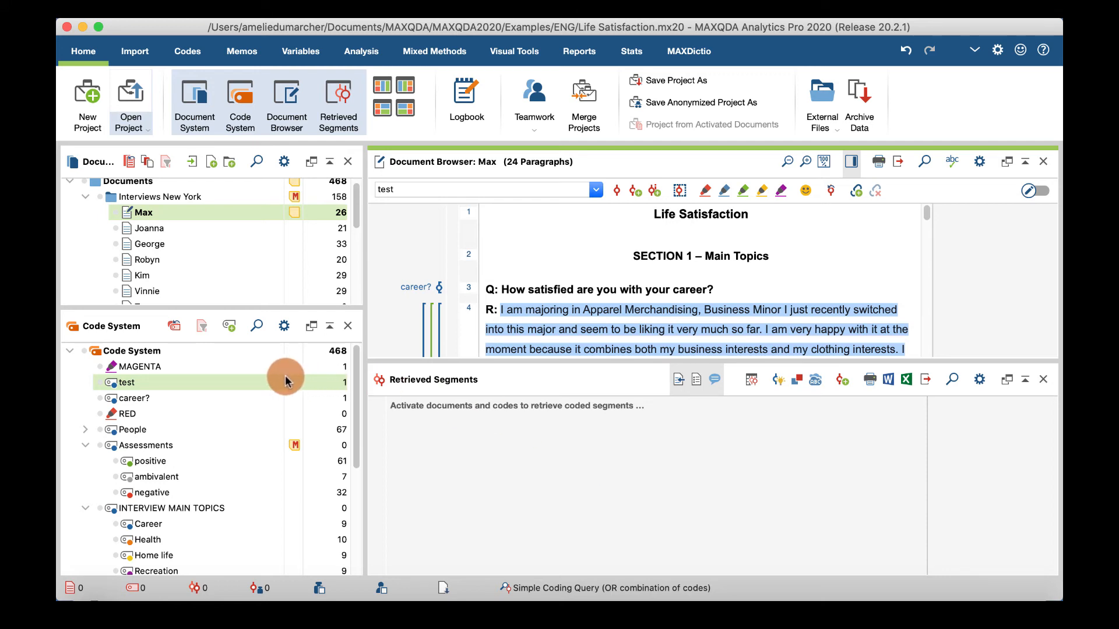
{"action": "left_click", "coordinate": [116, 228]}
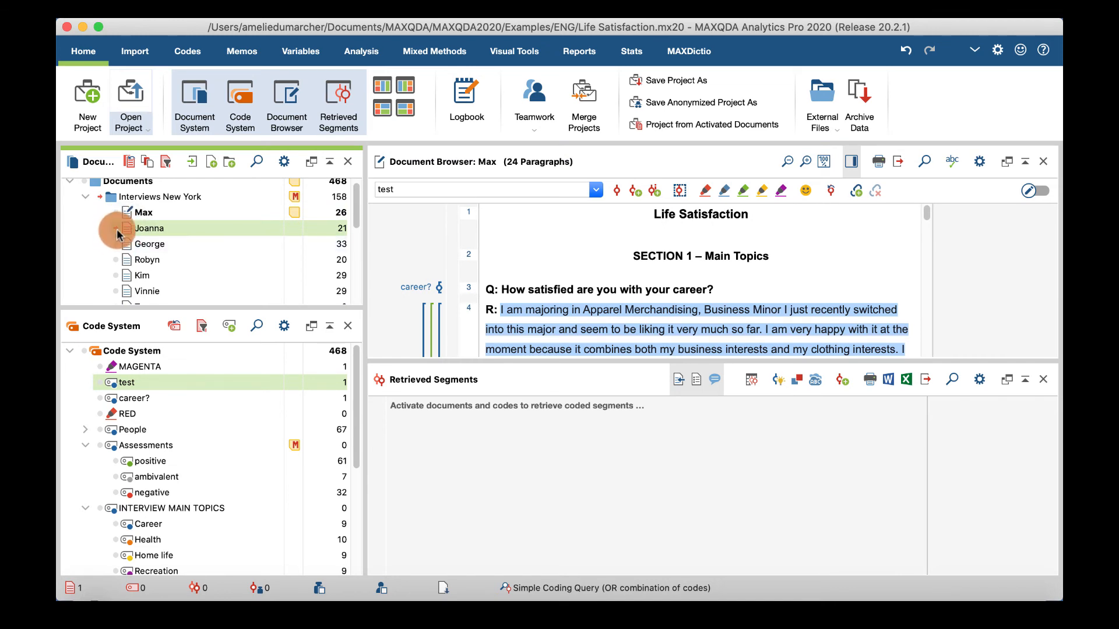
{"action": "mouse_move", "coordinate": [116, 231]}
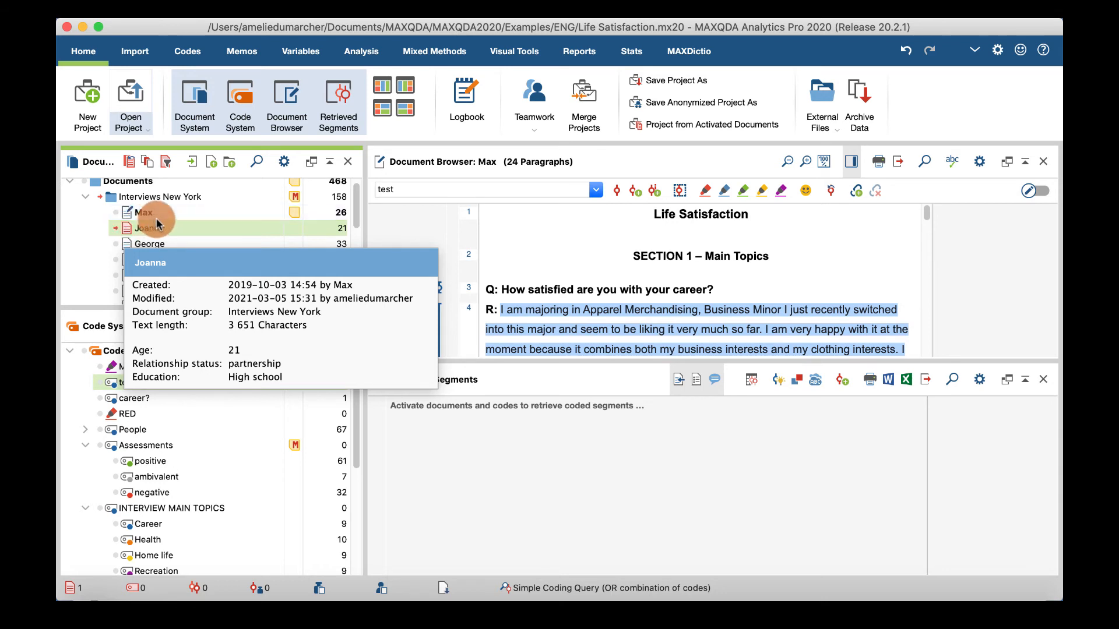
{"action": "left_click", "coordinate": [100, 199]}
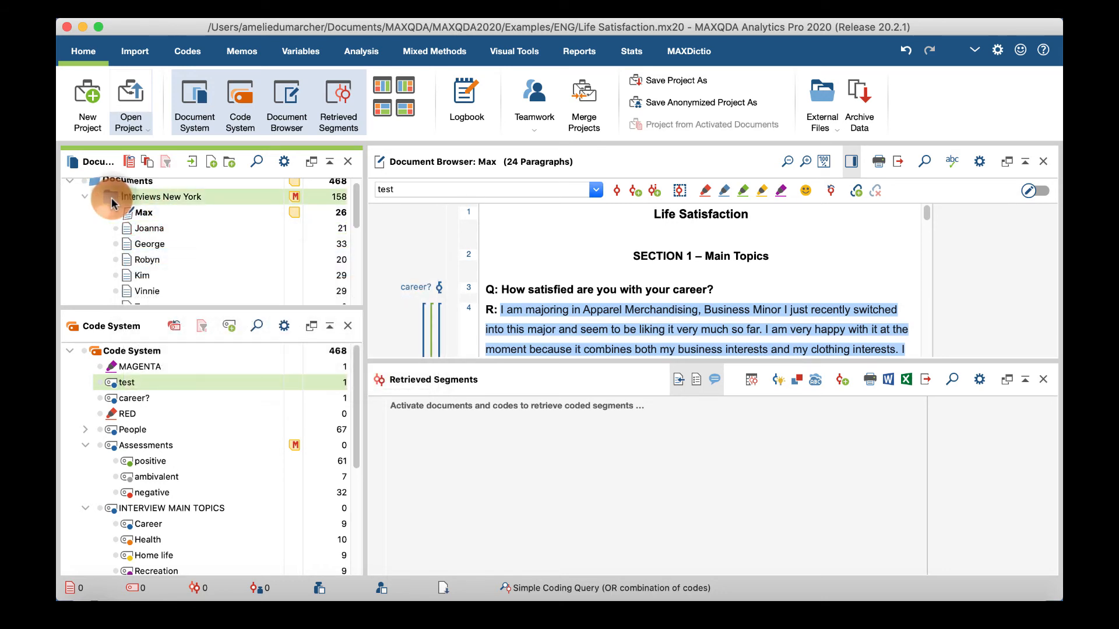
{"action": "left_click", "coordinate": [112, 201]}
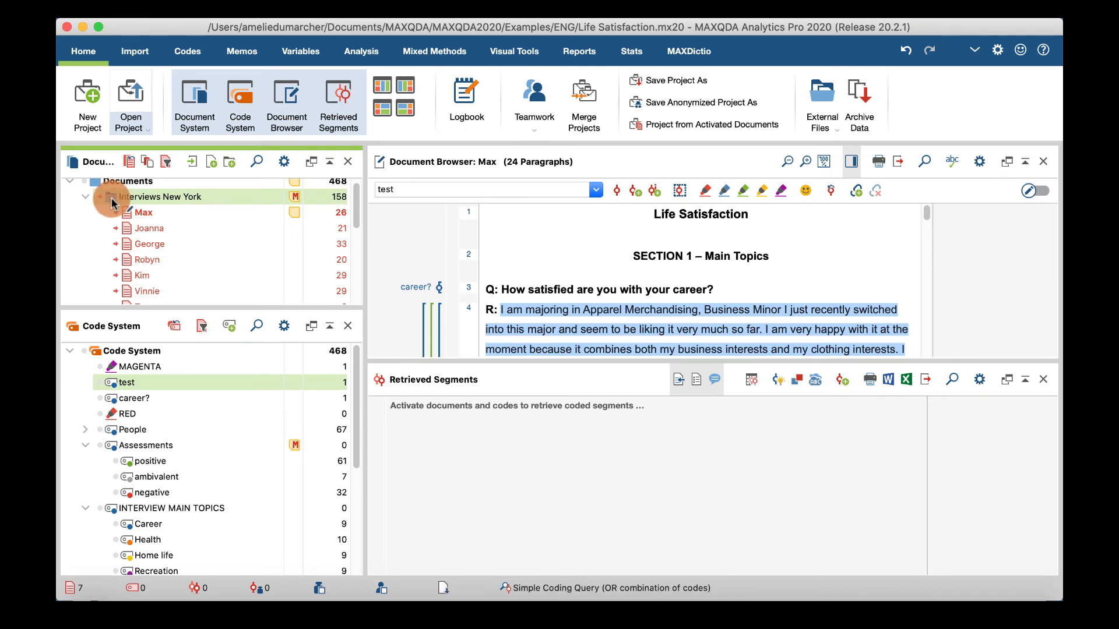
Activate the INTERVIEW MAIN TOPICS code with its subcodes and enlarge the Retrieved Segments window.
{"action": "left_click", "coordinate": [148, 432]}
{"action": "left_click", "coordinate": [100, 508]}
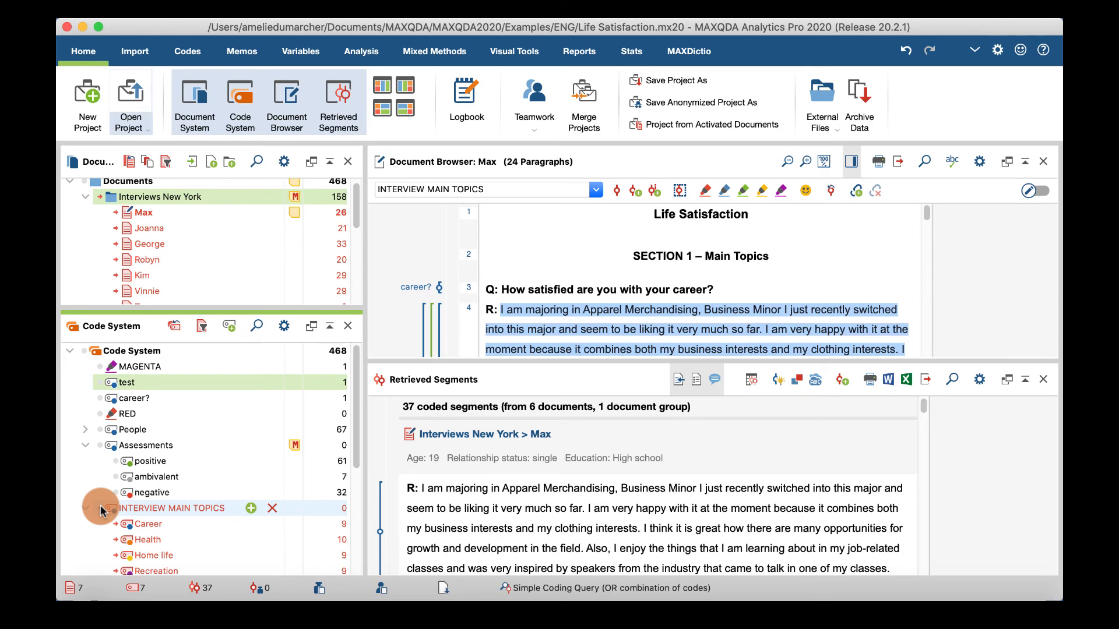
{"action": "left_click_drag", "start_coordinate": [659, 361], "coordinate": [736, 332]}
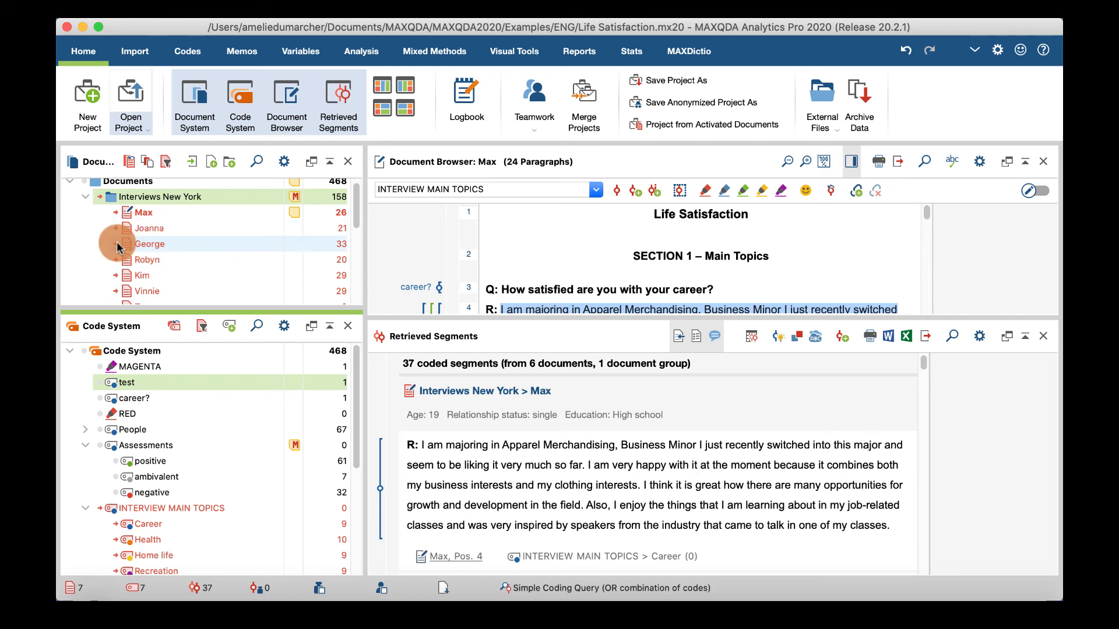
{"action": "mouse_move", "coordinate": [118, 250]}
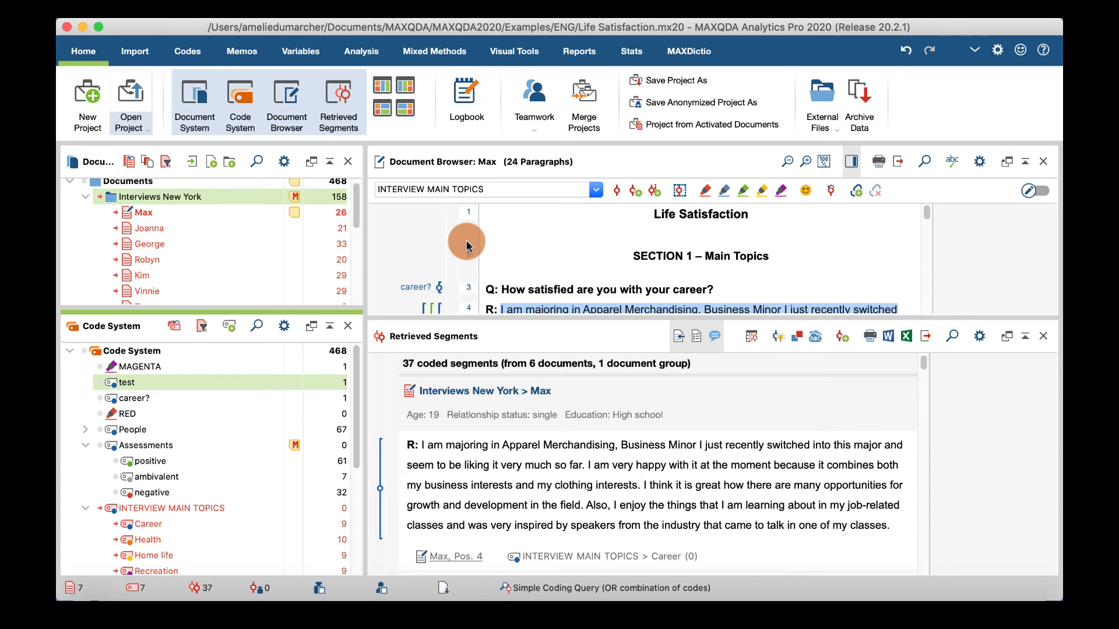
Deactivate the Interviews New York group and the INTERVIEW MAIN TOPICS code, and reset all activations in the project.
{"action": "left_click", "coordinate": [103, 202]}
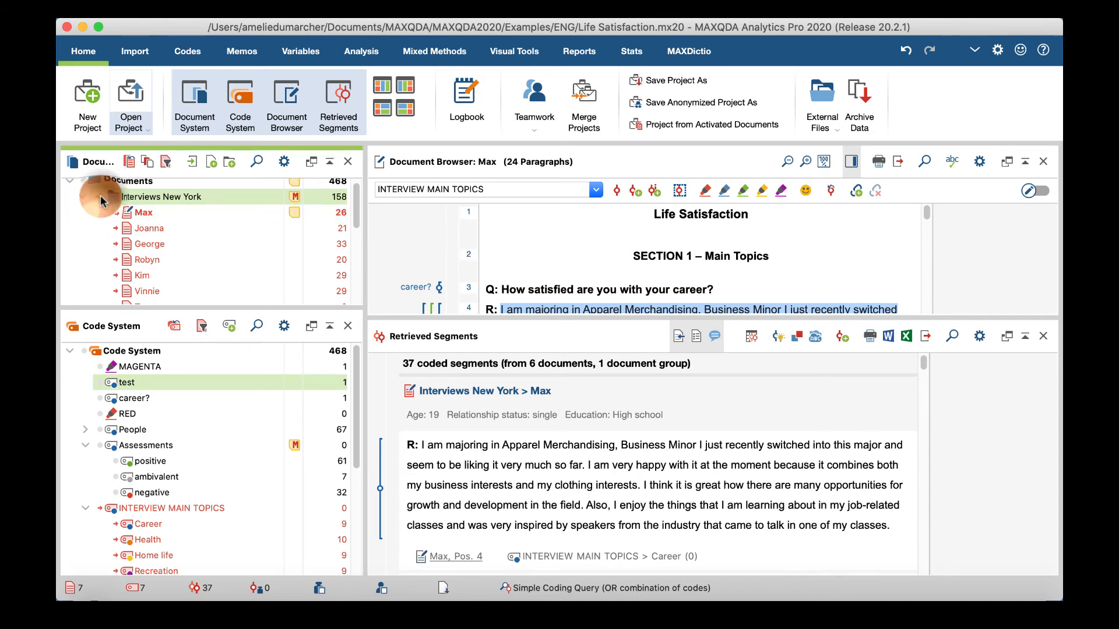
{"action": "left_click", "coordinate": [100, 513]}
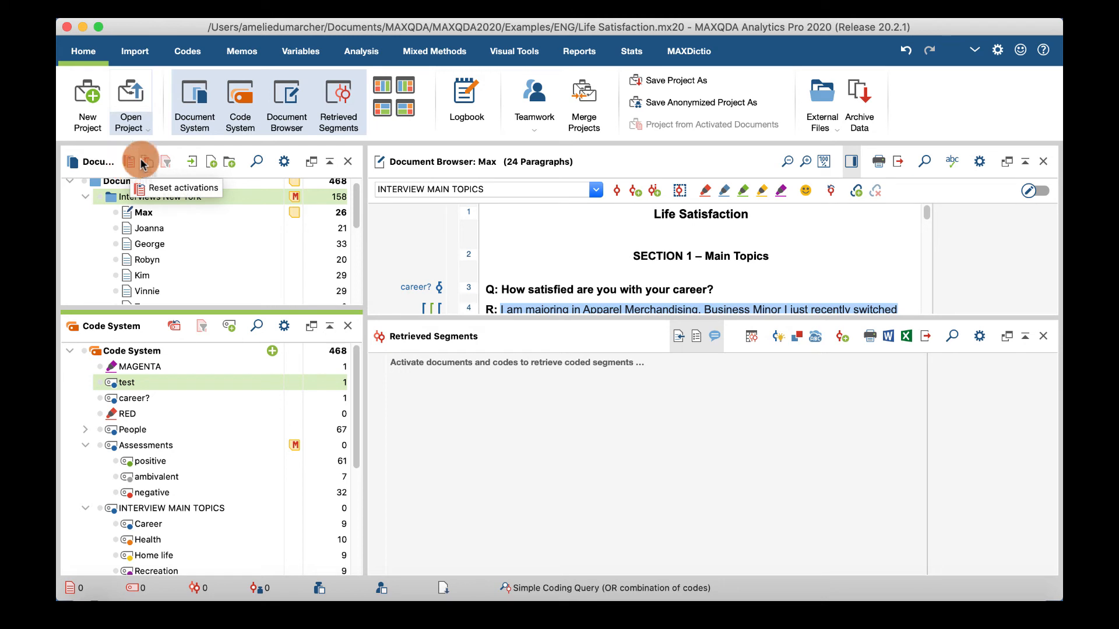
{"action": "left_click", "coordinate": [361, 48]}
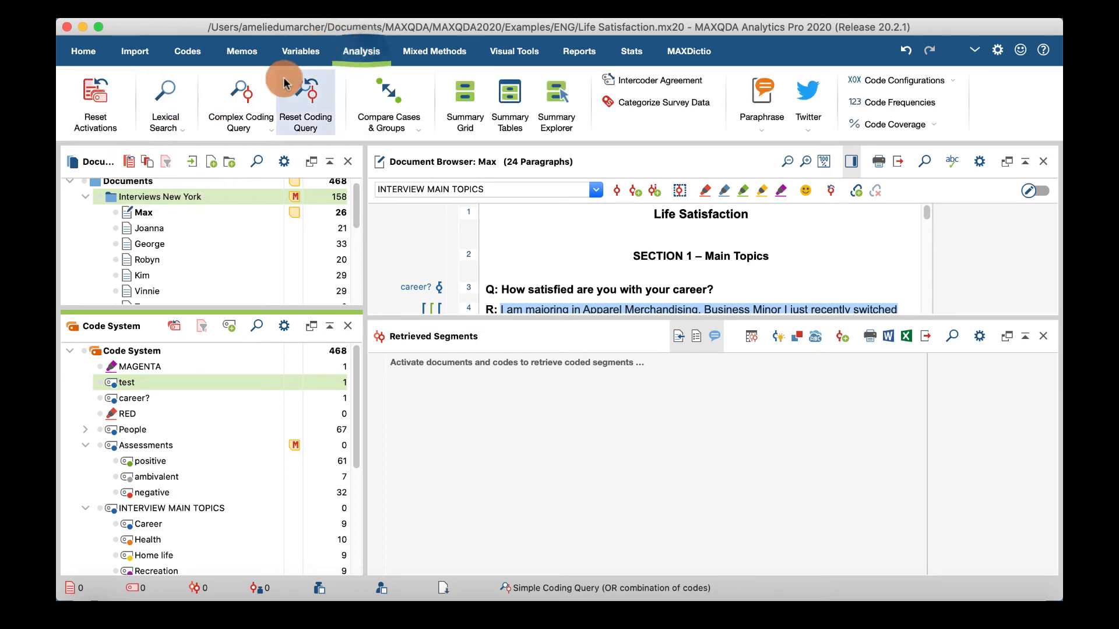
{"action": "left_click", "coordinate": [90, 121]}
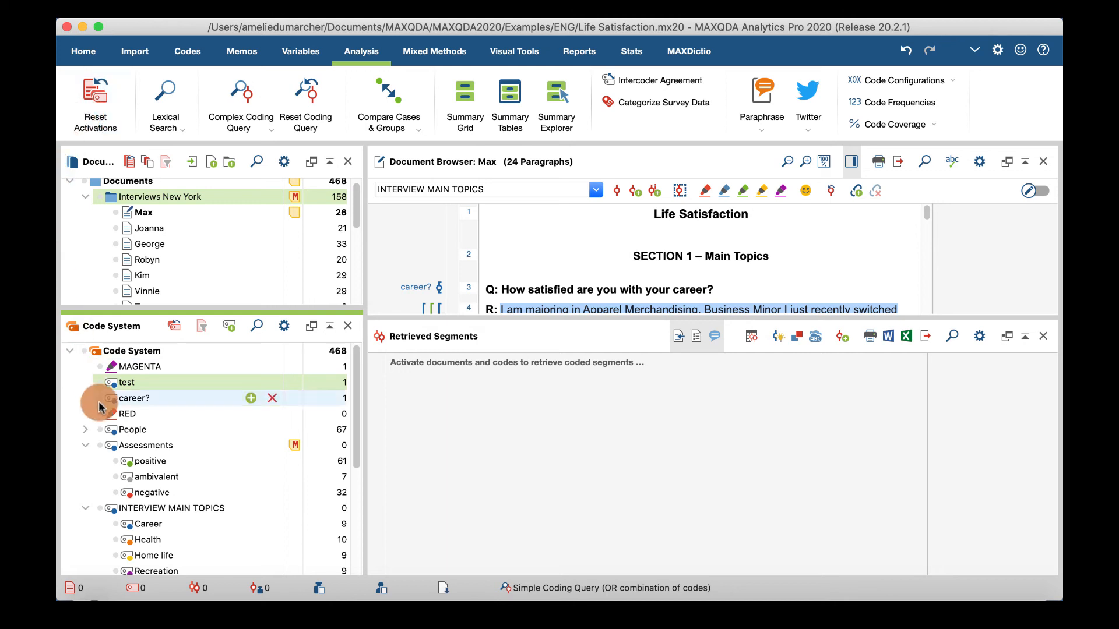
Activate the Assessments code with its subcodes, deactivate it again and view its activation options without applying any.
{"action": "left_click", "coordinate": [99, 445]}
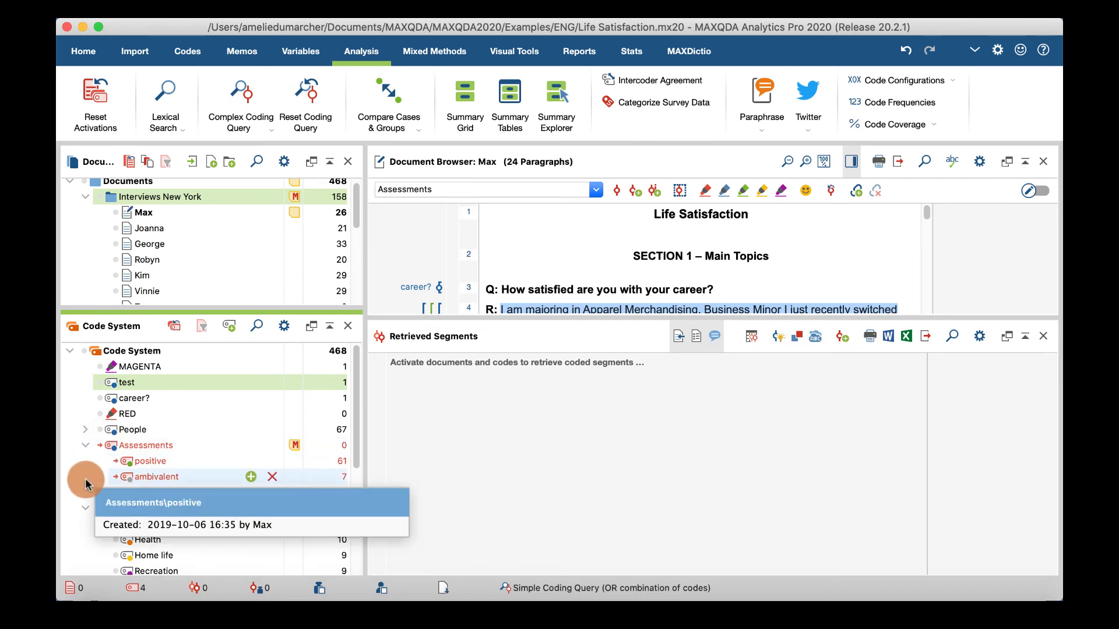
{"action": "left_click", "coordinate": [101, 447]}
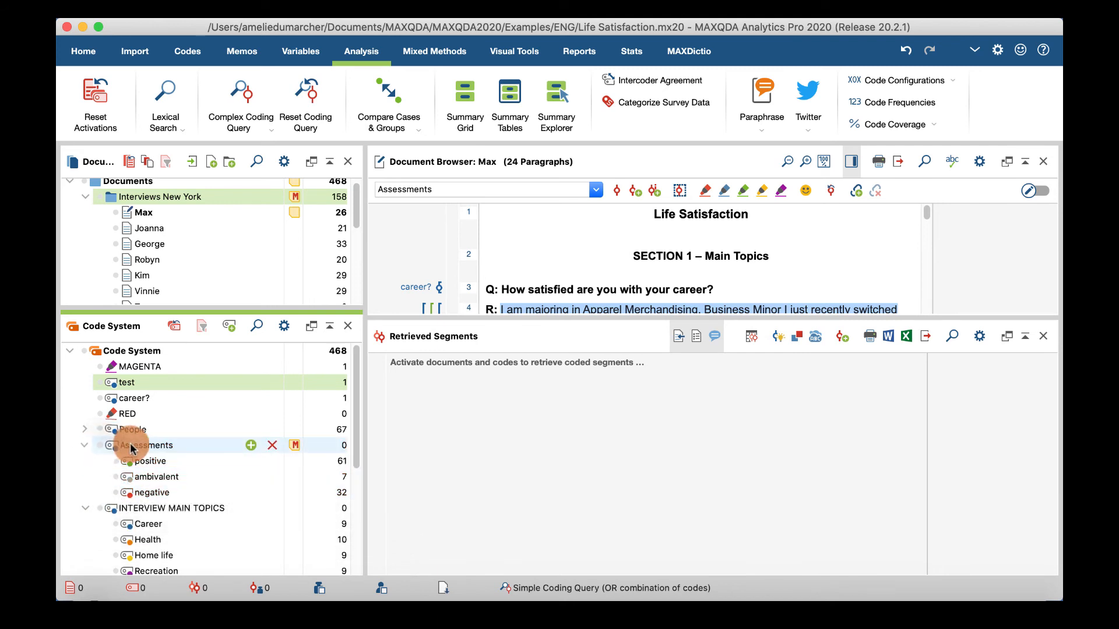
{"action": "right_click", "coordinate": [101, 448]}
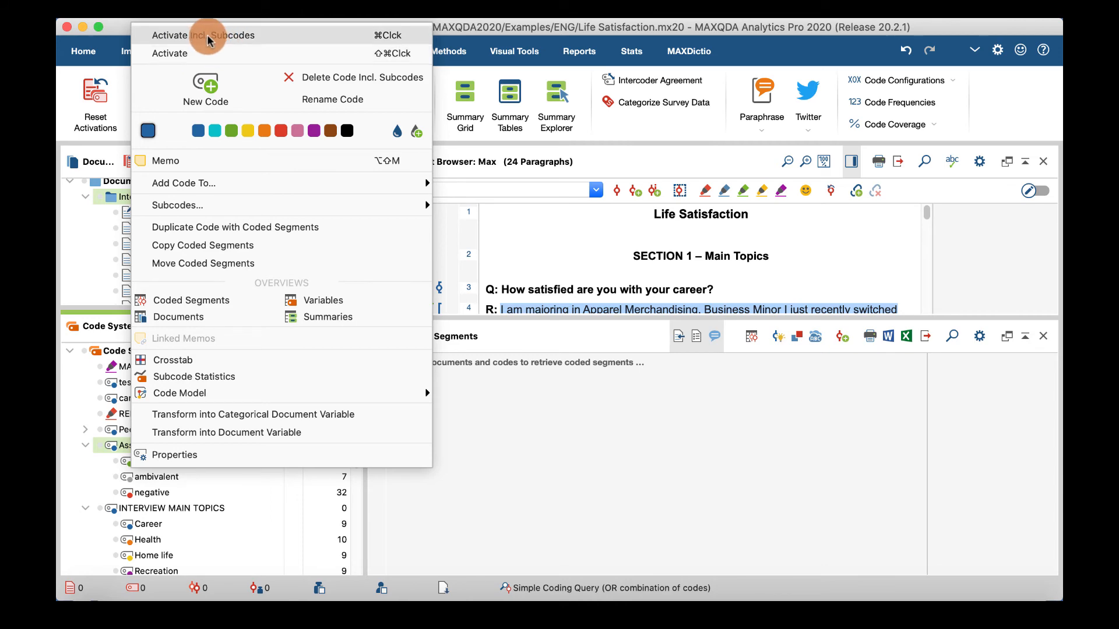
{"action": "left_click", "coordinate": [492, 429]}
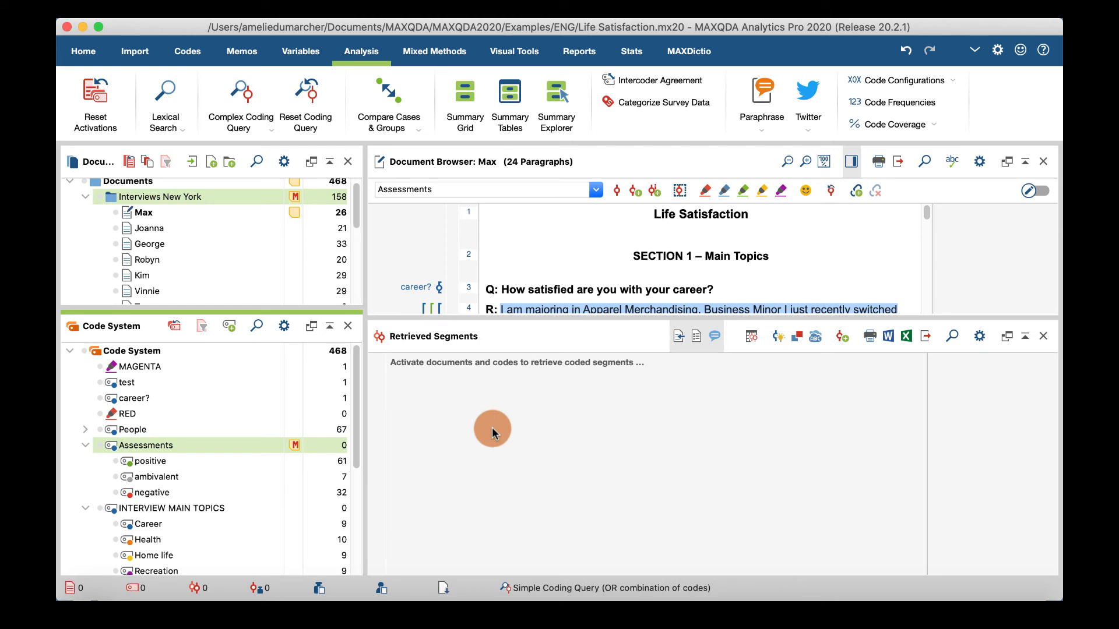
Activate the Interviews New York group and the Career code, and look through the retrieved career segments.
{"action": "left_click", "coordinate": [99, 198]}
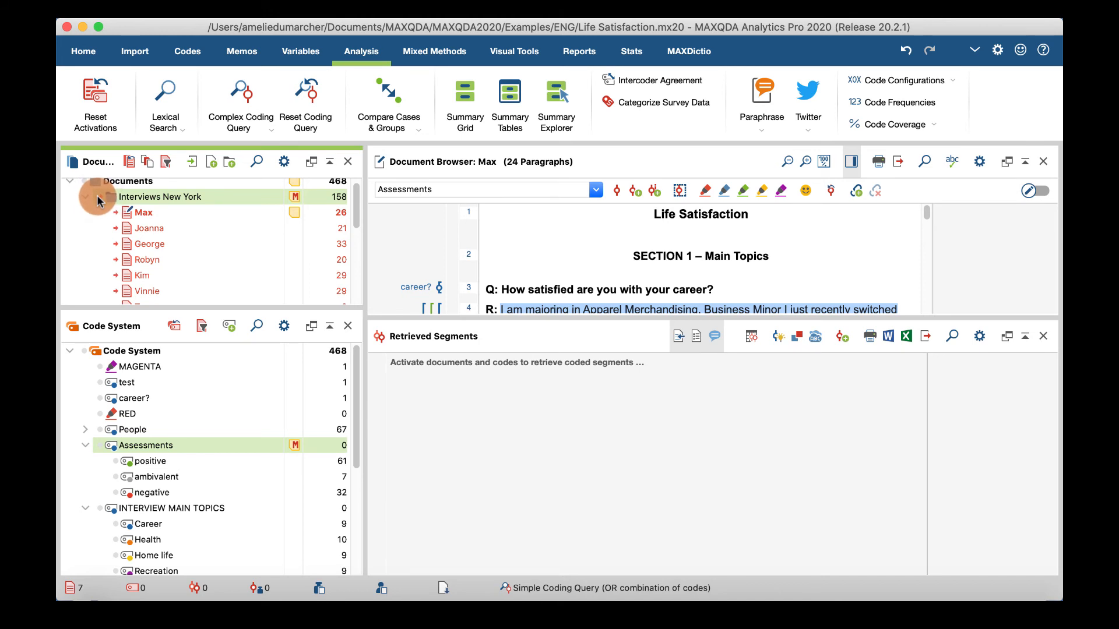
{"action": "left_click", "coordinate": [115, 527]}
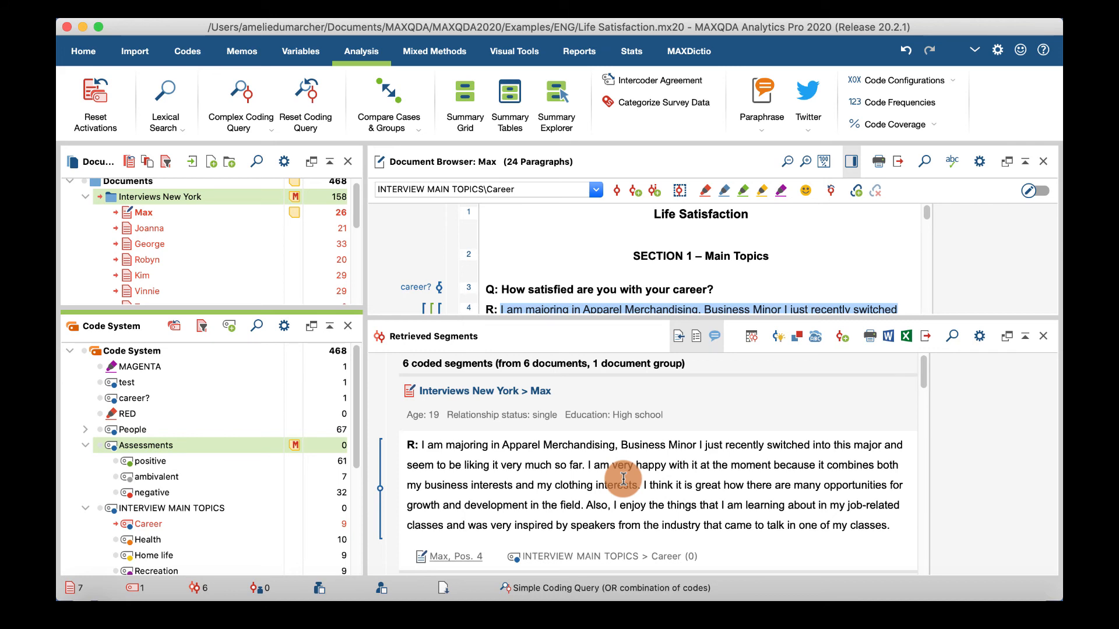
{"action": "scroll", "coordinate": [700, 480], "scroll_direction": "down", "scroll_amount": 10}
{"action": "scroll", "coordinate": [699, 480], "scroll_direction": "up", "scroll_amount": 12}
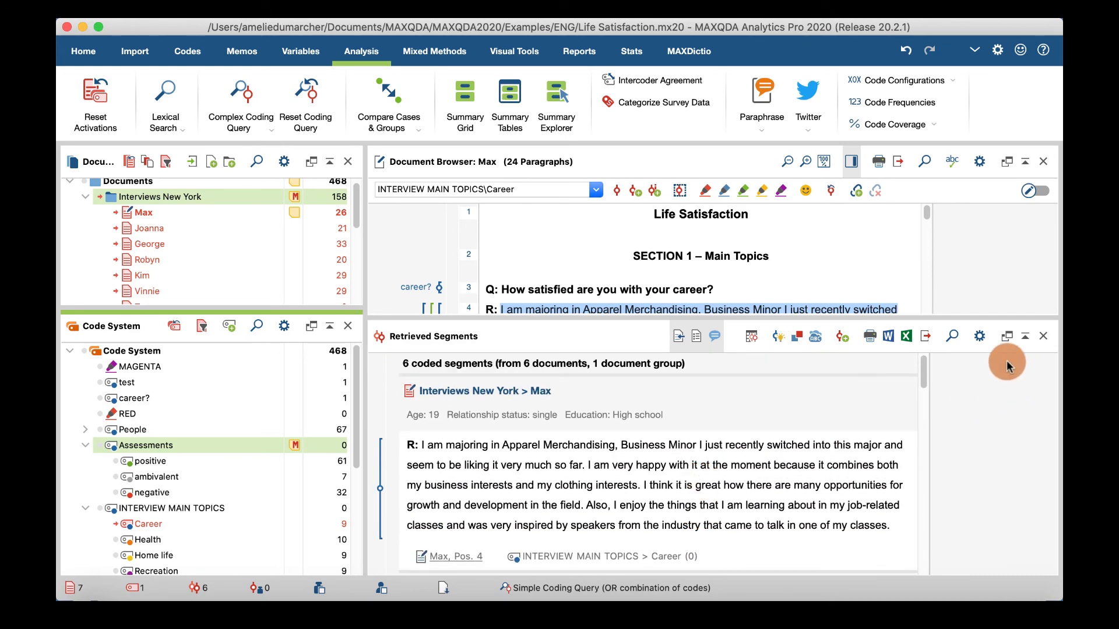
View the display options for the retrieved segments without changing any, and hide and restore the source information below each segment.
{"action": "left_click", "coordinate": [979, 336]}
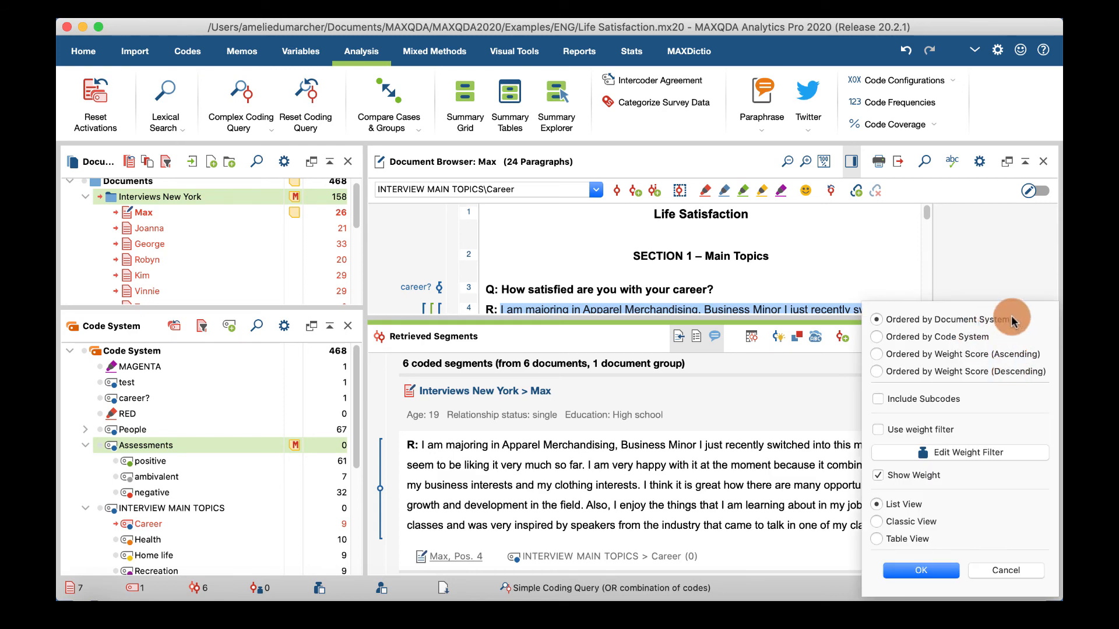
{"action": "left_click", "coordinate": [808, 403]}
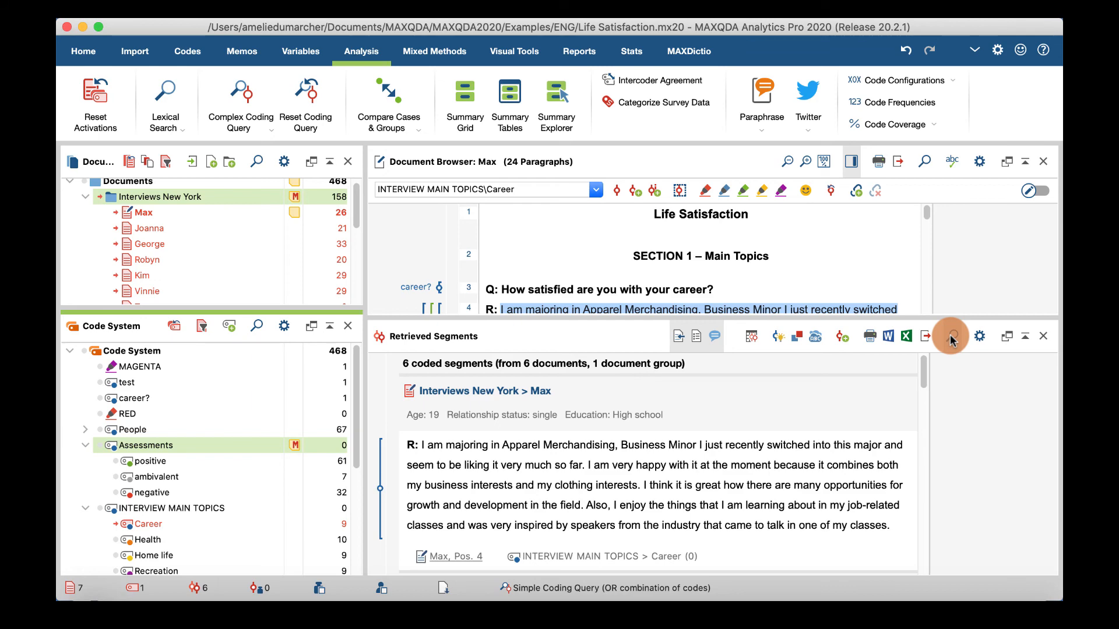
{"action": "left_click", "coordinate": [677, 339]}
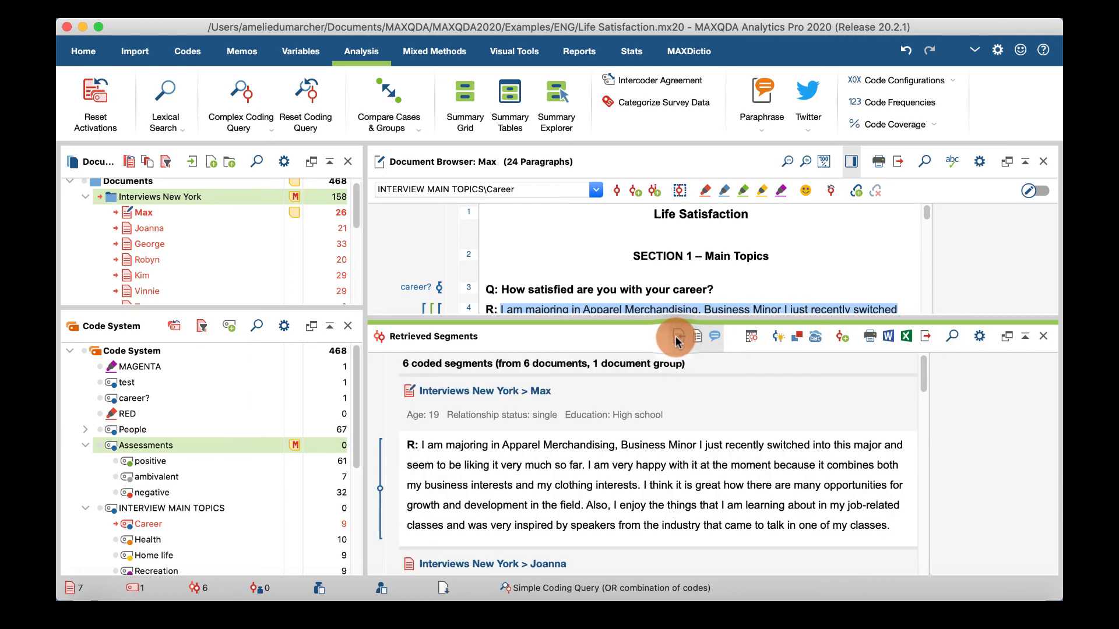
{"action": "left_click", "coordinate": [678, 339]}
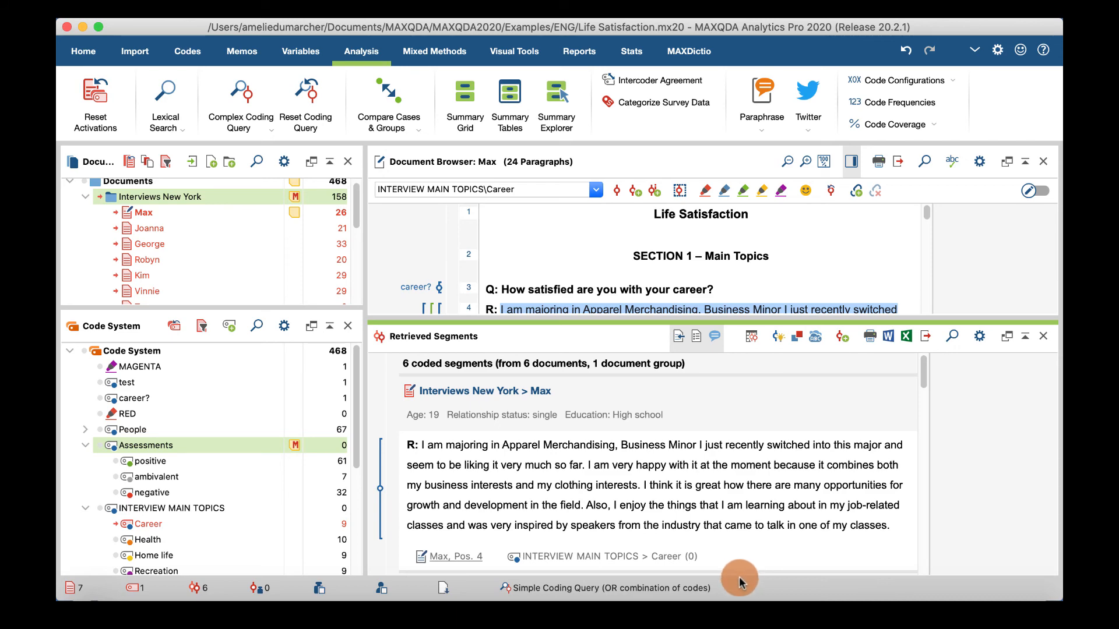
Jump from the first retrieved career segment to its source passage and read the surrounding interview text.
{"action": "left_click", "coordinate": [460, 556]}
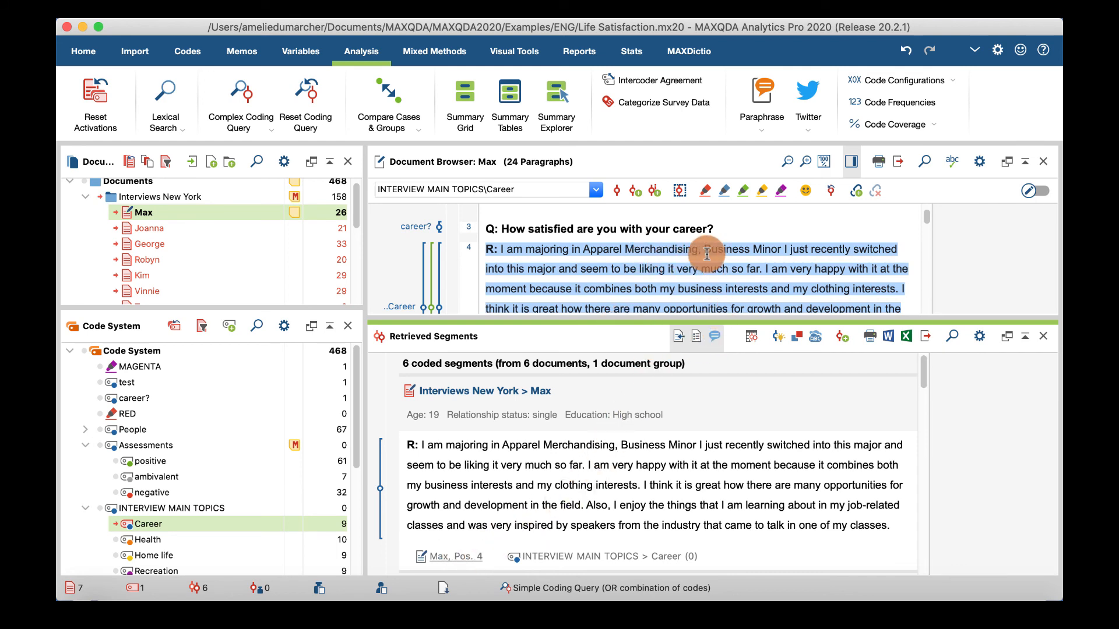
{"action": "scroll", "coordinate": [707, 254], "scroll_direction": "down", "scroll_amount": 5}
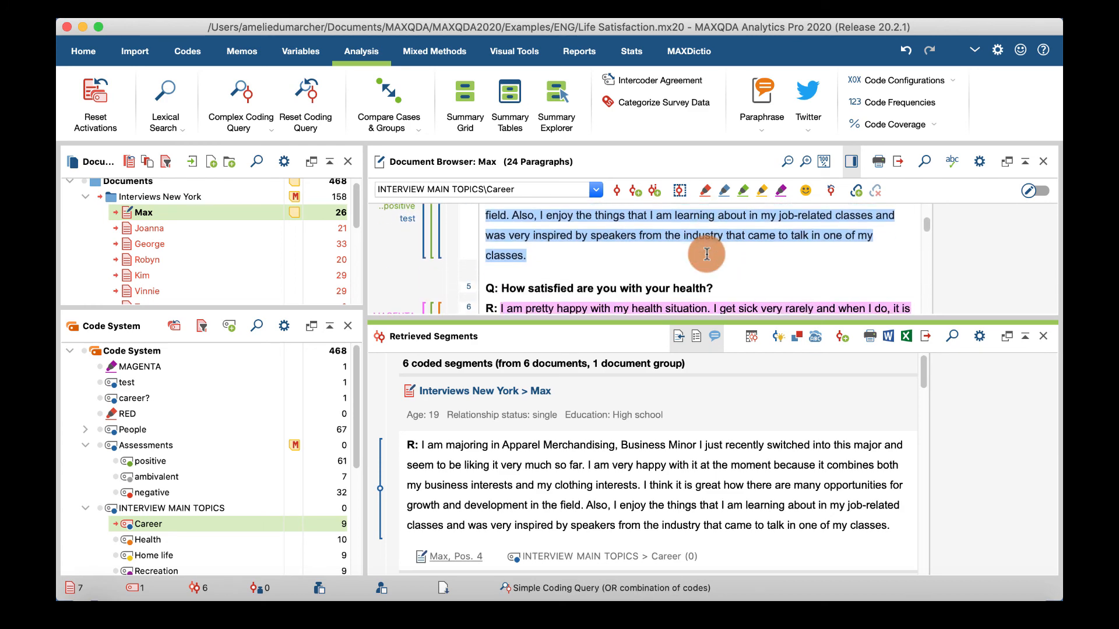
{"action": "scroll", "coordinate": [707, 252], "scroll_direction": "up", "scroll_amount": 10}
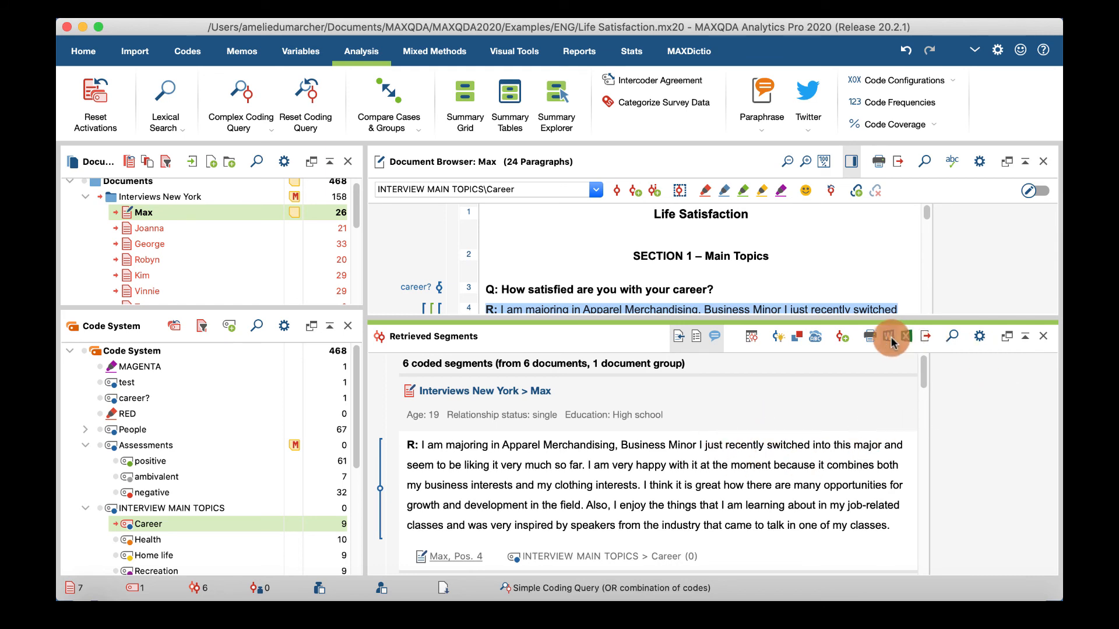
Switch the retrieved segments to Table View and look through all the table's columns.
{"action": "left_click", "coordinate": [839, 338]}
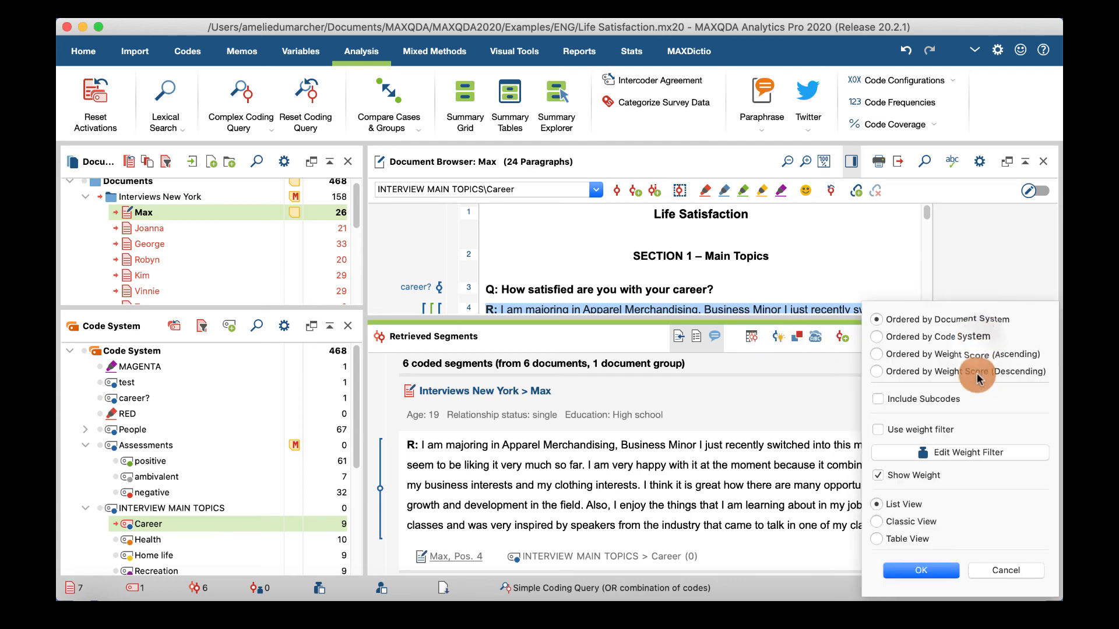
{"action": "left_click", "coordinate": [876, 539]}
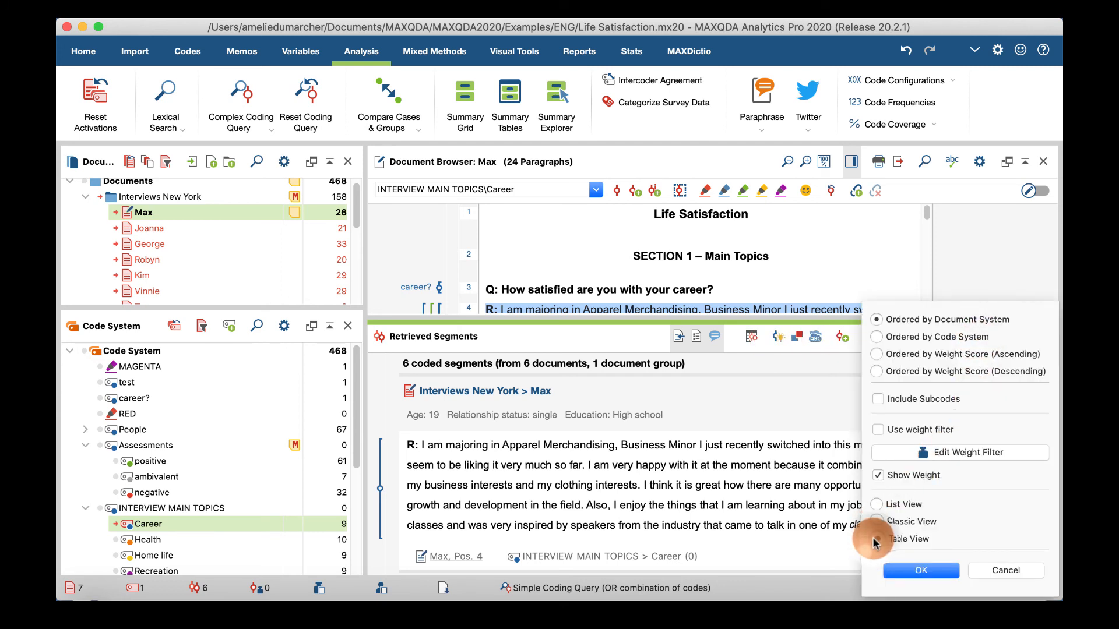
{"action": "left_click", "coordinate": [920, 571]}
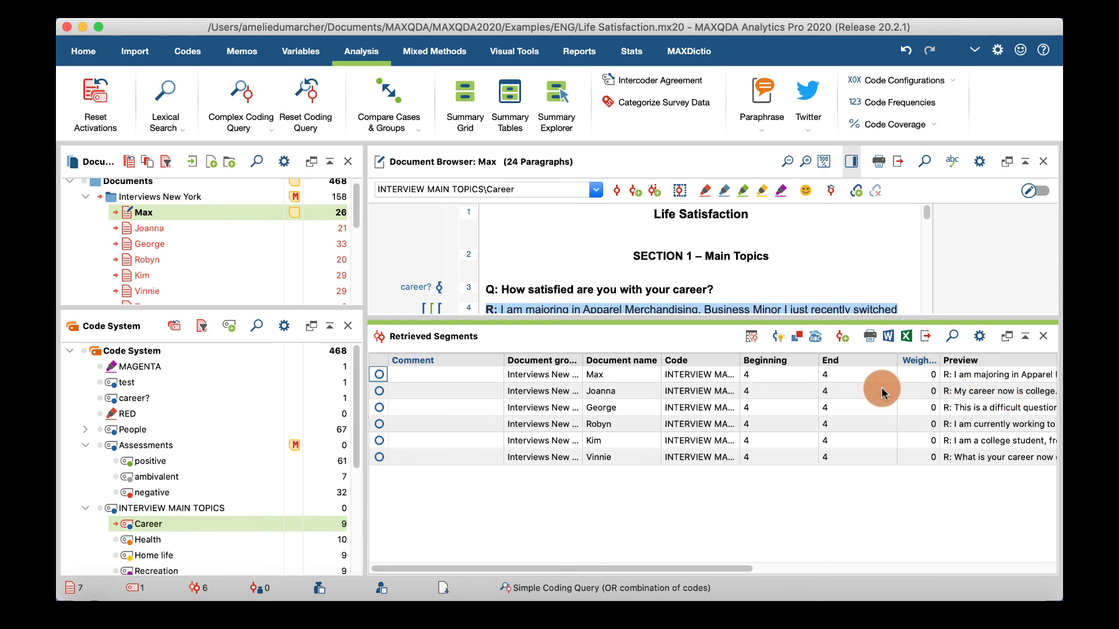
{"action": "scroll", "coordinate": [881, 387], "scroll_direction": "right", "scroll_amount": 10}
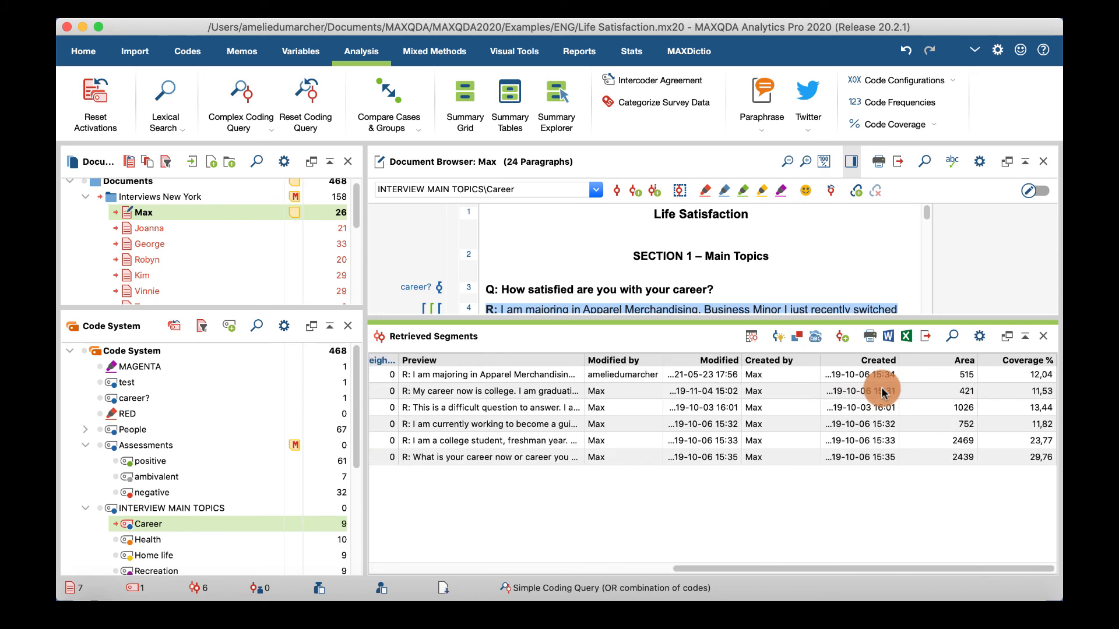
{"action": "scroll", "coordinate": [882, 392], "scroll_direction": "left", "scroll_amount": 10}
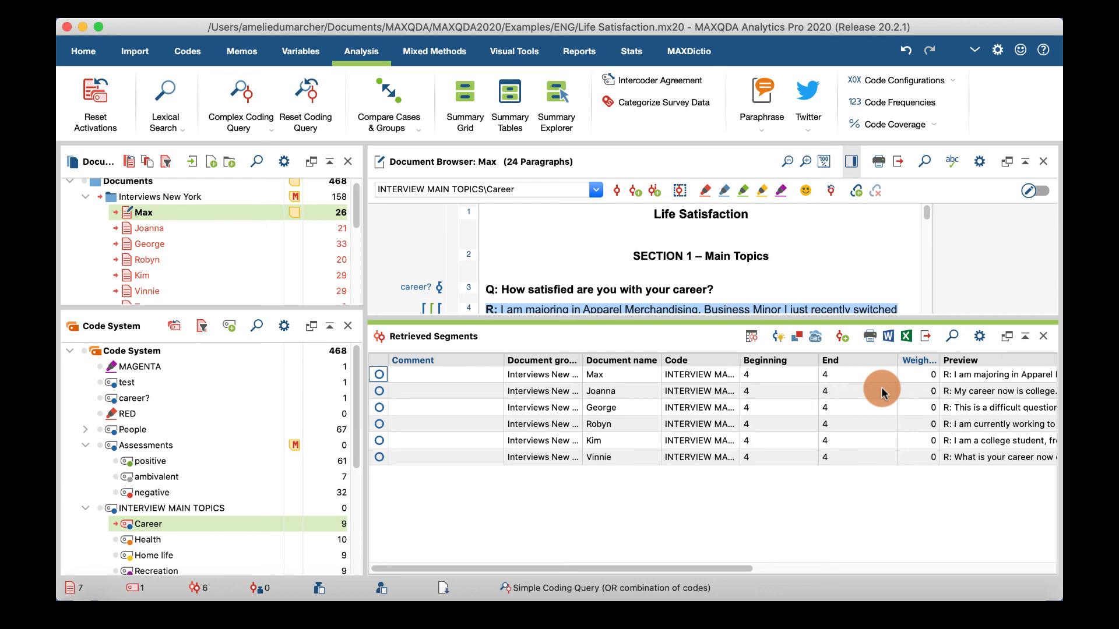
Open the overview of coded segments, view the first segment beside its source passage in the interview, and close the overview.
{"action": "left_click", "coordinate": [752, 338]}
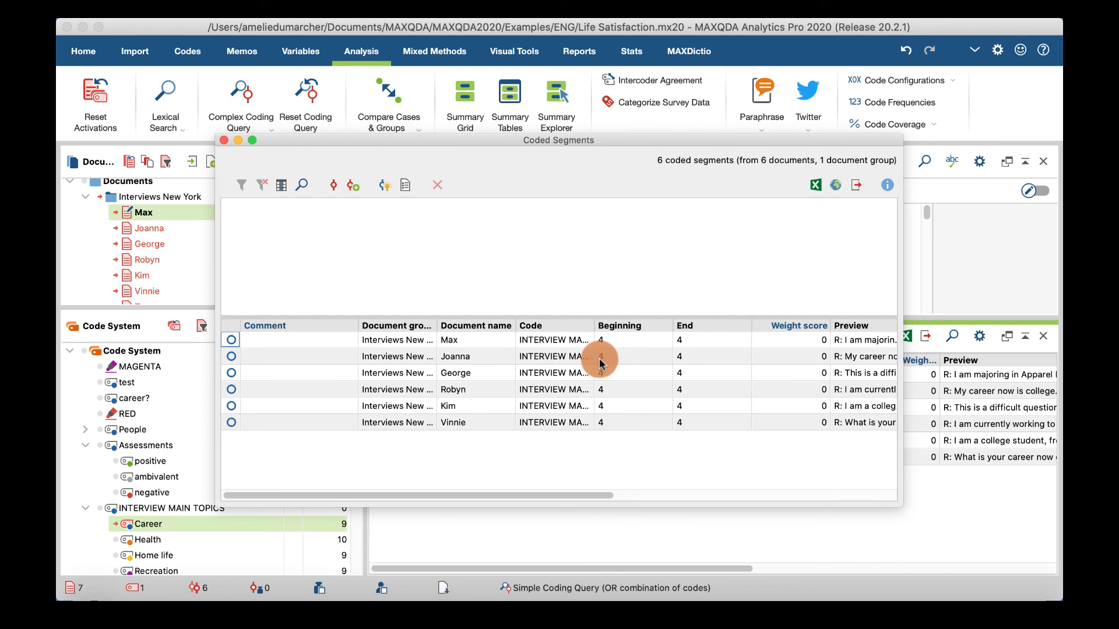
{"action": "left_click", "coordinate": [550, 341]}
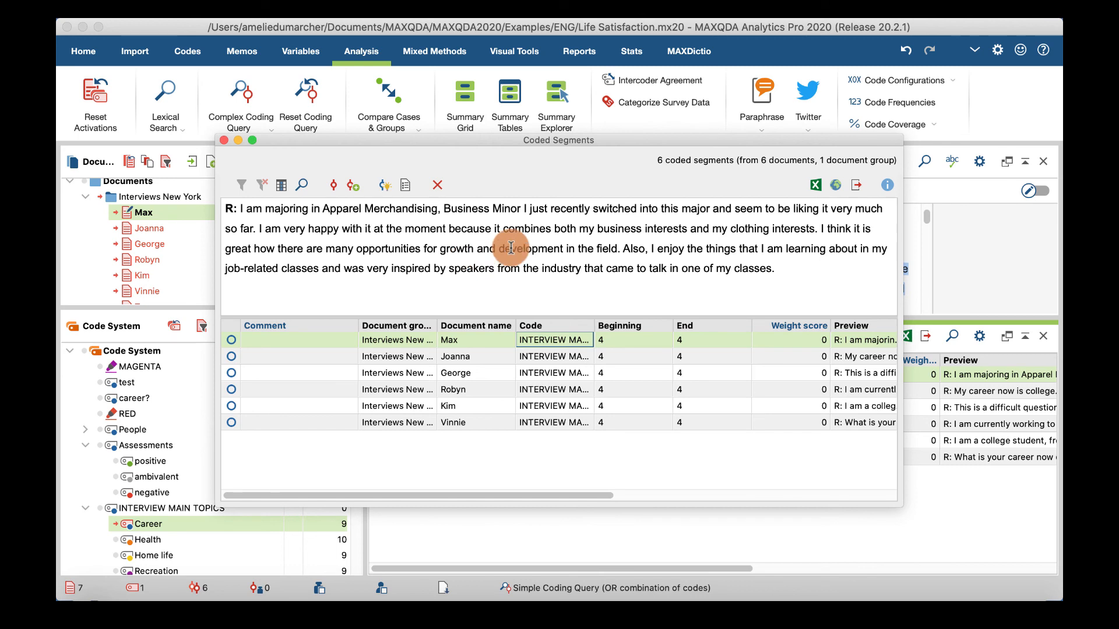
{"action": "left_click_drag", "start_coordinate": [688, 140], "coordinate": [766, 319]}
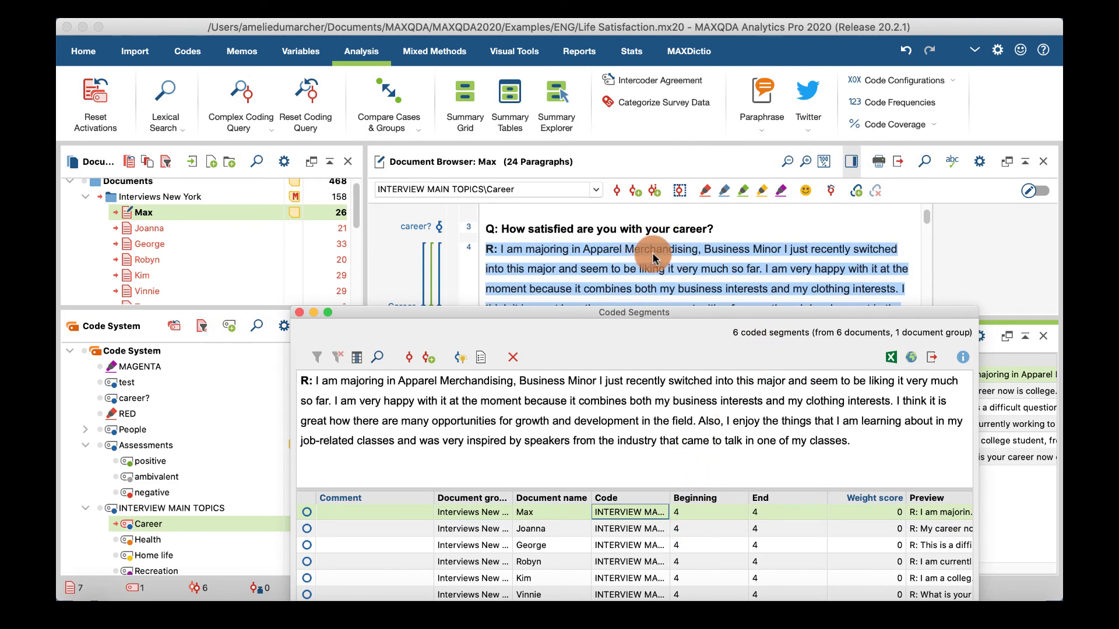
{"action": "left_click", "coordinate": [298, 314]}
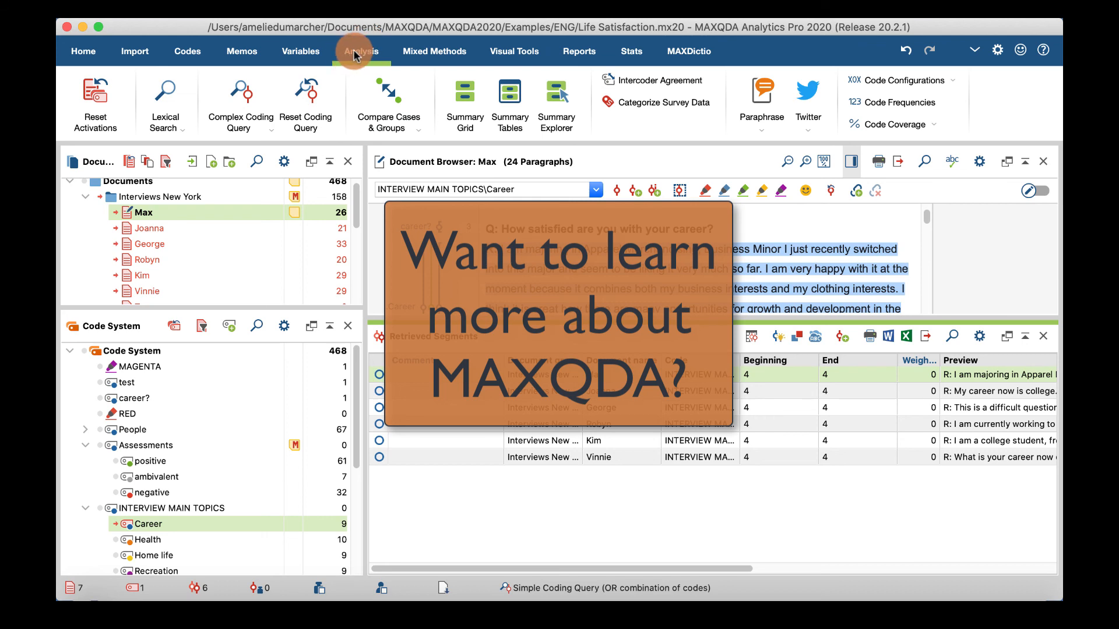
{"action": "left_click", "coordinate": [501, 52]}
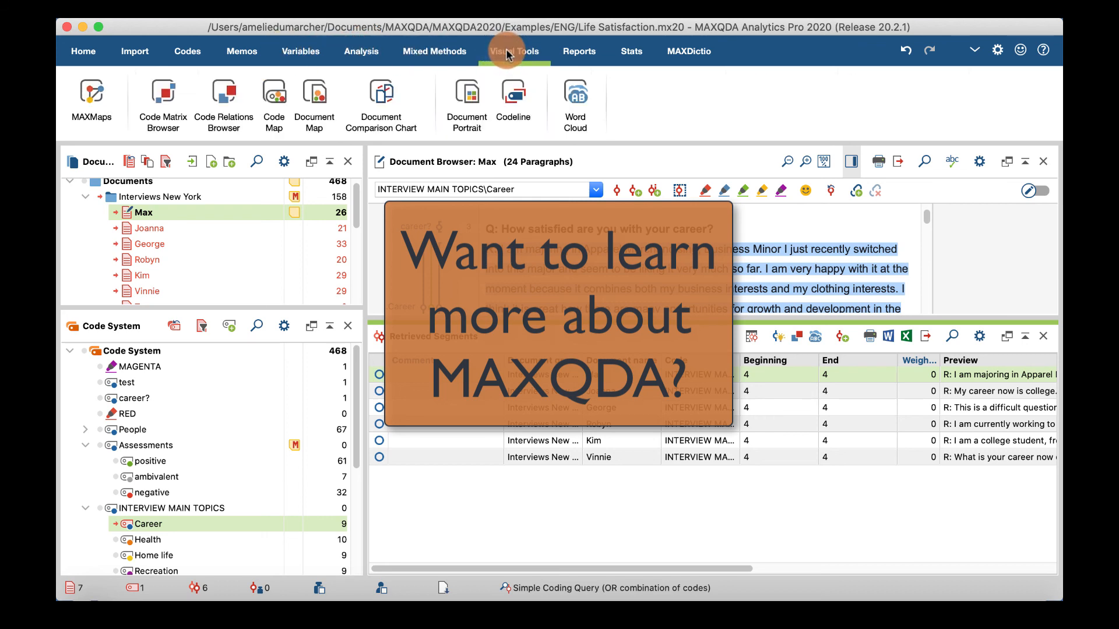
{"action": "left_click", "coordinate": [574, 53]}
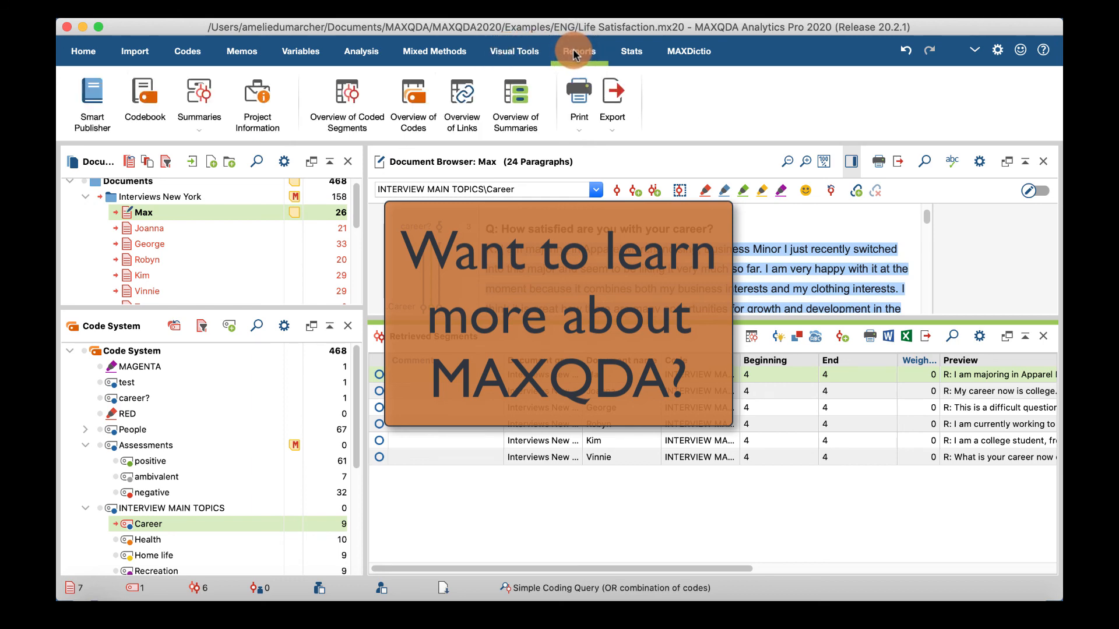